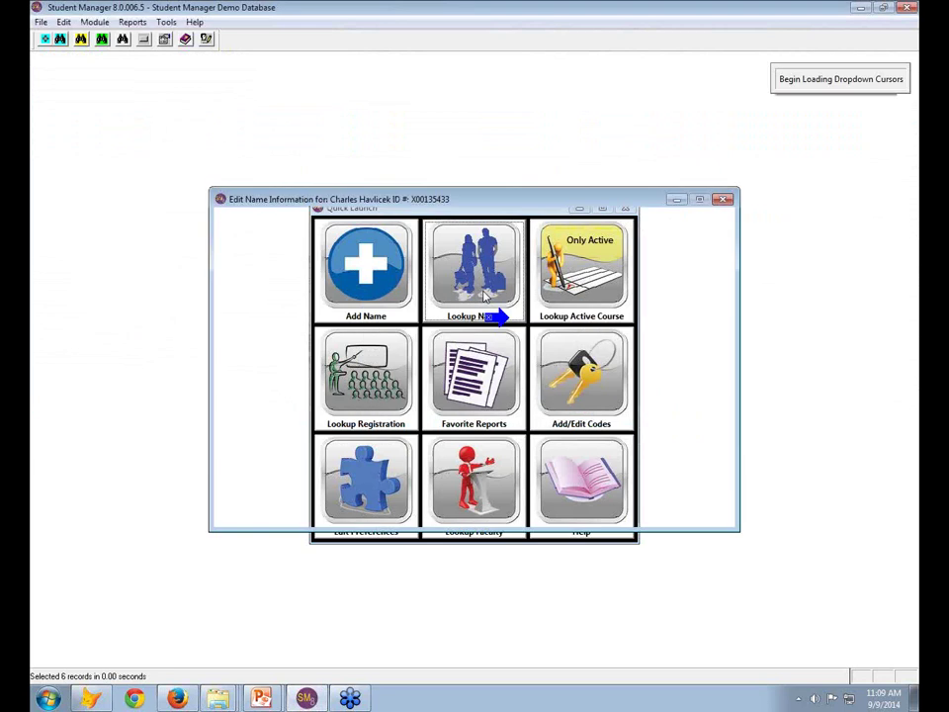
Browse the Source codes available for the person's name record
{"action": "left_click", "coordinate": [614, 283]}
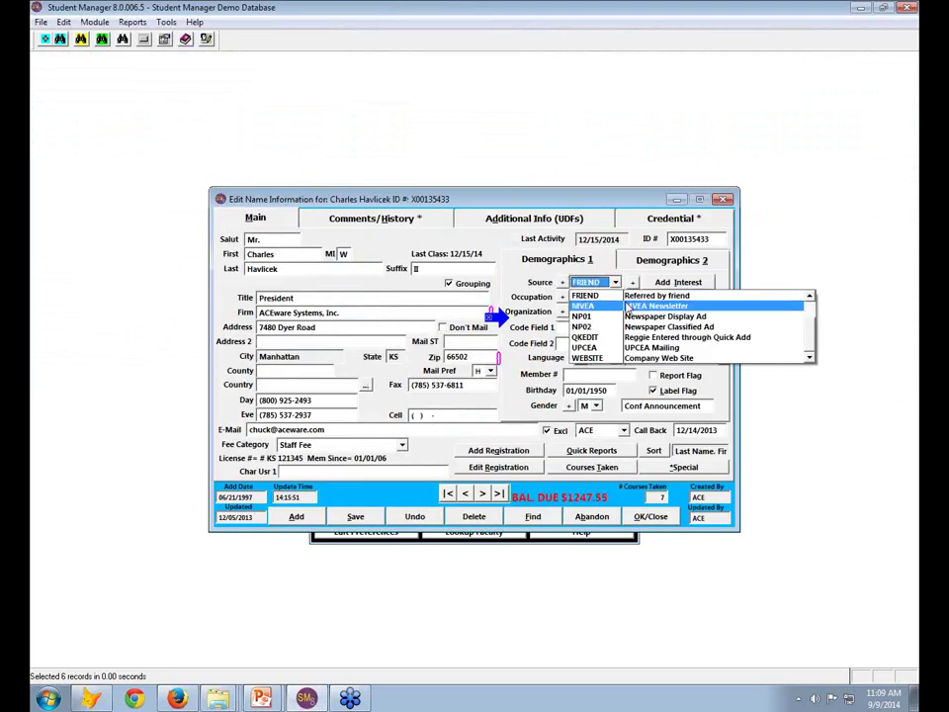
{"action": "left_click", "coordinate": [614, 283]}
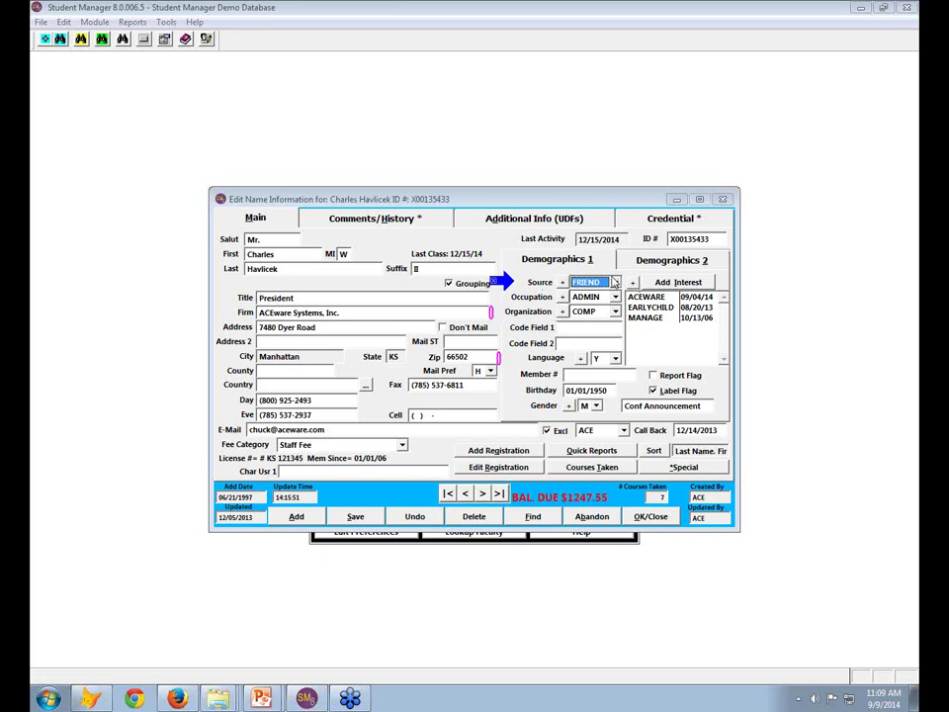
{"action": "left_click", "coordinate": [614, 284]}
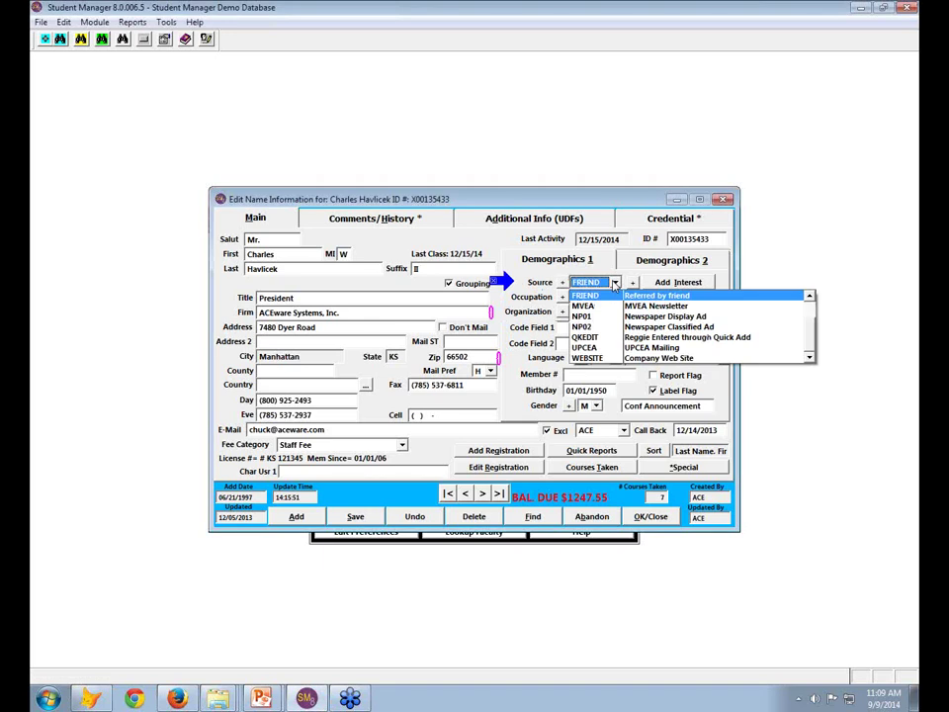
Open the person's ACEware Cruise registration to check its Tracking Code, and switch to the MarketerGuidetoSM slide show
{"action": "left_click", "coordinate": [506, 463]}
{"action": "left_click", "coordinate": [499, 467]}
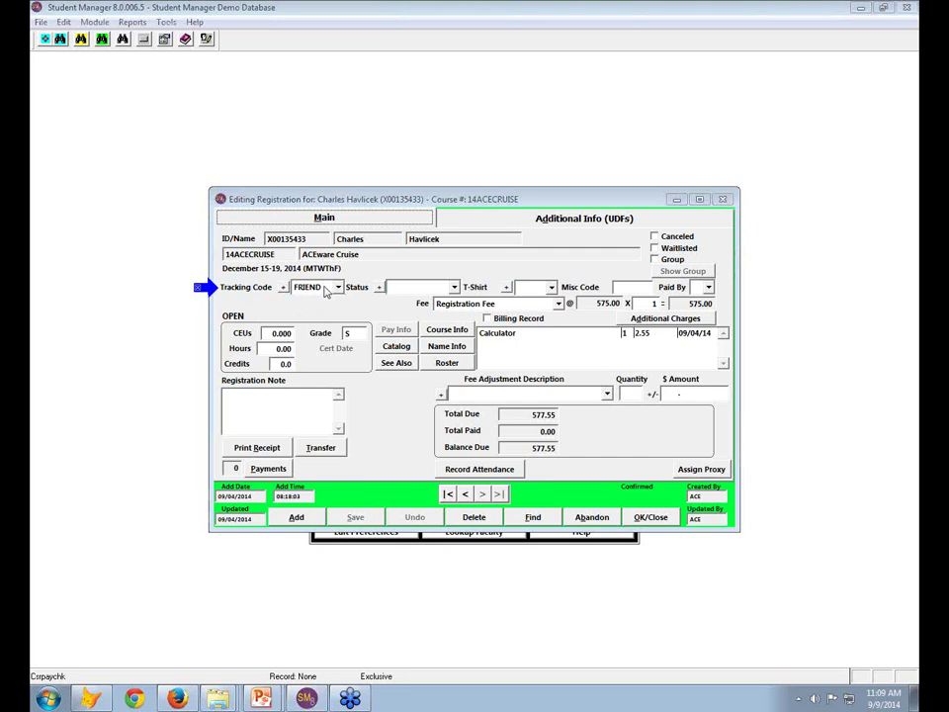
{"action": "mouse_move", "coordinate": [265, 698]}
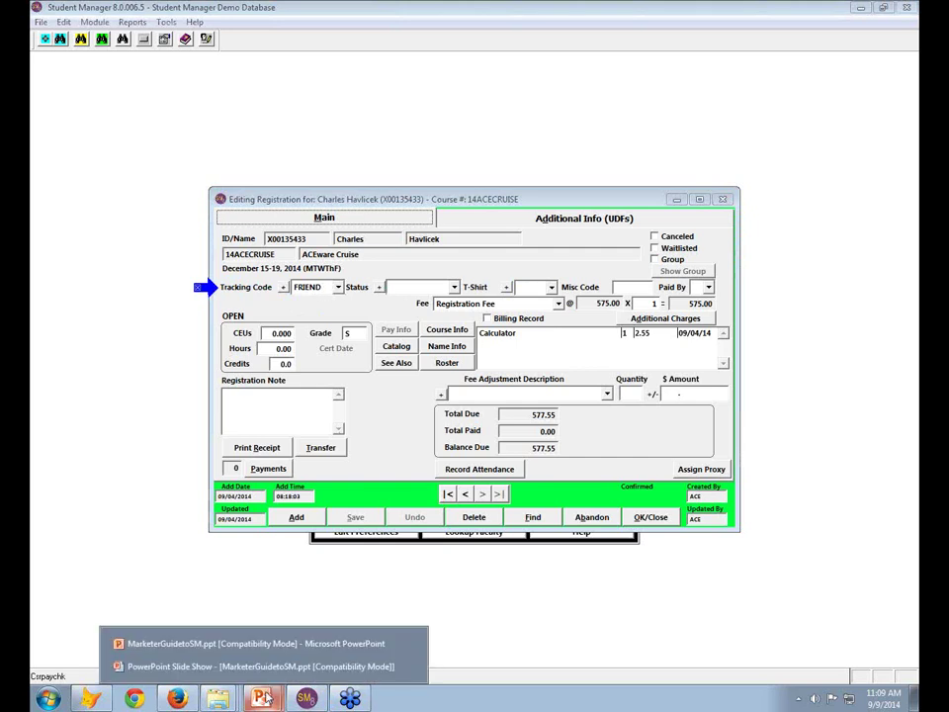
{"action": "left_click", "coordinate": [269, 668]}
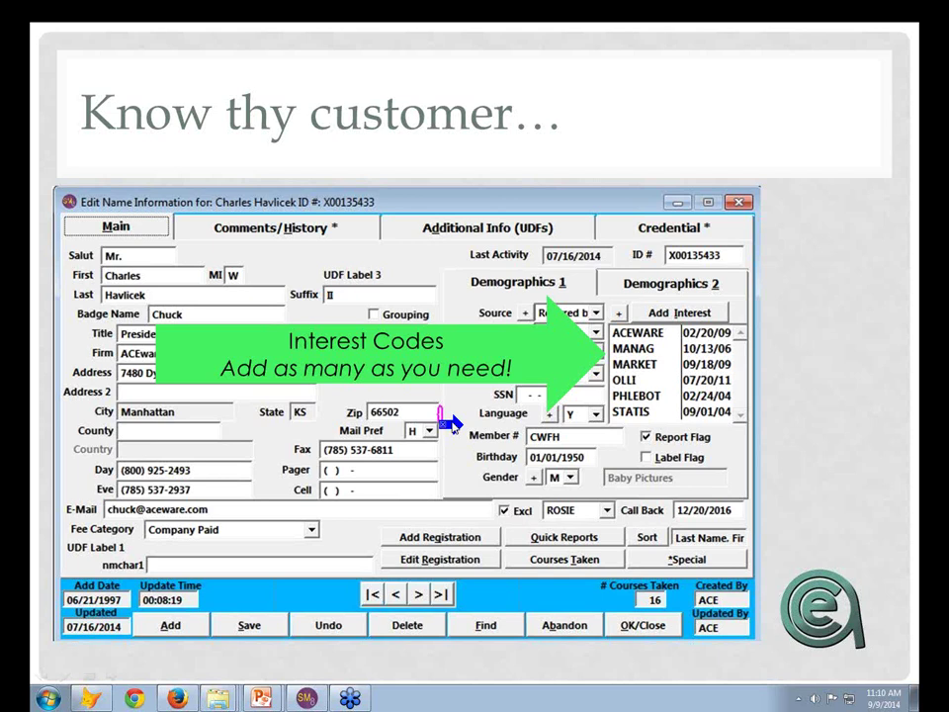
Return to Student Manager, reopen the 14ACECRUISE registration and check the Subject Code in its catalog entry
{"action": "key", "text": "alt+Tab"}
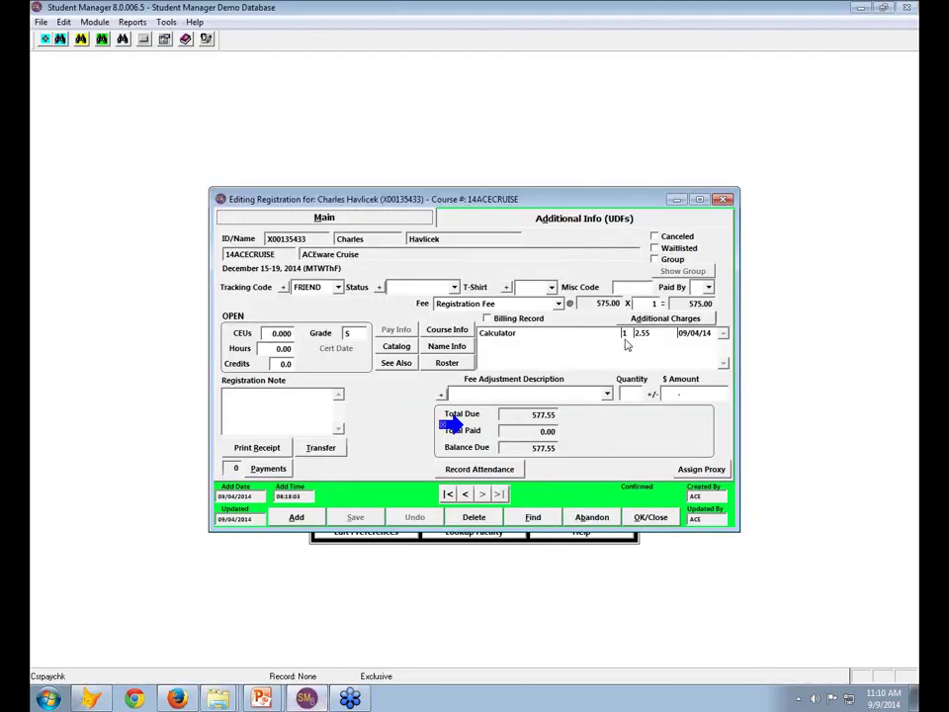
{"action": "left_click", "coordinate": [651, 517]}
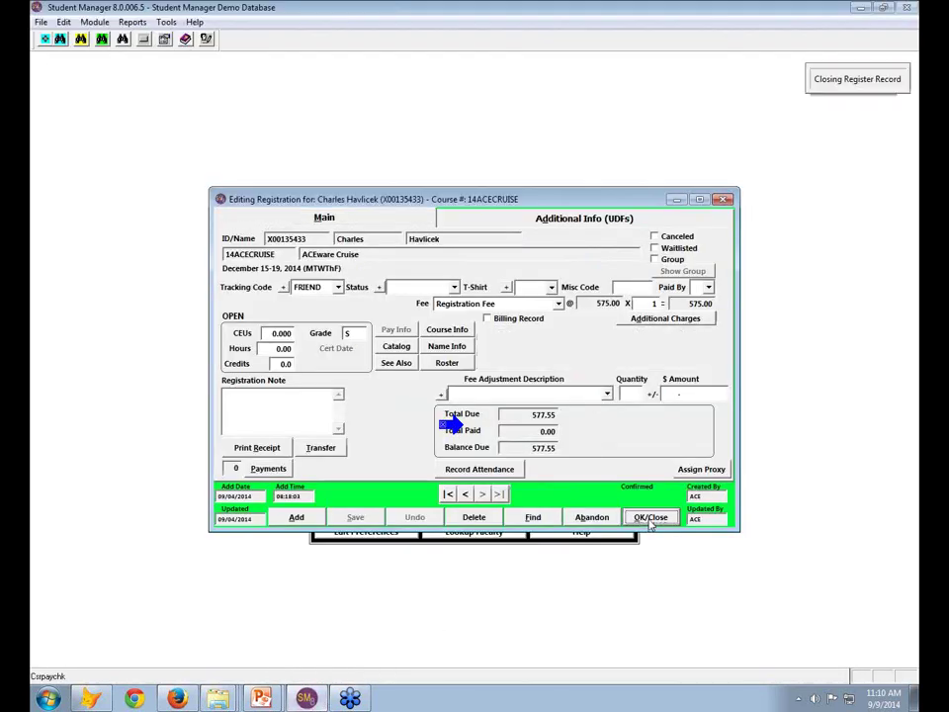
{"action": "left_click", "coordinate": [503, 464]}
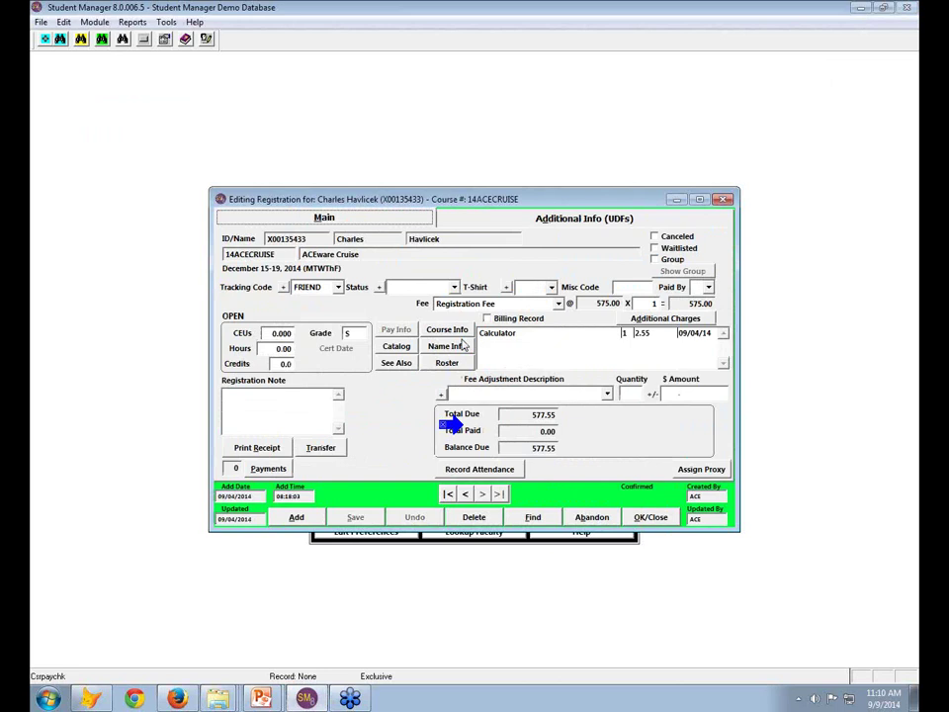
{"action": "left_click", "coordinate": [396, 348]}
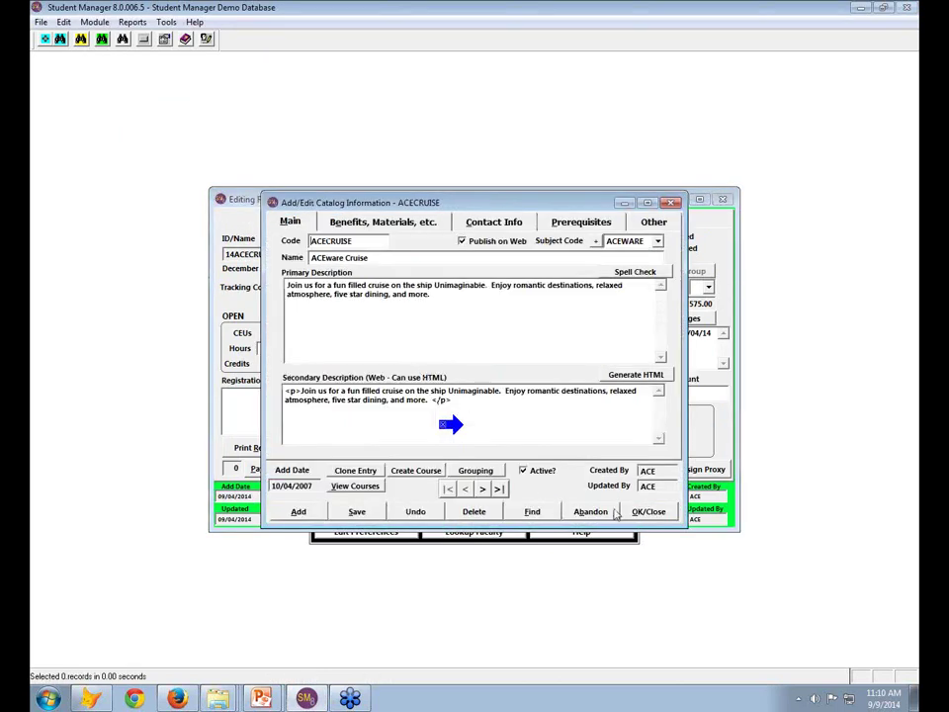
{"action": "left_click", "coordinate": [613, 511]}
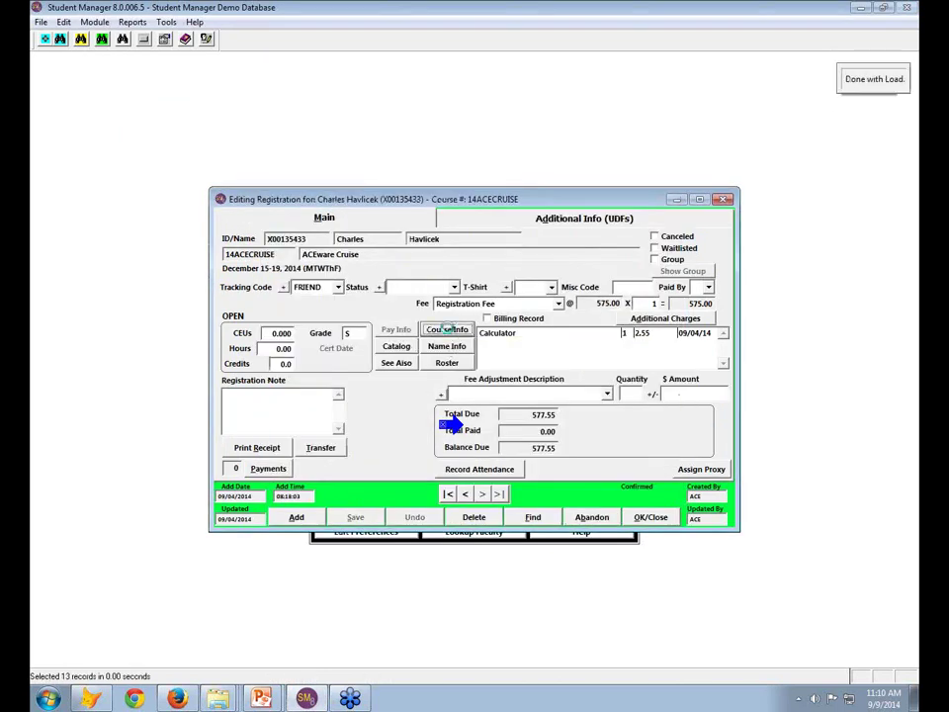
Check the Subject Code in the 14ACECRUISE course record, close back to the name record and switch to the PowerPoint slide show
{"action": "left_click", "coordinate": [447, 329]}
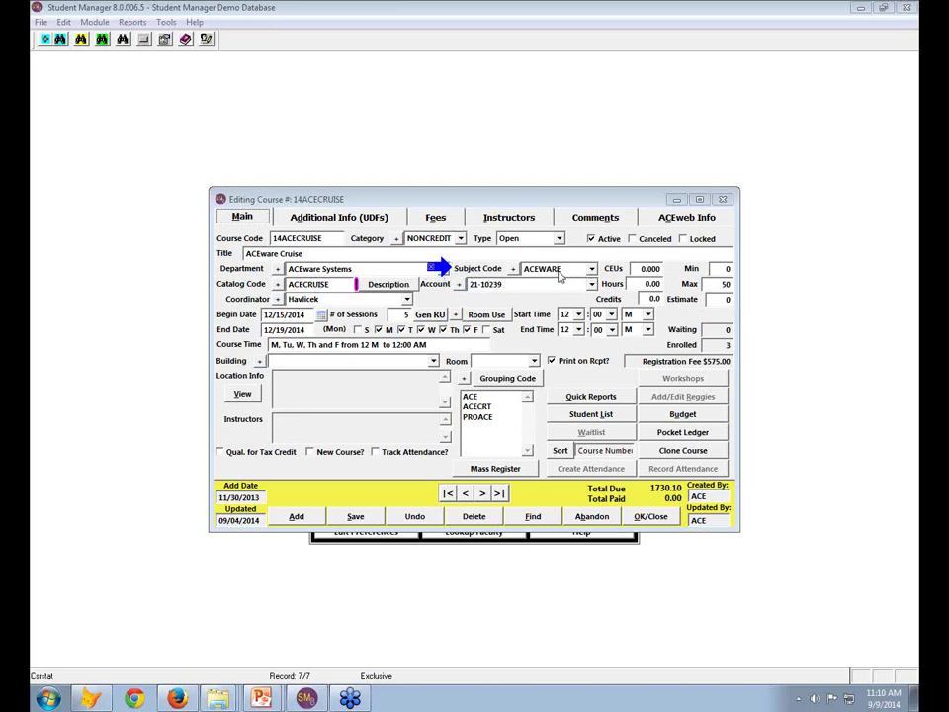
{"action": "left_click", "coordinate": [651, 518]}
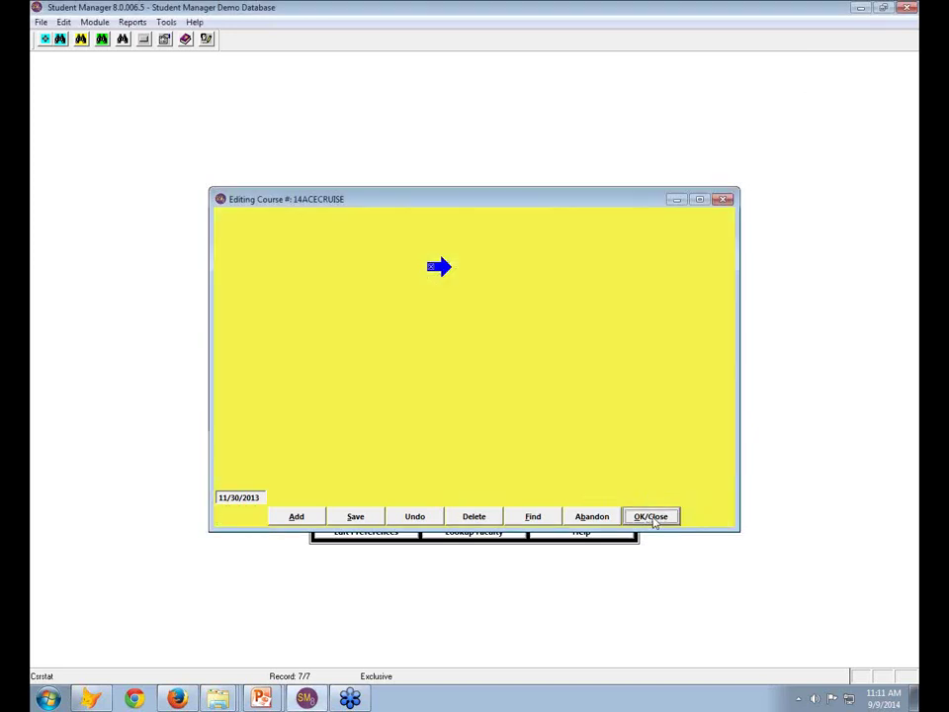
{"action": "left_click", "coordinate": [655, 517]}
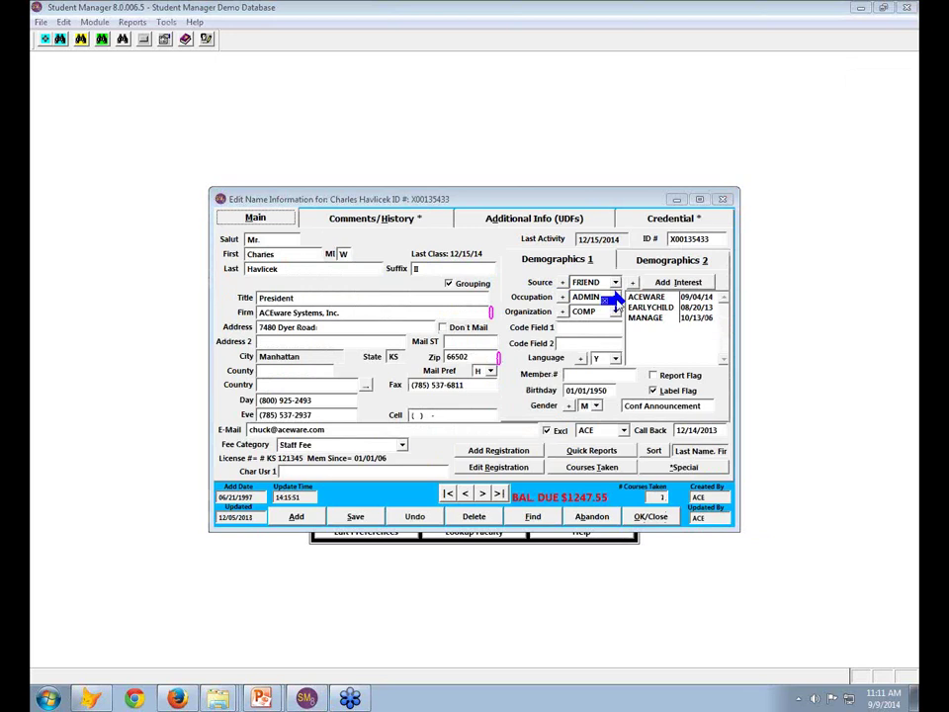
{"action": "mouse_move", "coordinate": [262, 698]}
{"action": "left_click", "coordinate": [265, 662]}
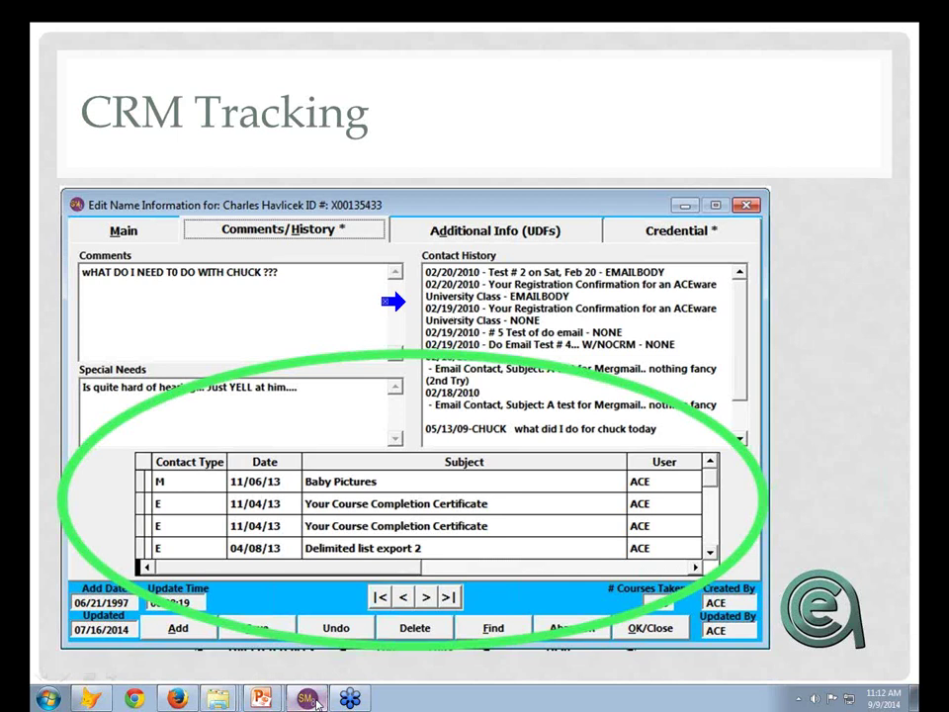
Switch to Student Manager and assign the name record's call back to the third staff member listed
{"action": "left_click", "coordinate": [262, 699]}
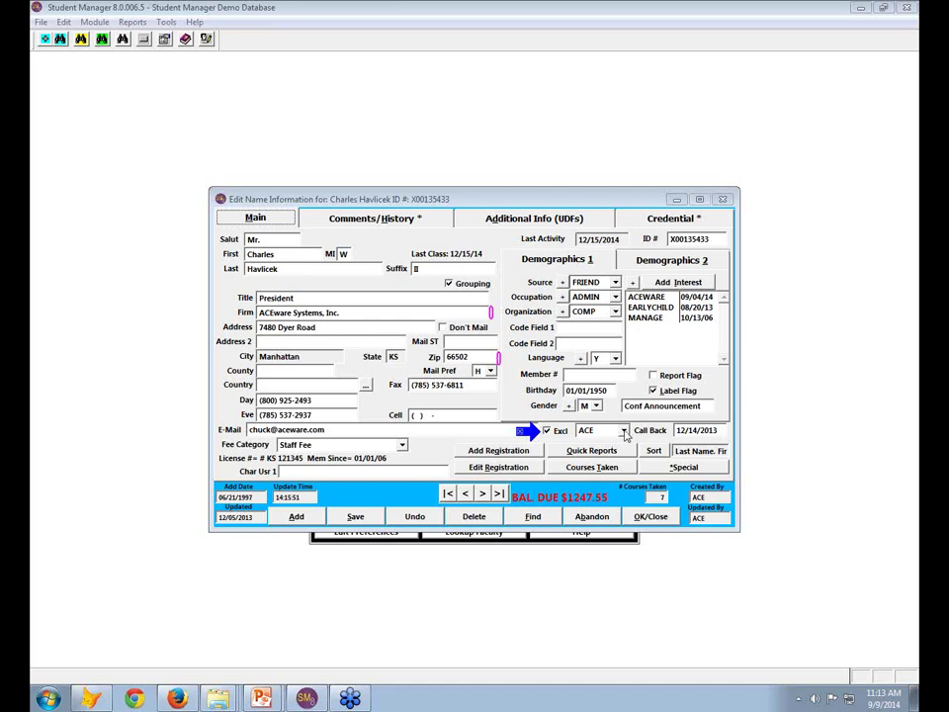
{"action": "left_click", "coordinate": [624, 432]}
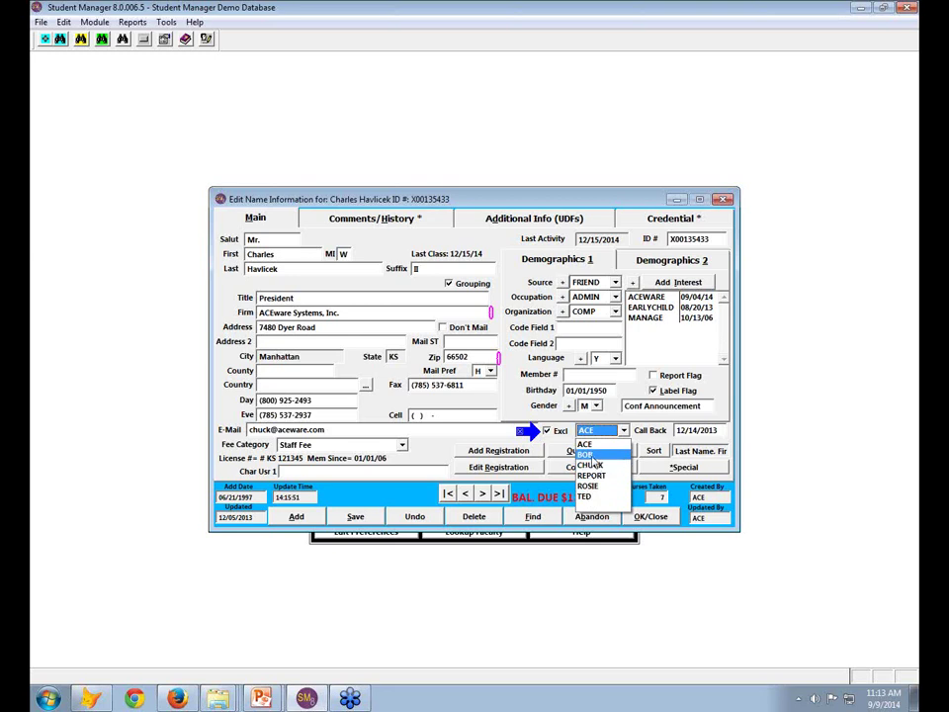
{"action": "left_click", "coordinate": [601, 436]}
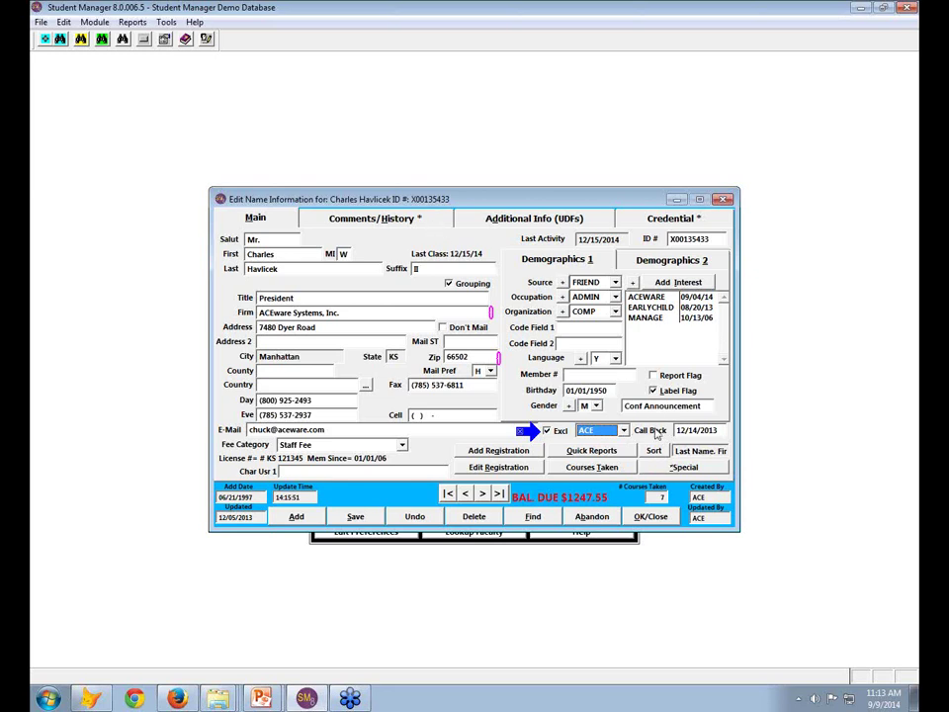
{"action": "left_click", "coordinate": [624, 430]}
{"action": "left_click", "coordinate": [591, 465]}
Append "Remind about some.." to the person's Comments and return to the record's main information
{"action": "left_click", "coordinate": [438, 219]}
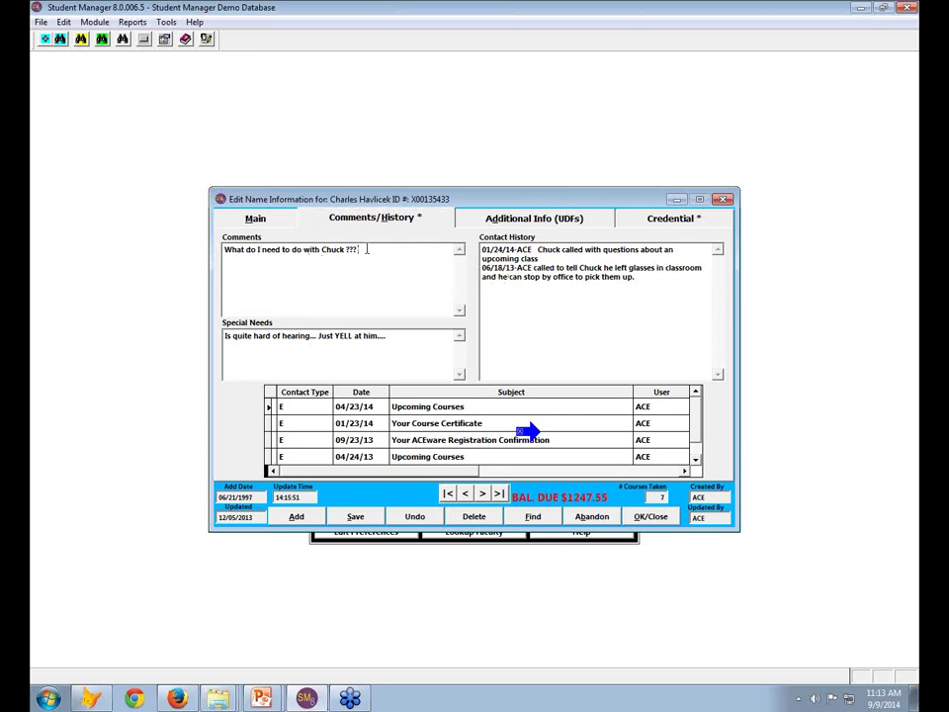
{"action": "left_click", "coordinate": [367, 249]}
{"action": "type", "text": "Remind about some.."}
{"action": "left_click", "coordinate": [254, 218]}
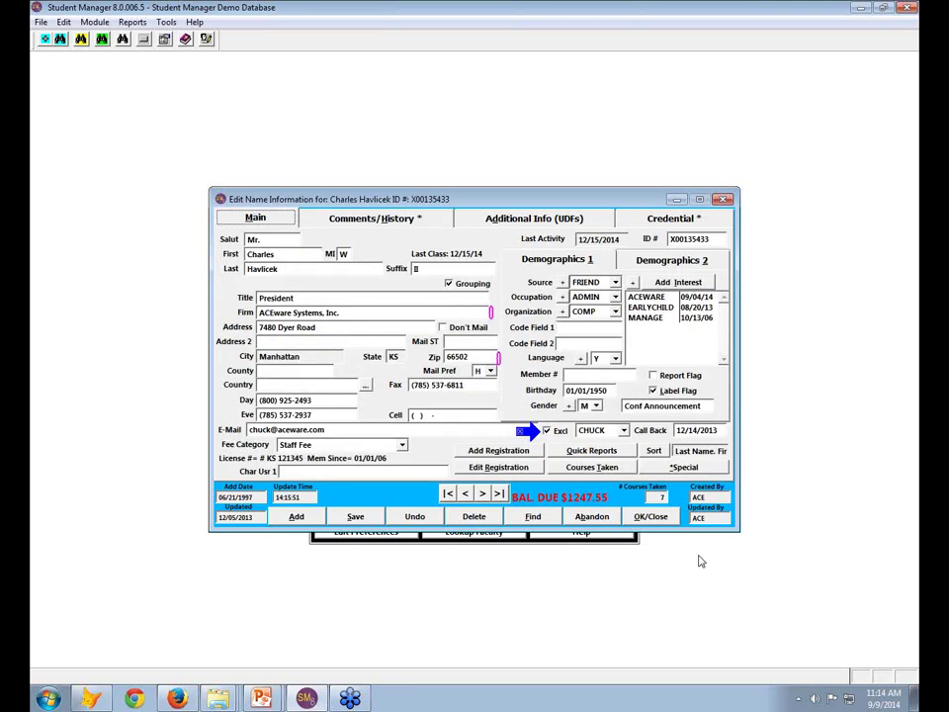
Examine the name record's Last Activity field in Student Manager between visits to the PowerPoint slide show
{"action": "mouse_move", "coordinate": [265, 700]}
{"action": "left_click", "coordinate": [265, 667]}
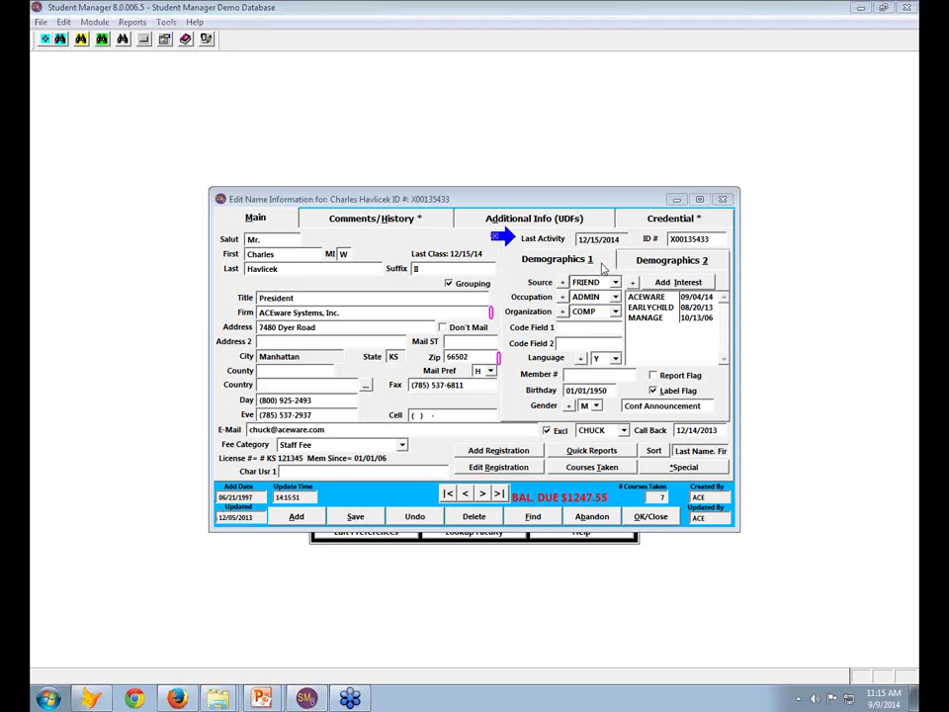
{"action": "mouse_move", "coordinate": [607, 243]}
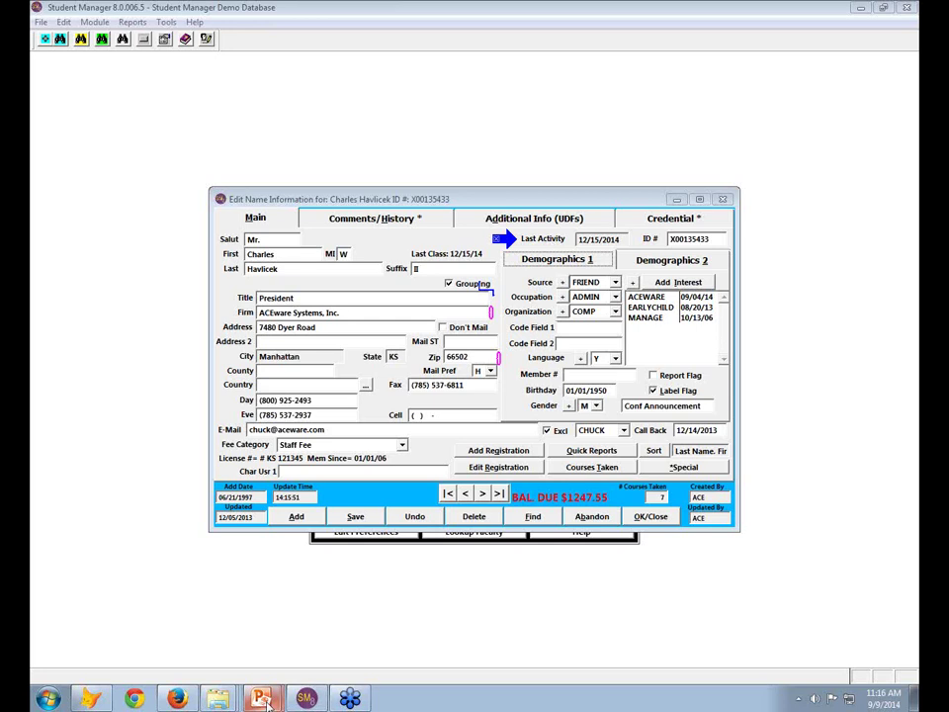
{"action": "mouse_move", "coordinate": [265, 700]}
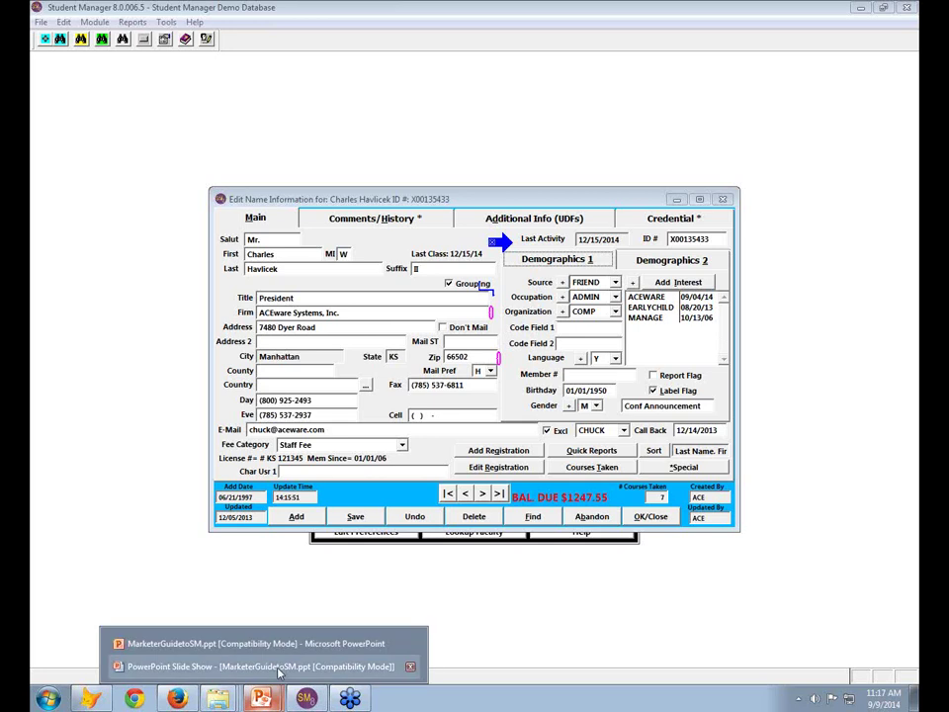
{"action": "left_click", "coordinate": [279, 667]}
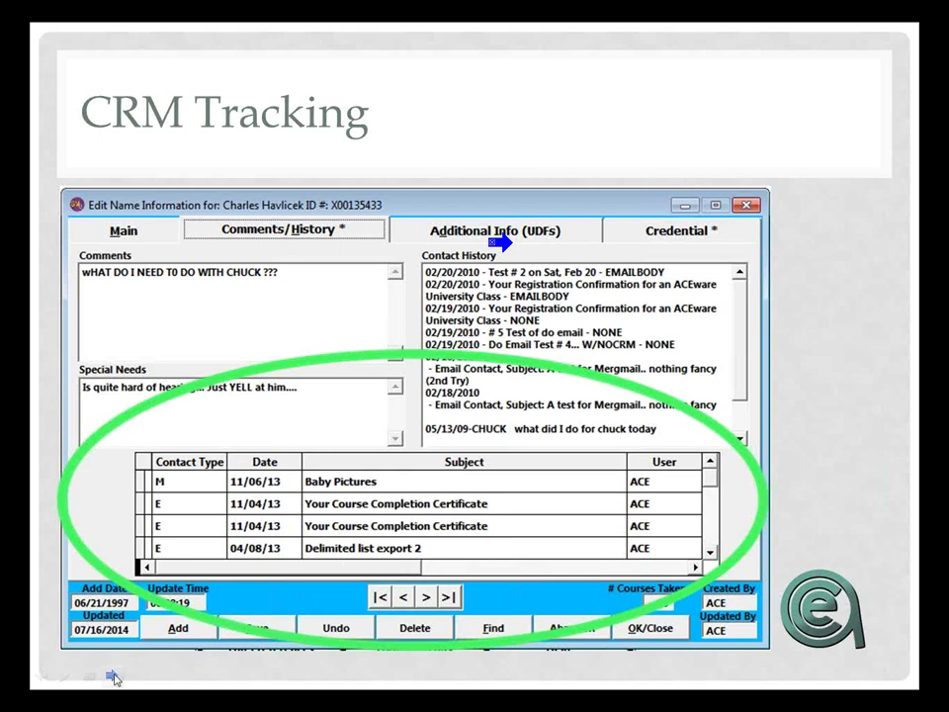
{"action": "left_click", "coordinate": [112, 677]}
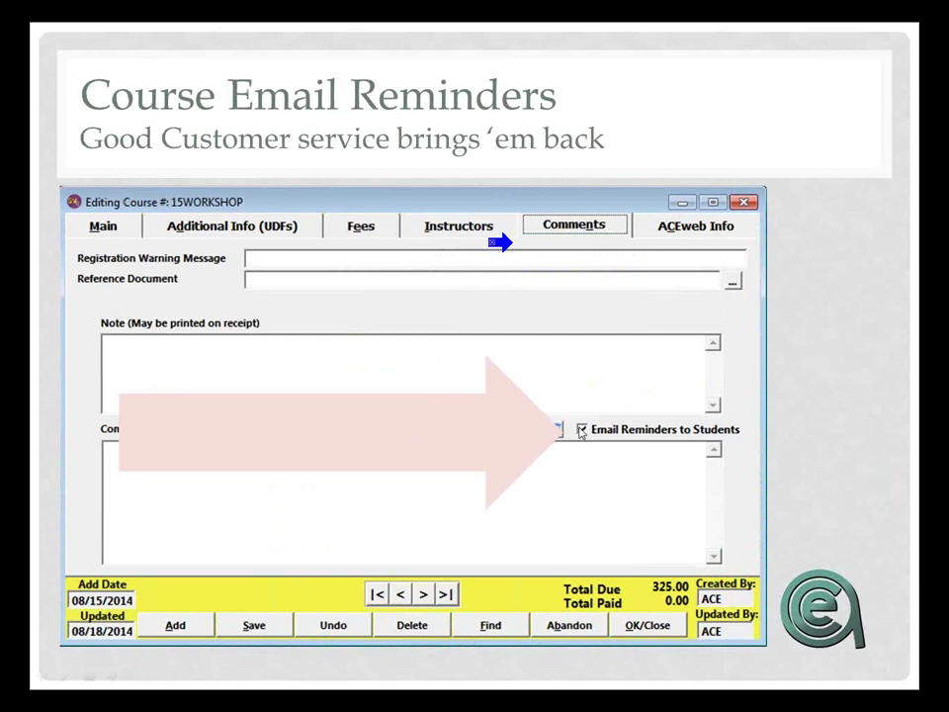
{"action": "left_click", "coordinate": [571, 463]}
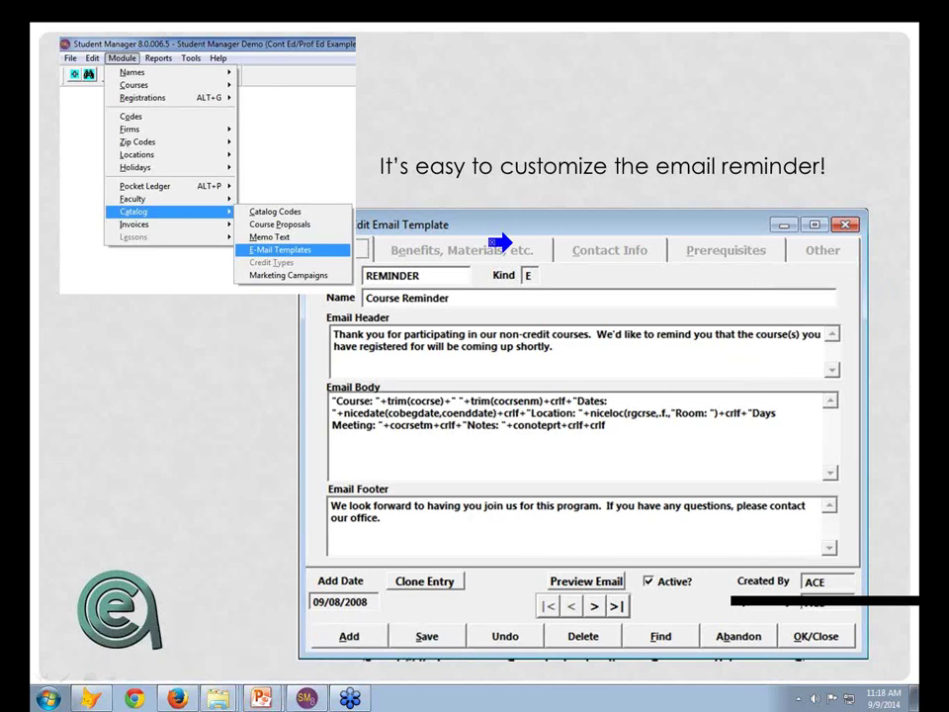
Close the name record in Student Manager and review the email reminder setting in the Course preferences
{"action": "left_click", "coordinate": [277, 669]}
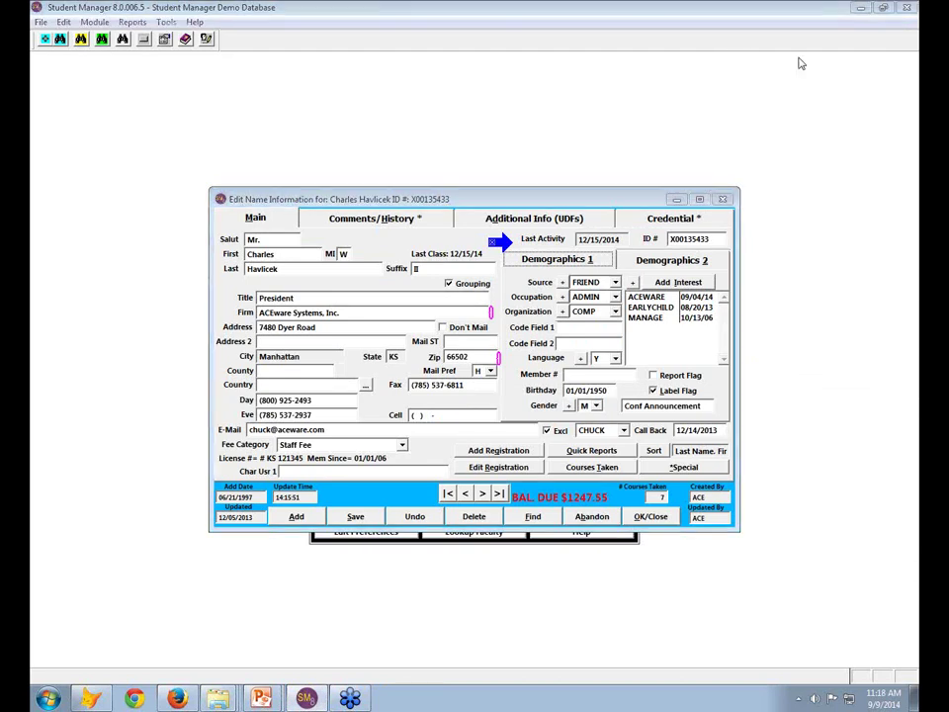
{"action": "left_click", "coordinate": [653, 517]}
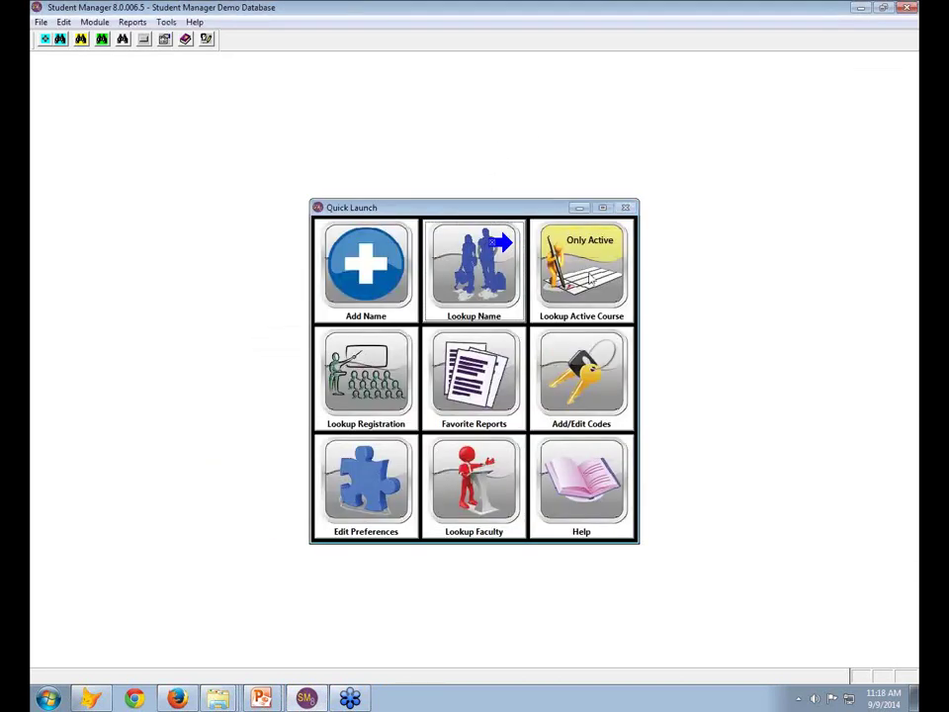
{"action": "left_click", "coordinate": [164, 40]}
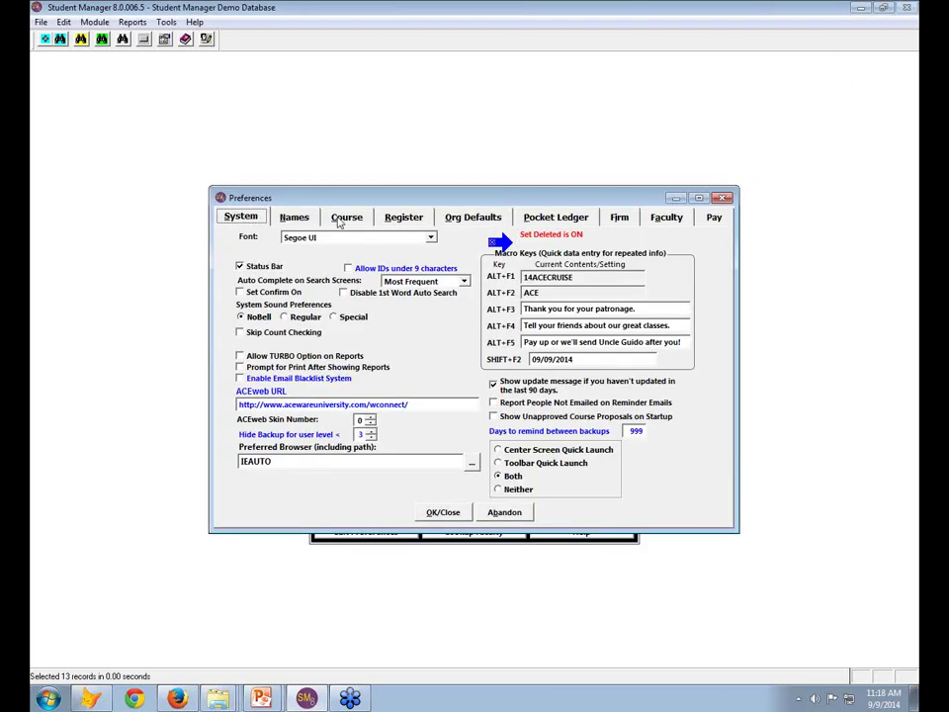
{"action": "left_click", "coordinate": [339, 220]}
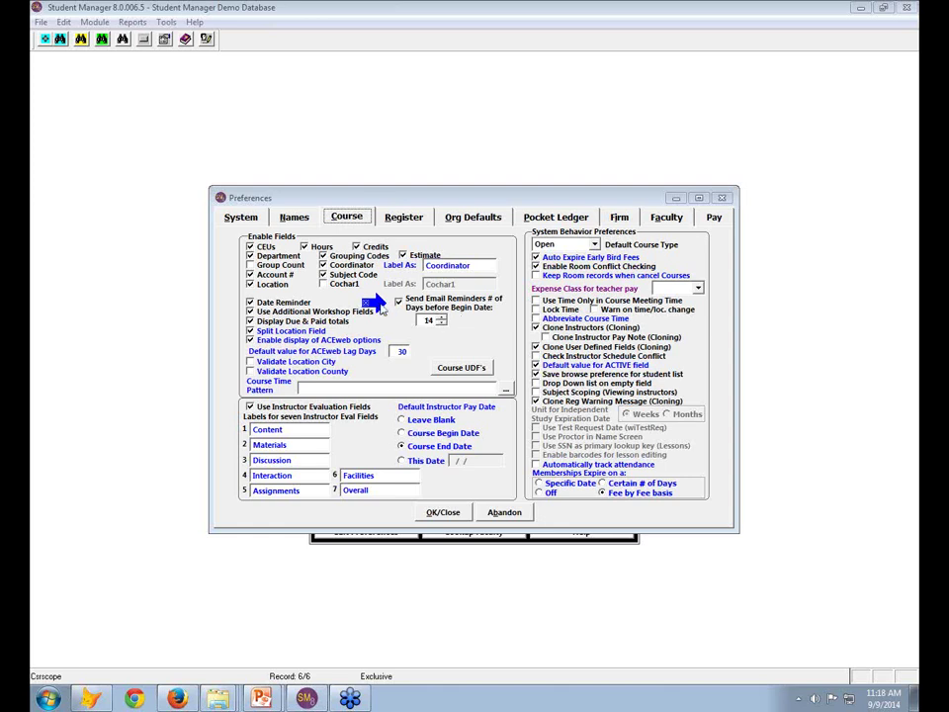
{"action": "left_click", "coordinate": [458, 513]}
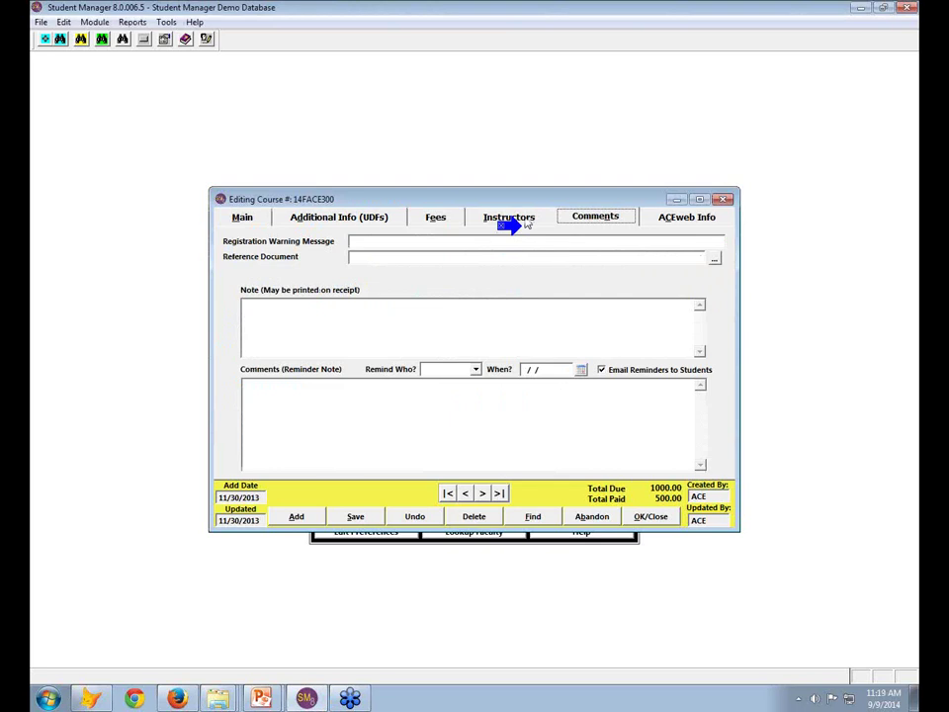
Close the 14FACE300 course record and switch back to the MarketerGuidetoSM slide show
{"action": "left_click", "coordinate": [652, 516]}
{"action": "mouse_move", "coordinate": [265, 700]}
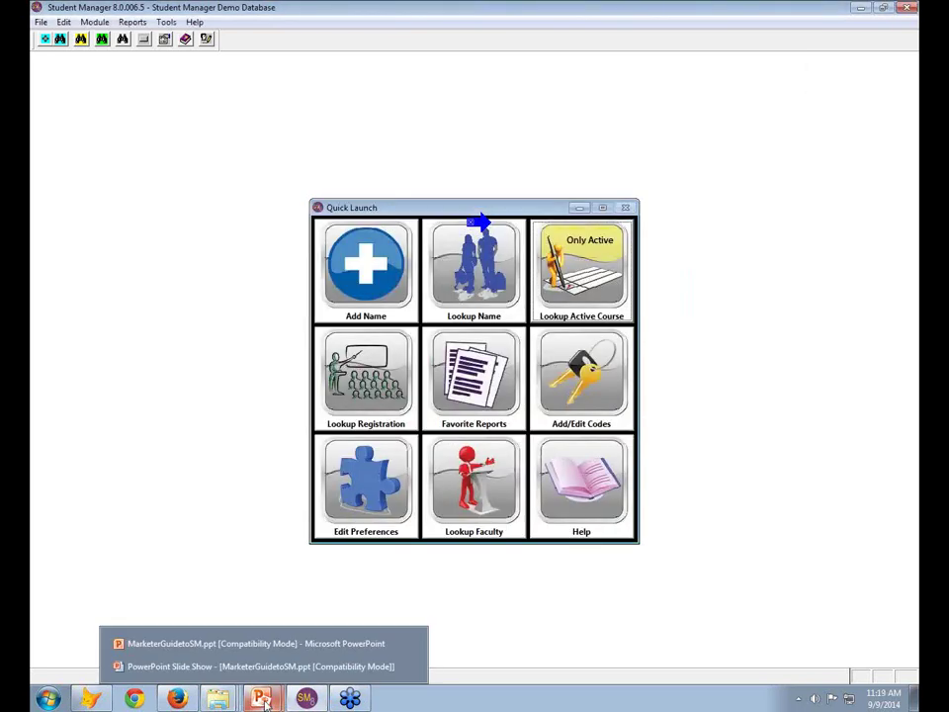
{"action": "left_click", "coordinate": [267, 669]}
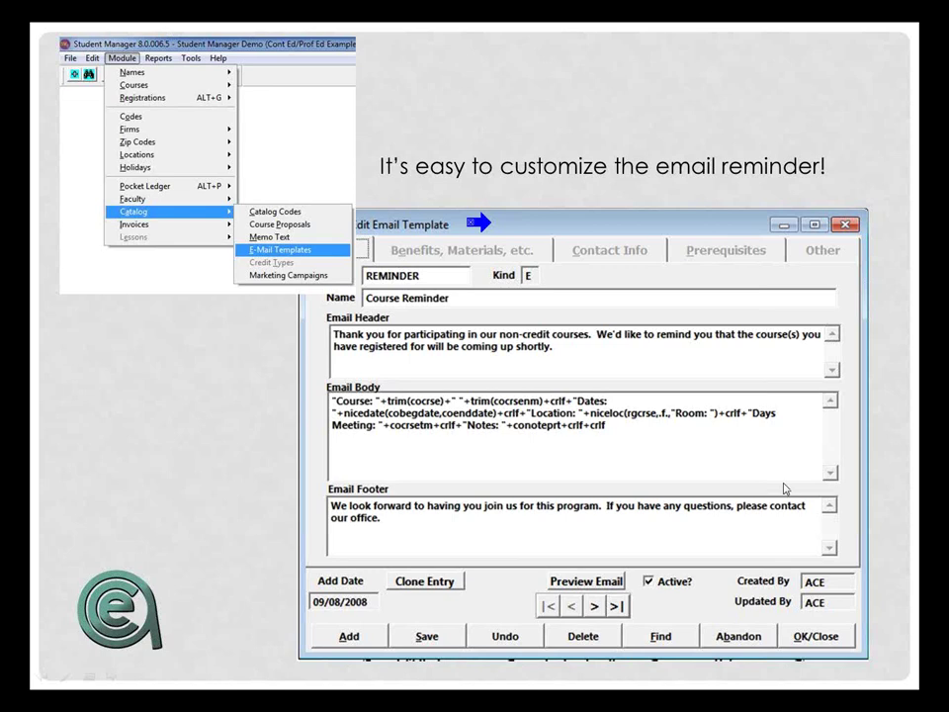
{"action": "left_click", "coordinate": [113, 678]}
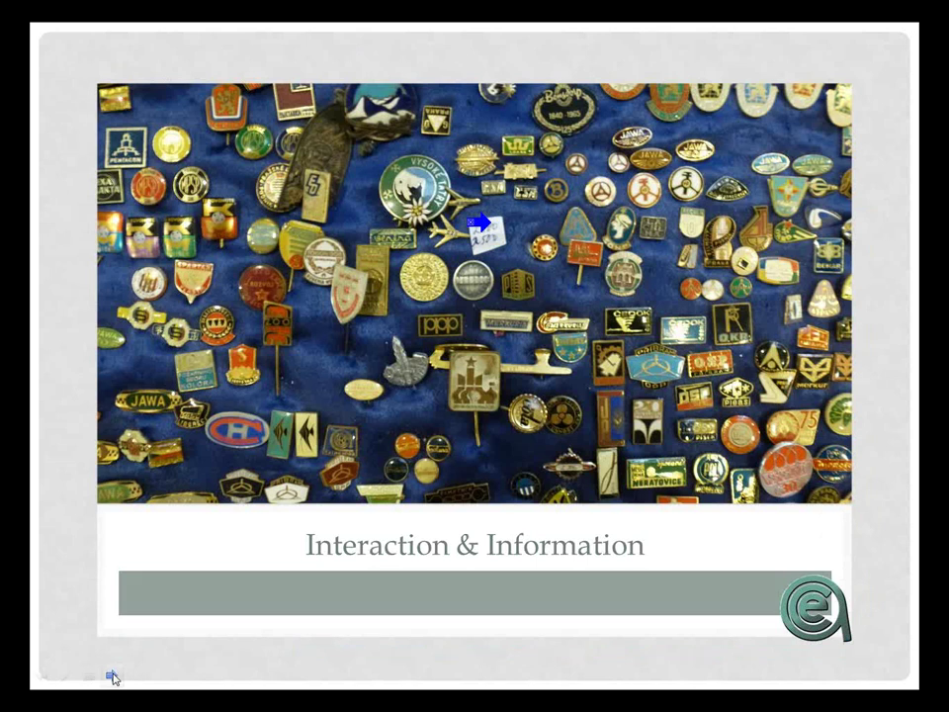
{"action": "left_click", "coordinate": [479, 223]}
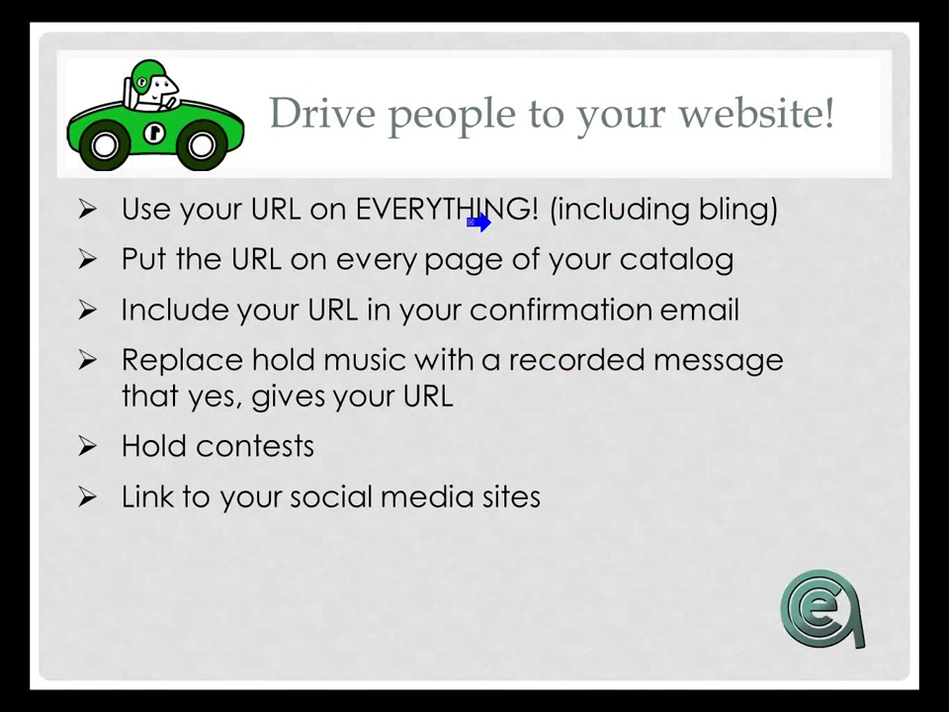
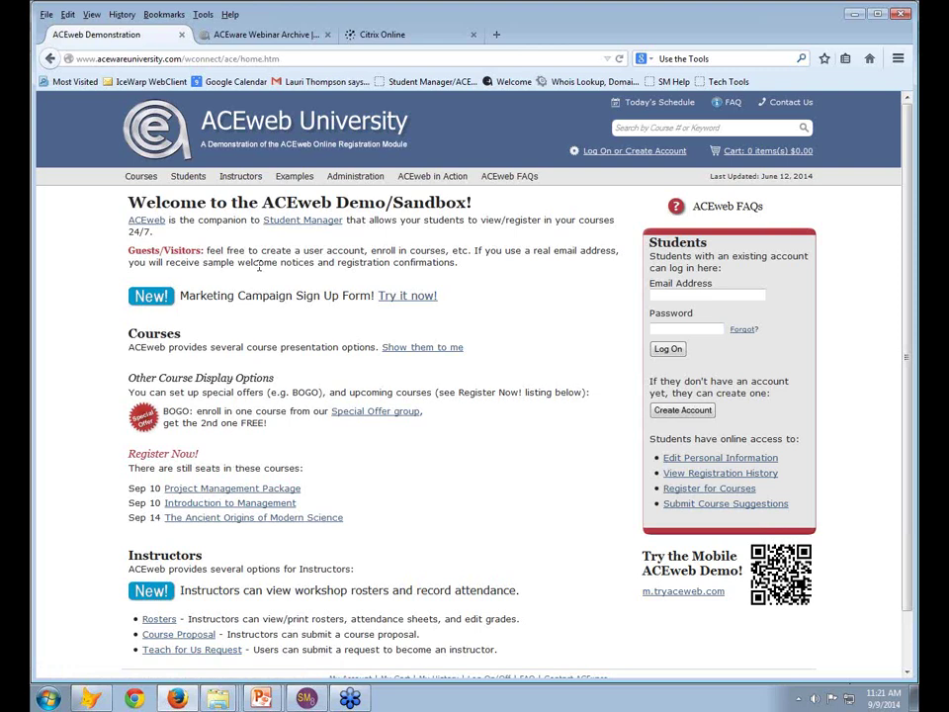
Review ACEweb's Embedded Video example course page and return to the demo home page
{"action": "mouse_move", "coordinate": [296, 179]}
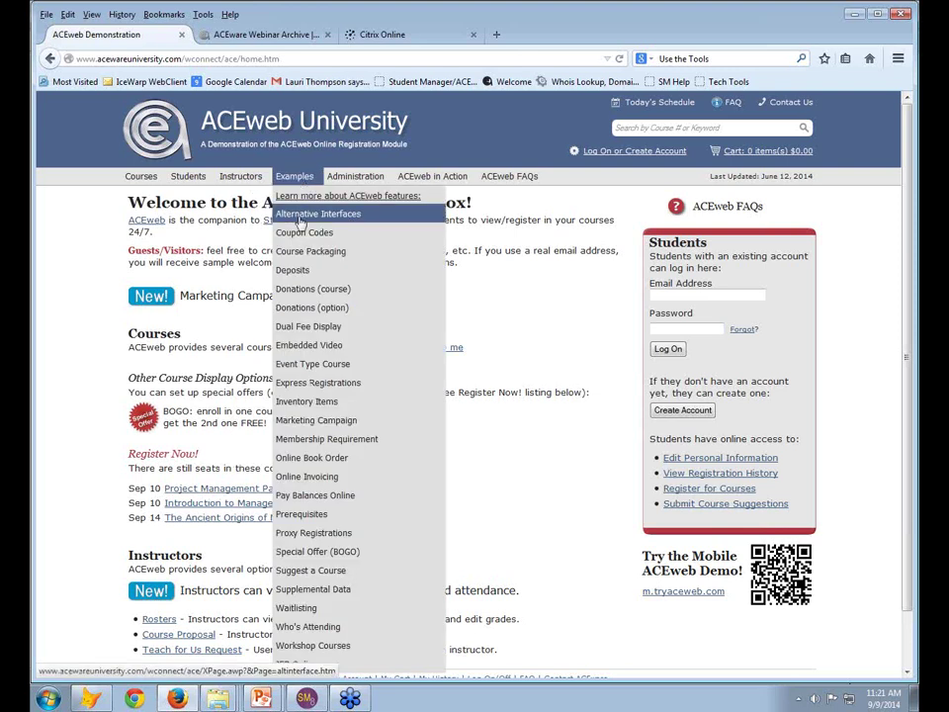
{"action": "left_click", "coordinate": [319, 348]}
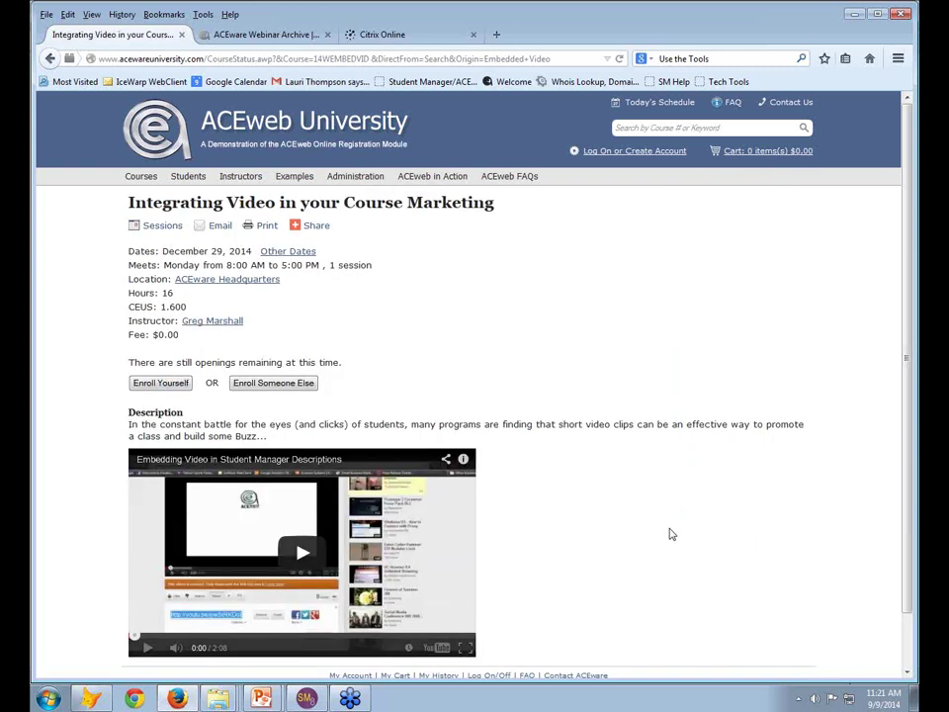
{"action": "scroll", "coordinate": [669, 534], "scroll_direction": "down", "scroll_amount": 1}
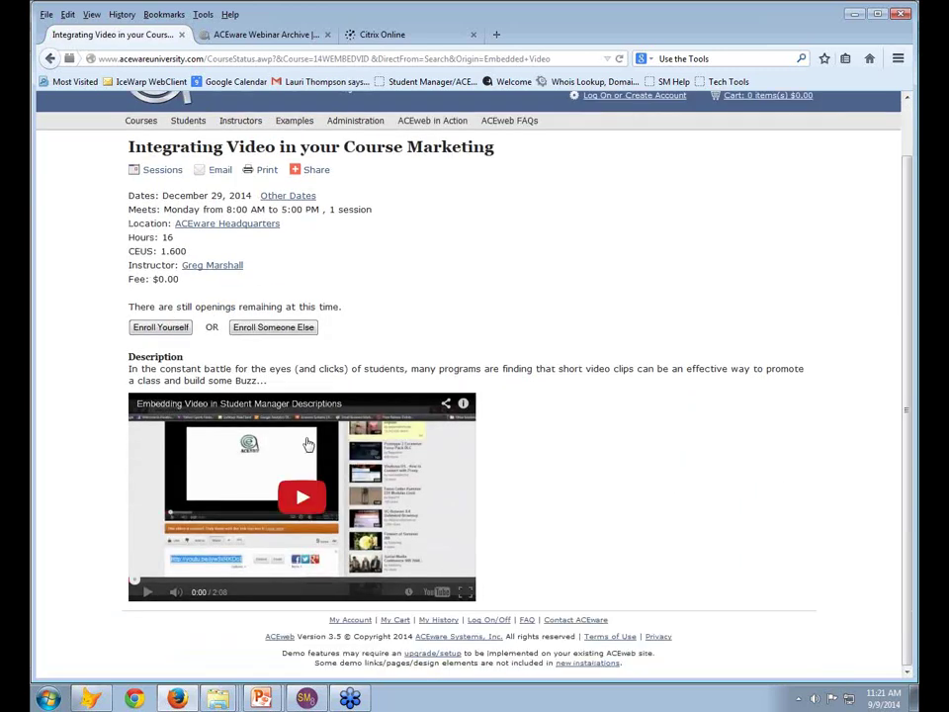
{"action": "left_click", "coordinate": [49, 59]}
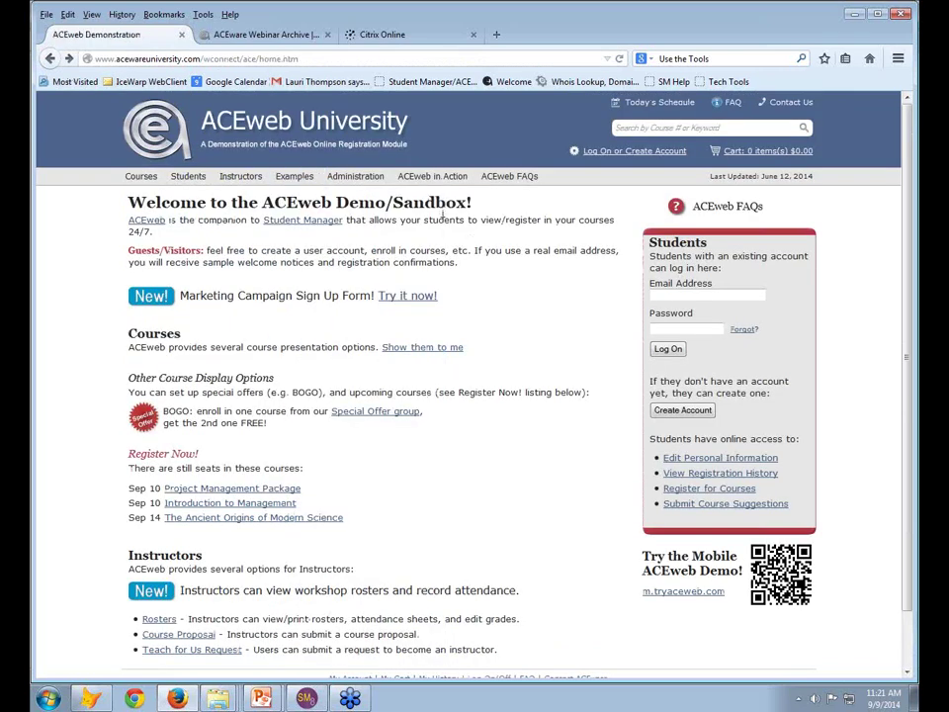
Open ACEweb's Marketing Campaign example and go to the mailing list form's Email Address field
{"action": "mouse_move", "coordinate": [294, 178]}
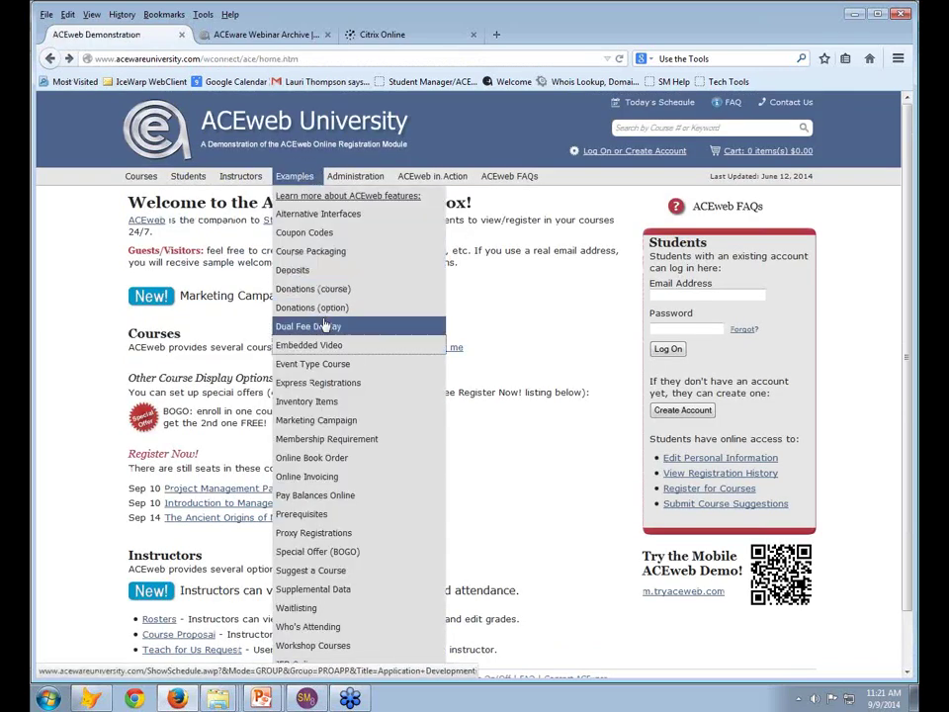
{"action": "left_click", "coordinate": [335, 420]}
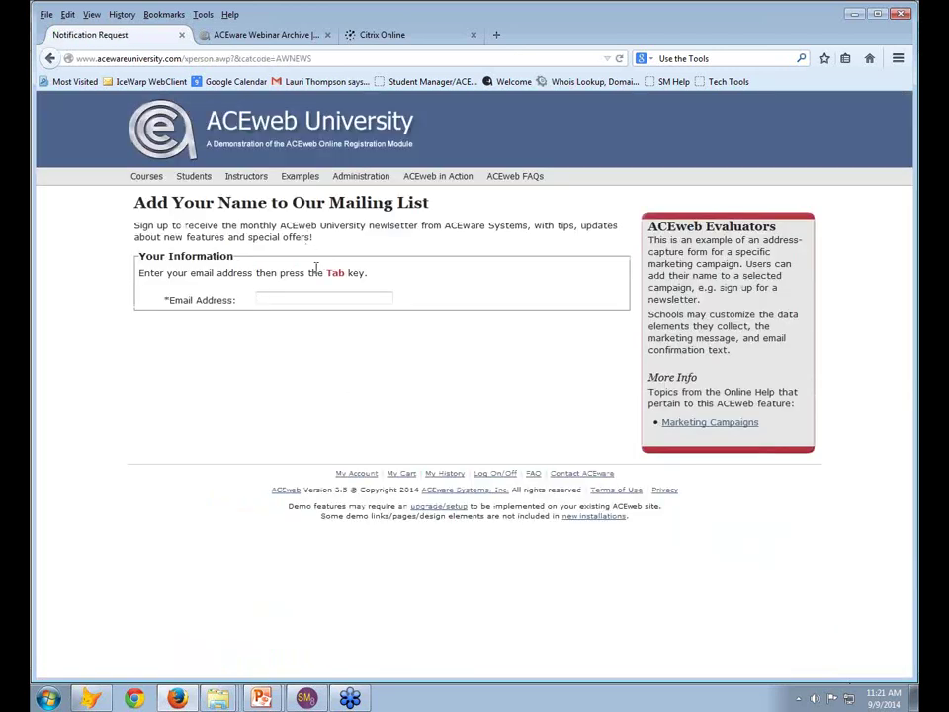
{"action": "left_click", "coordinate": [269, 298]}
Switch to the MarketerGuidetoSM slide show and advance to the slide "Why focus on interest codes?"
{"action": "mouse_move", "coordinate": [260, 698]}
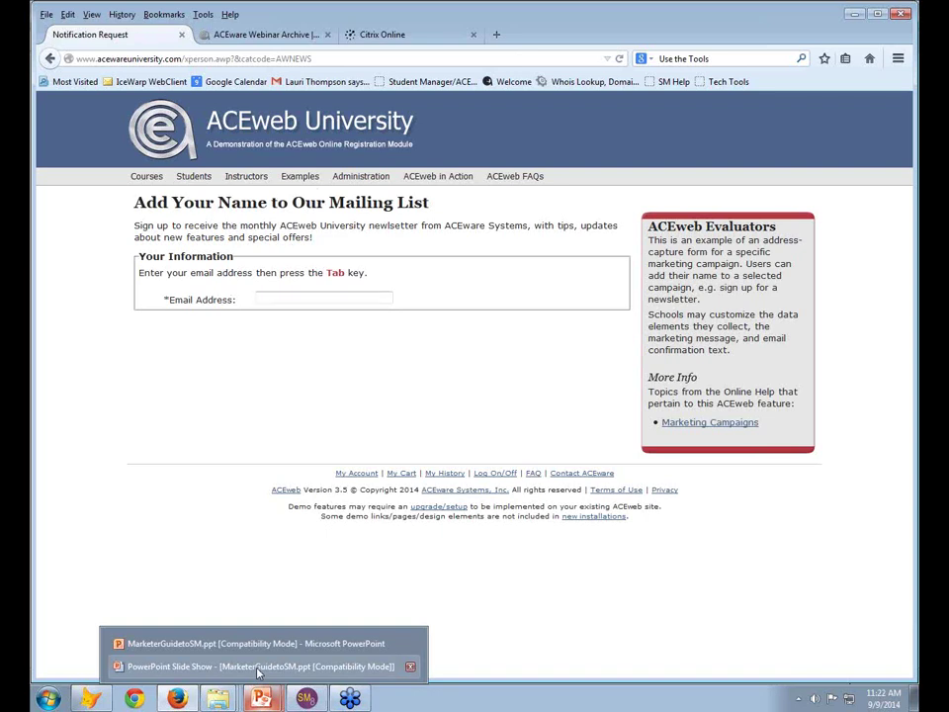
{"action": "left_click", "coordinate": [257, 666]}
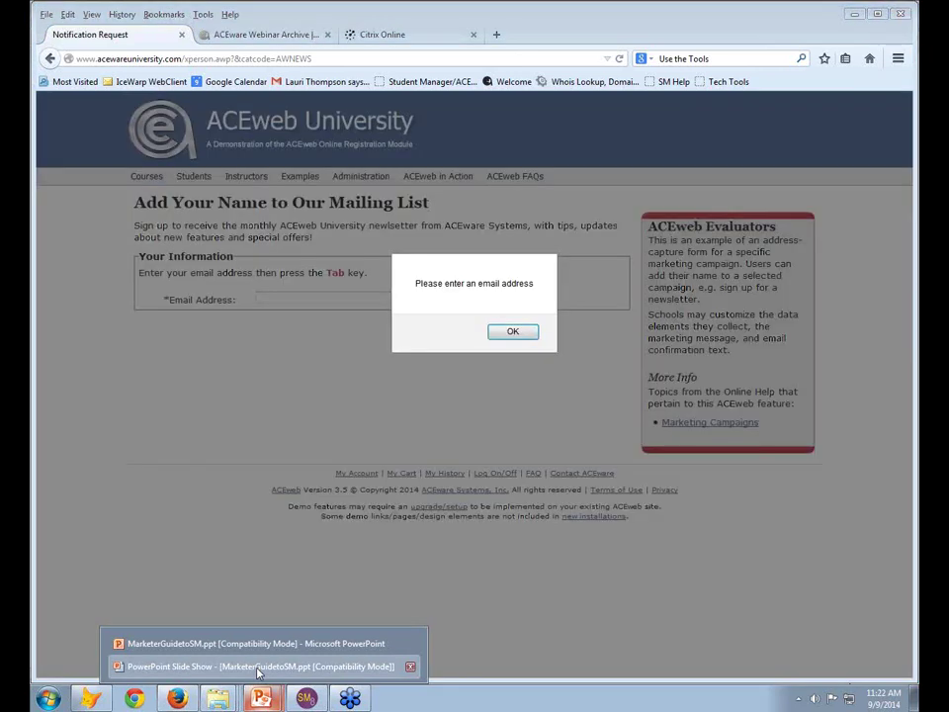
{"action": "key", "text": "Right"}
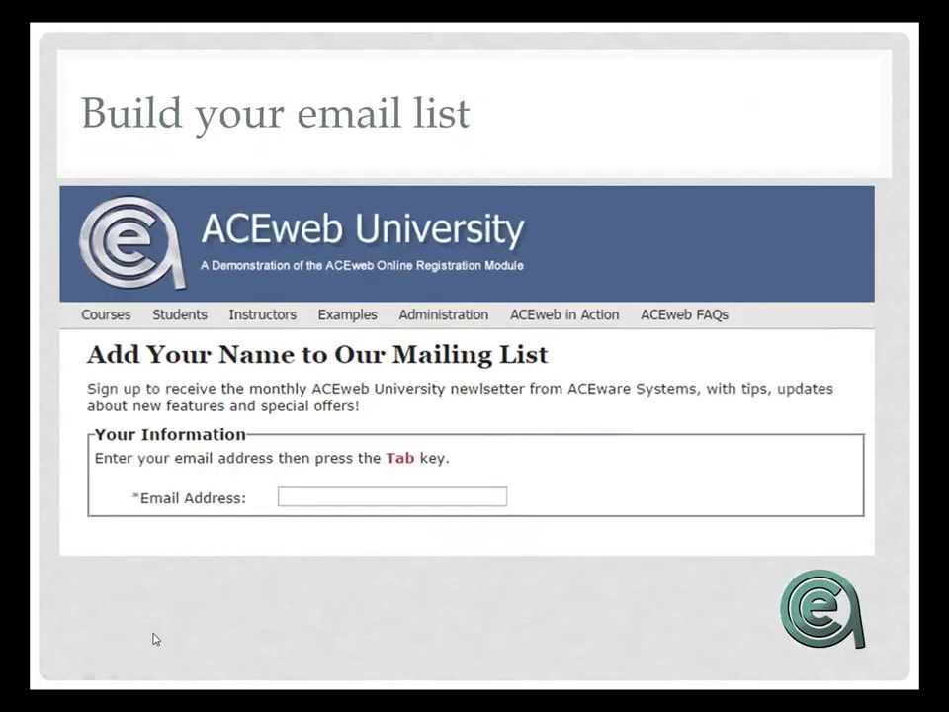
{"action": "left_click", "coordinate": [111, 678]}
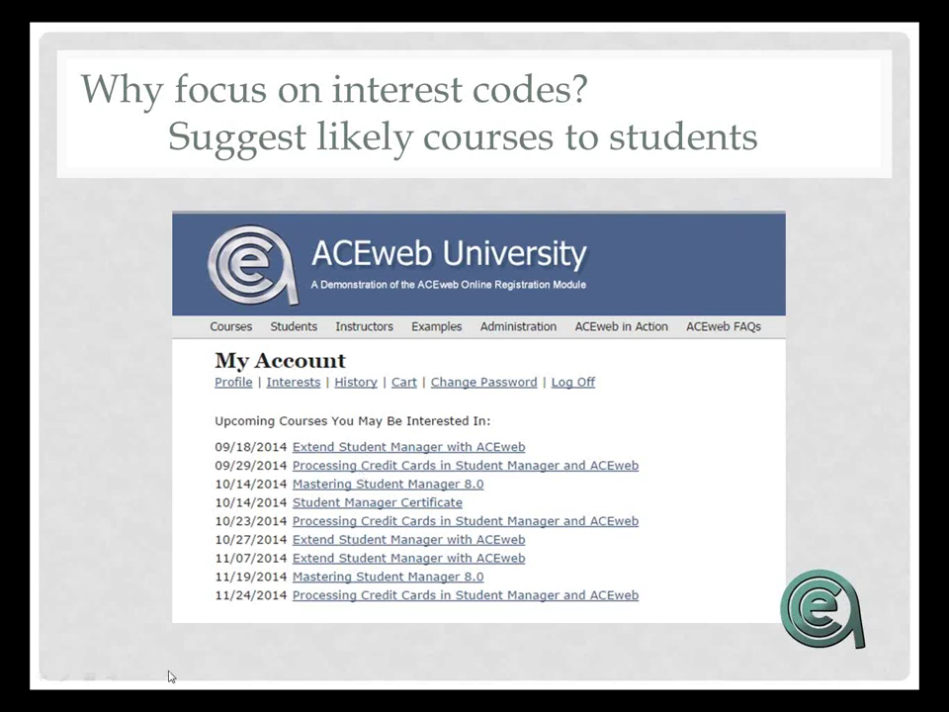
Switch back to ACEweb in Firefox, dismiss the missing email address alert and return to the demo home page
{"action": "key", "text": "alt+Tab"}
{"action": "key", "text": "alt+Tab"}
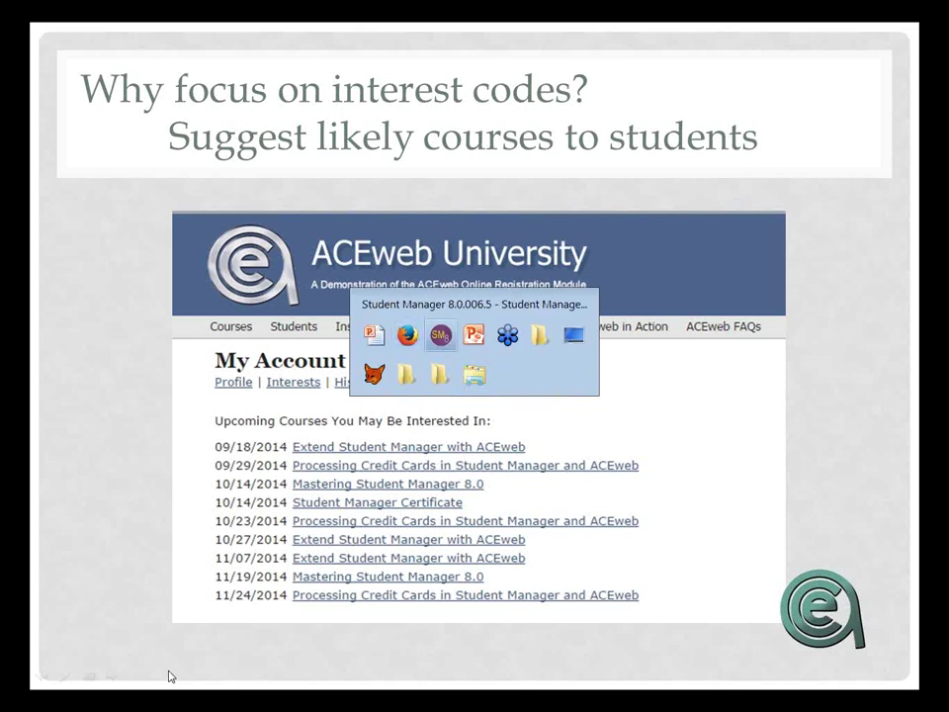
{"action": "key", "text": "alt+Tab"}
{"action": "key", "text": "alt+Tab"}
{"action": "key", "text": "alt+Tab"}
{"action": "key", "text": "alt+Tab"}
{"action": "key", "text": "alt+Tab"}
{"action": "key", "text": "alt+Tab"}
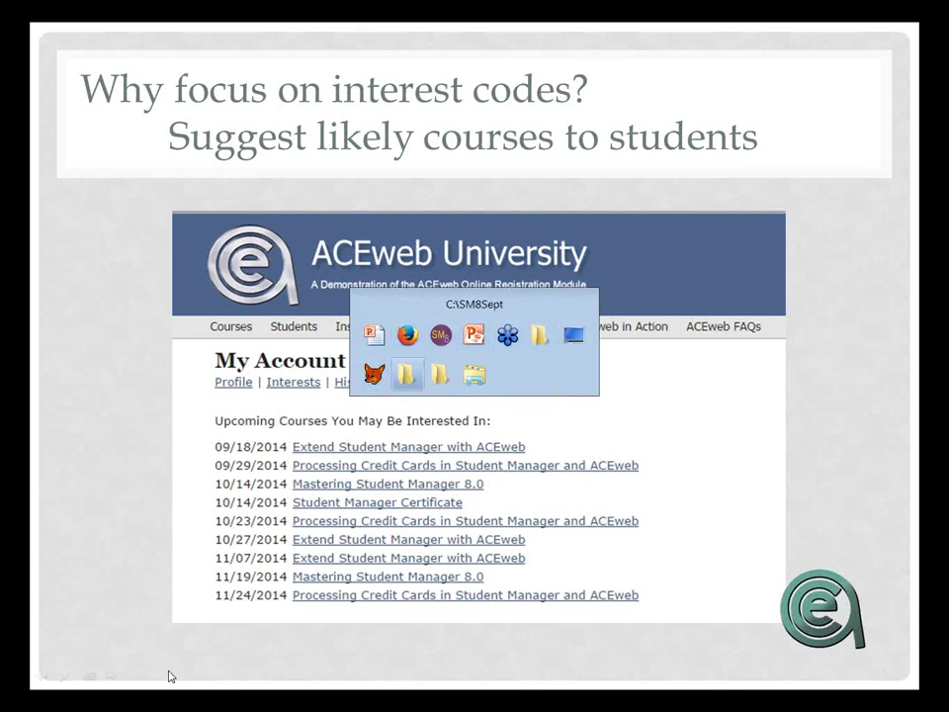
{"action": "key", "text": "alt+Tab"}
{"action": "key", "text": "alt+Tab"}
{"action": "key", "text": "alt+Tab"}
{"action": "key", "text": "alt+Tab"}
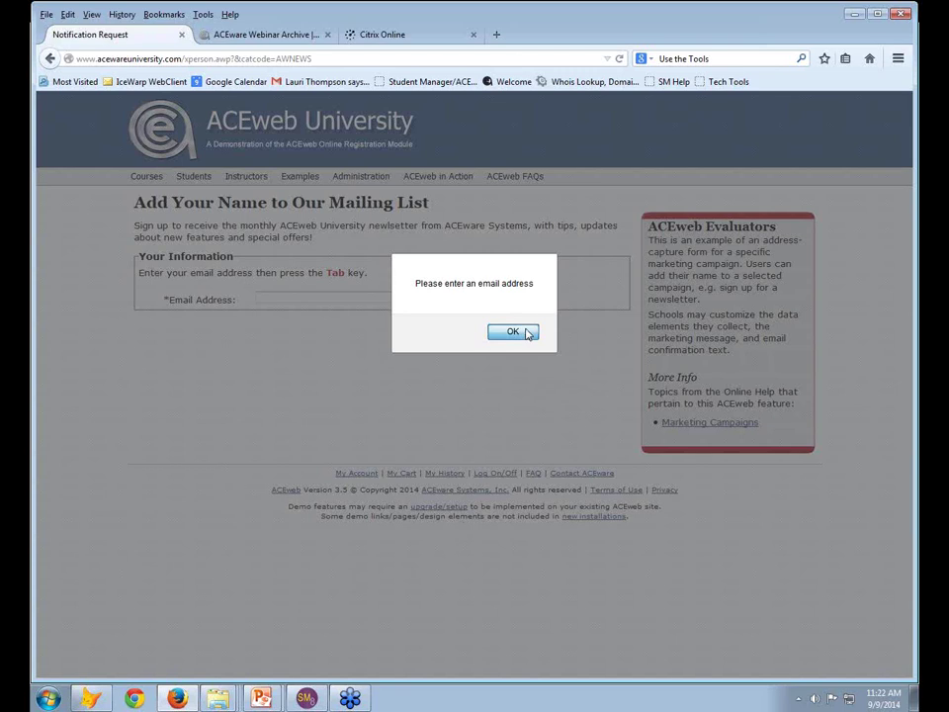
{"action": "left_click", "coordinate": [522, 334]}
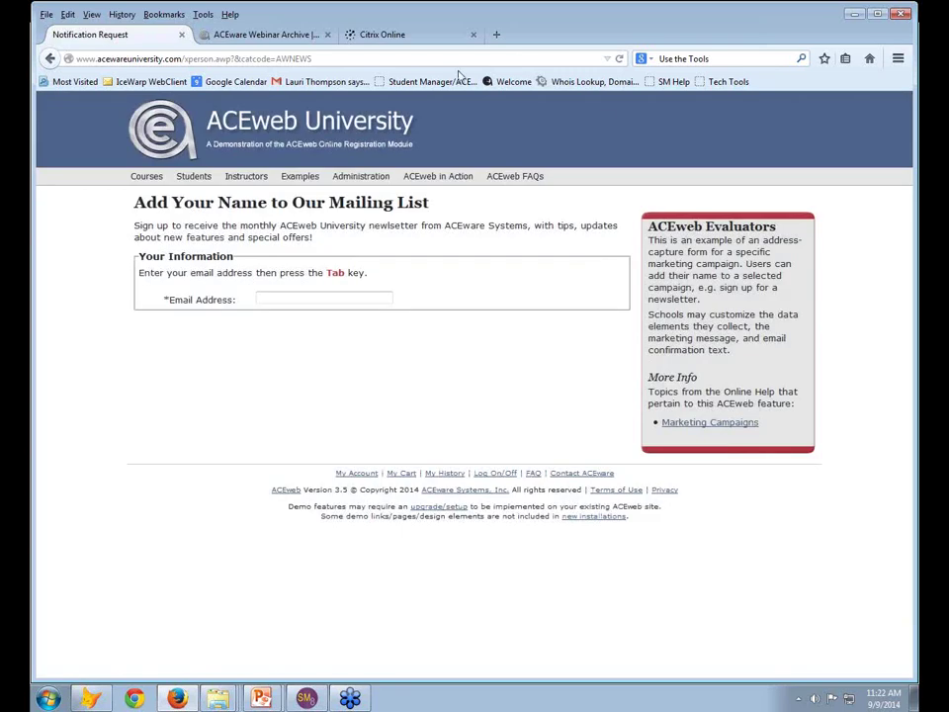
{"action": "left_click", "coordinate": [211, 95]}
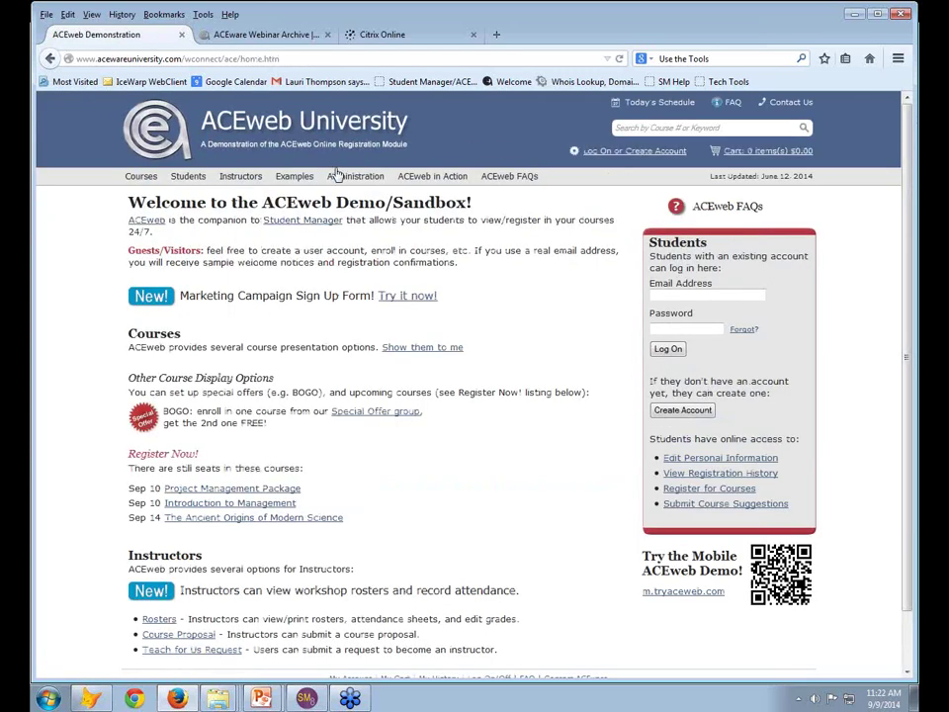
Log on to the student account with its saved email address and password
{"action": "left_click", "coordinate": [697, 294]}
{"action": "type", "text": "ch"}
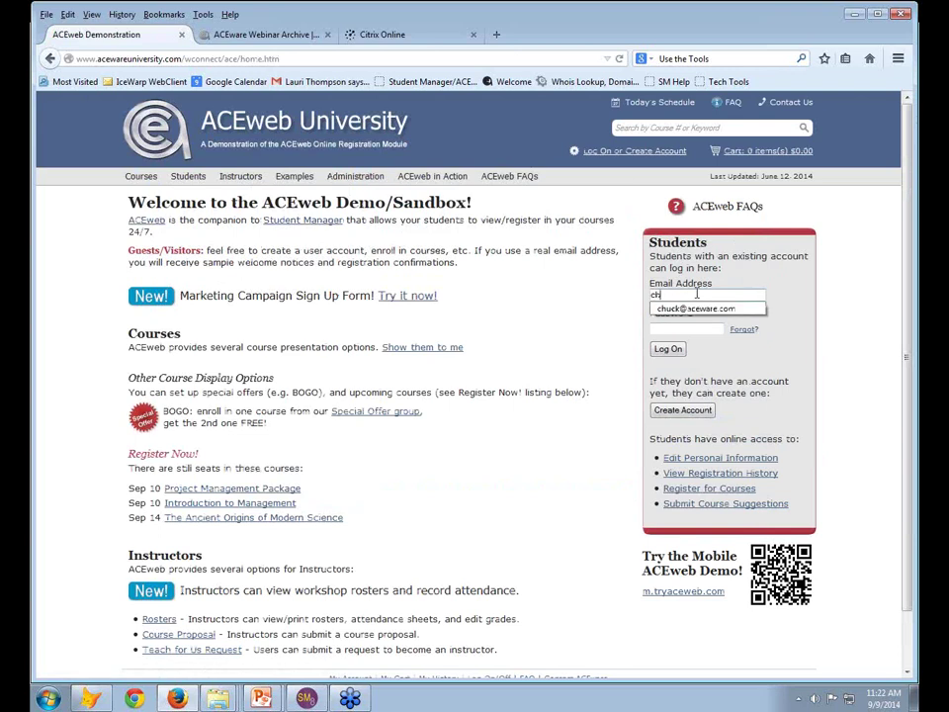
{"action": "key", "text": "Down"}
{"action": "key", "text": "Return"}
{"action": "key", "text": "Tab"}
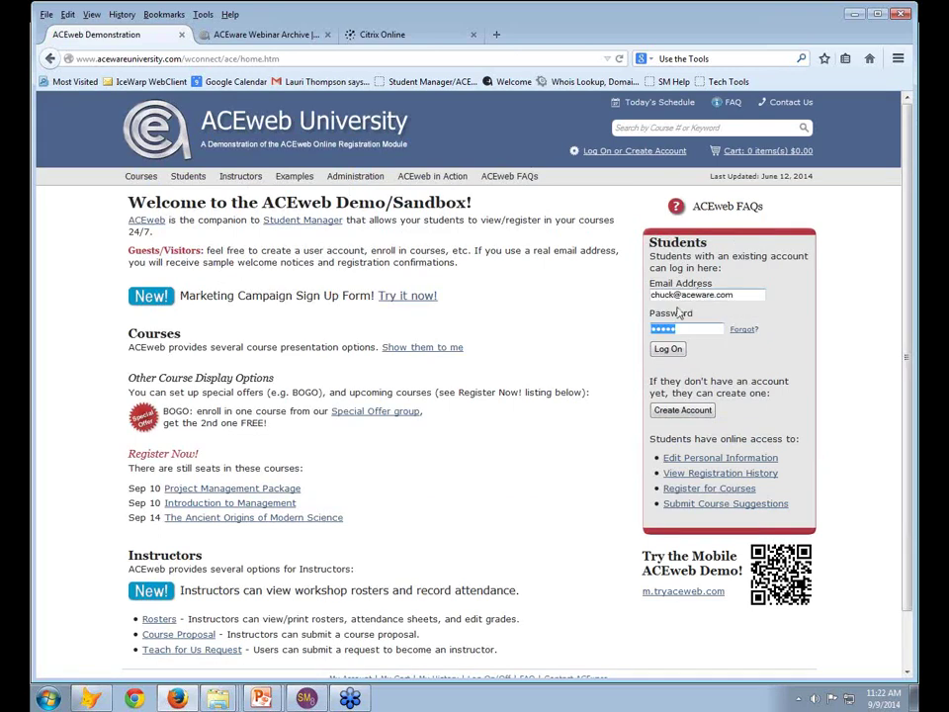
{"action": "left_click", "coordinate": [668, 349]}
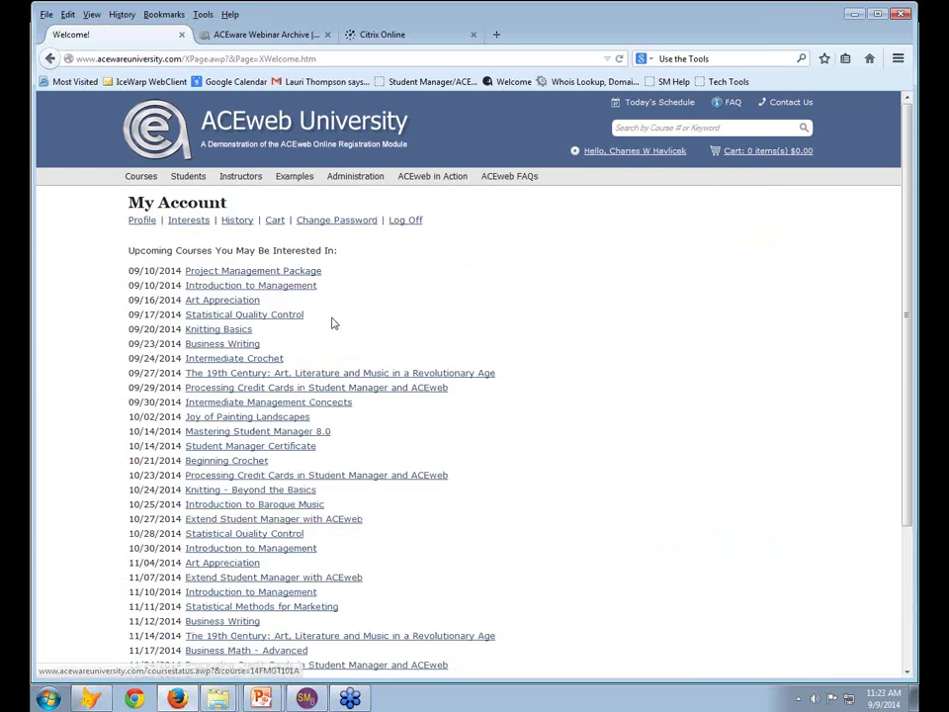
Review the account's suggested upcoming courses and its Interest Areas, clearing and reselecting OLLI Program without submitting
{"action": "scroll", "coordinate": [333, 324], "scroll_direction": "down", "scroll_amount": 3}
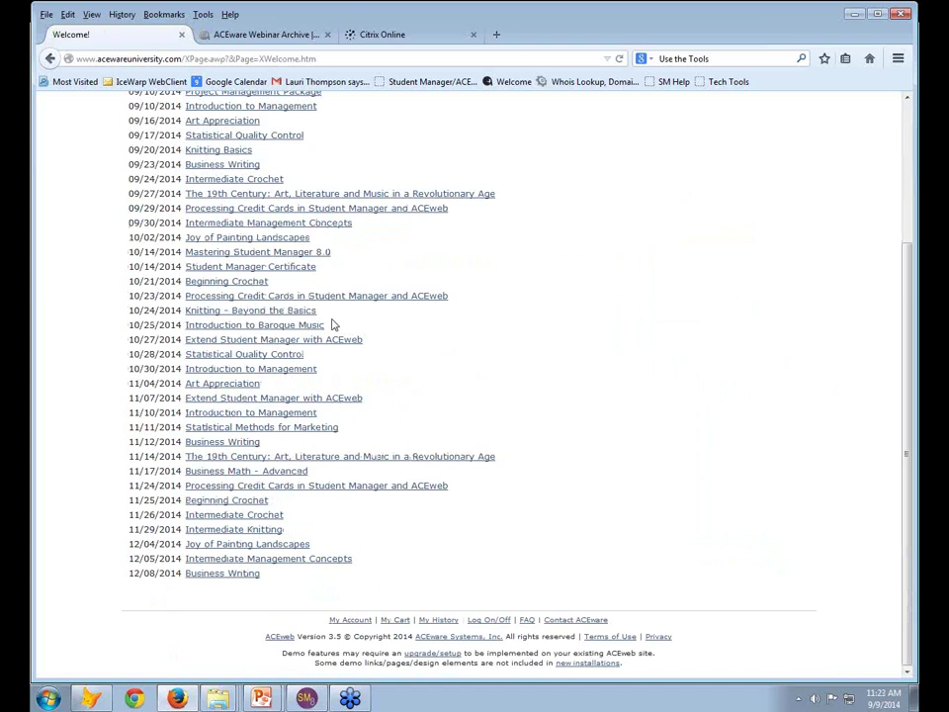
{"action": "scroll", "coordinate": [333, 324], "scroll_direction": "up", "scroll_amount": 3}
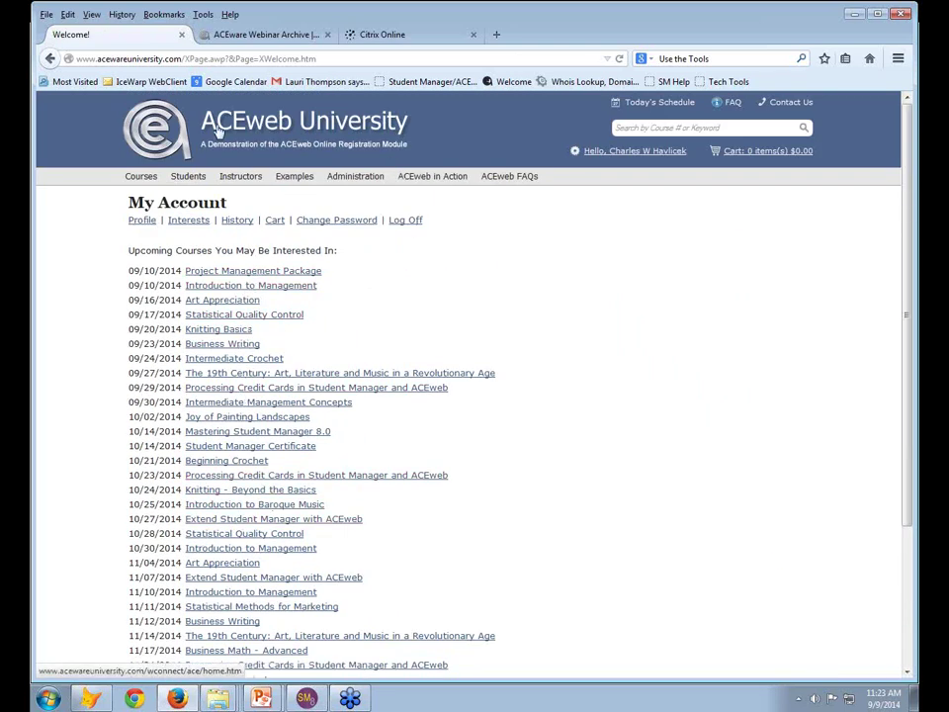
{"action": "left_click", "coordinate": [182, 226]}
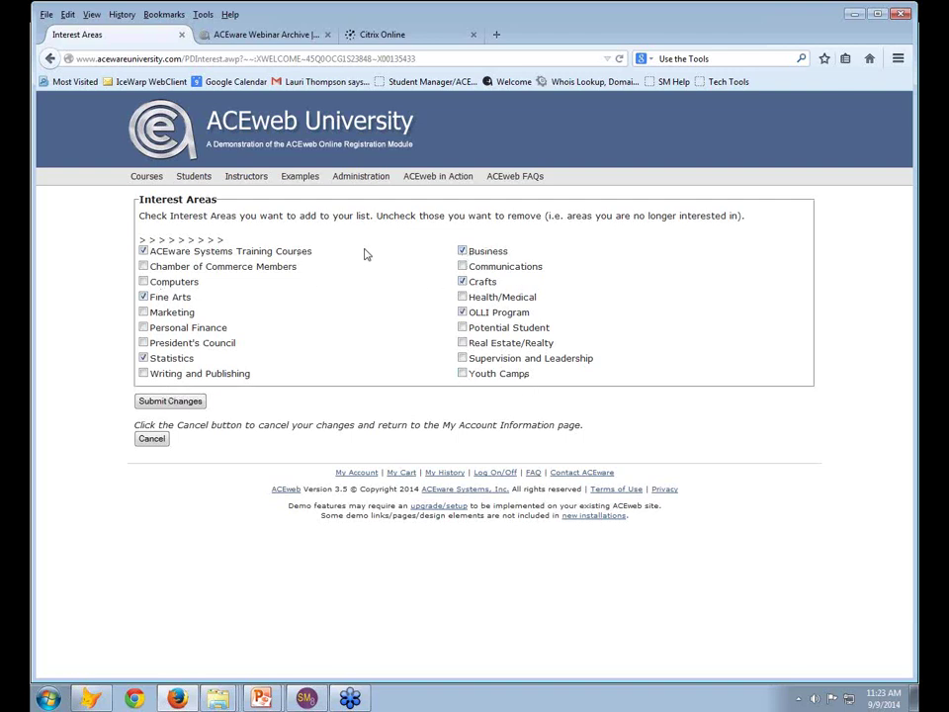
{"action": "left_click", "coordinate": [463, 311]}
{"action": "left_click", "coordinate": [463, 311]}
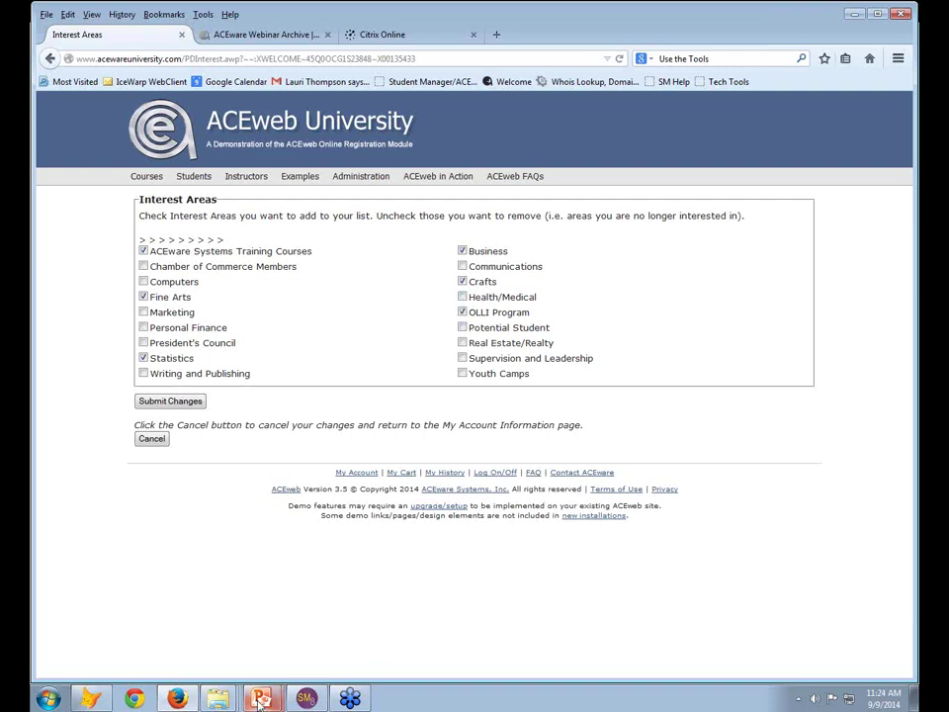
Return to the MarketerGuidetoSM slide show and advance to the slide about including a map in location
{"action": "mouse_move", "coordinate": [261, 702]}
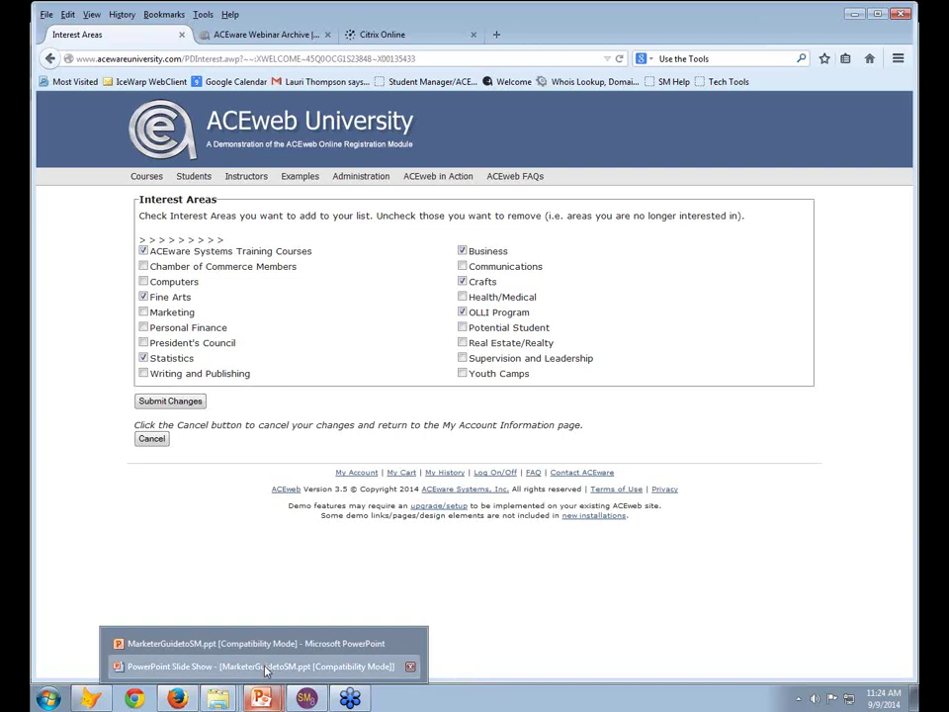
{"action": "left_click", "coordinate": [261, 667]}
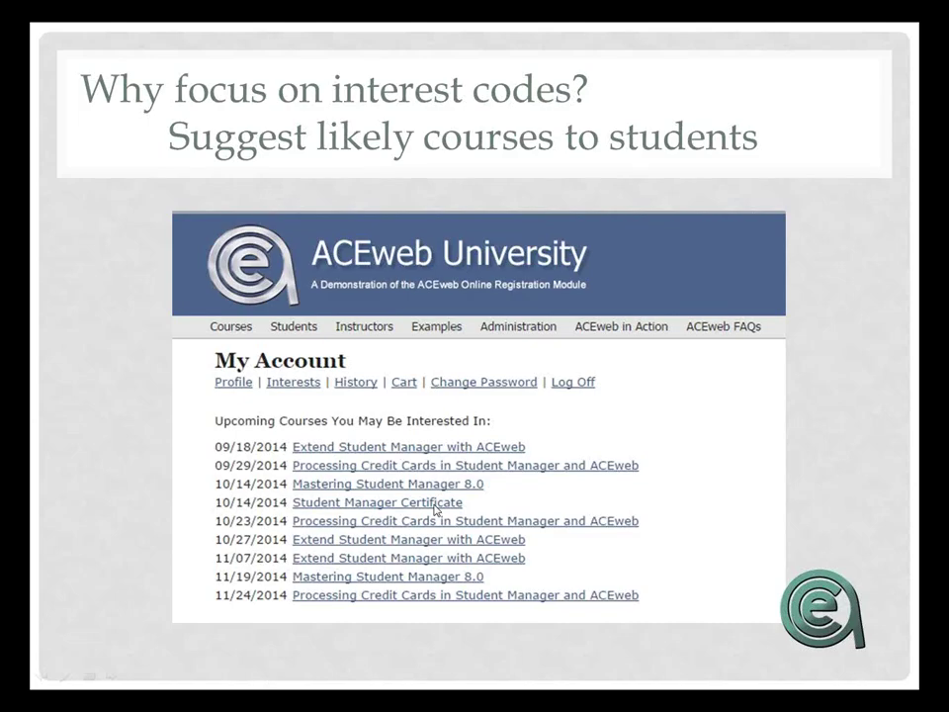
{"action": "left_click", "coordinate": [456, 450]}
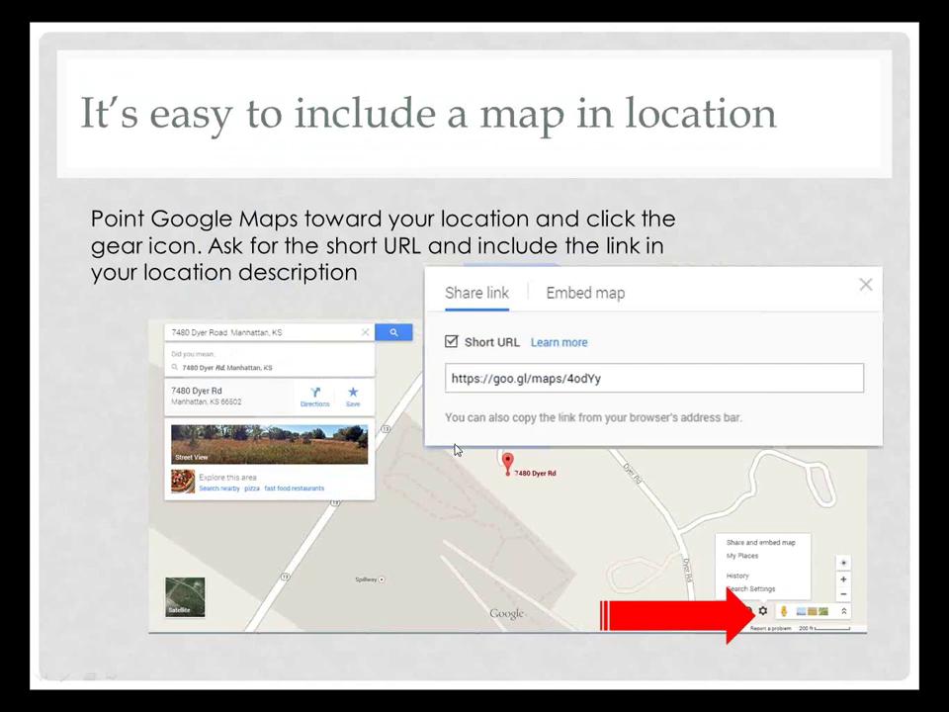
Switch back to ACEweb in Firefox and display the lookup options for Courses
{"action": "key", "text": "alt+Tab"}
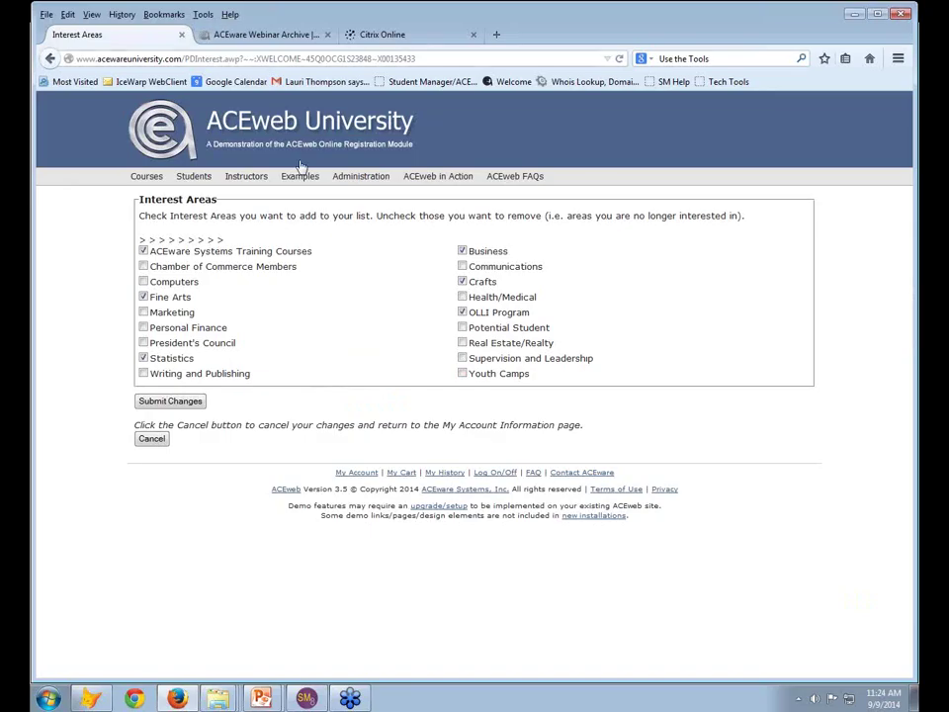
{"action": "mouse_move", "coordinate": [297, 178]}
{"action": "mouse_move", "coordinate": [146, 178]}
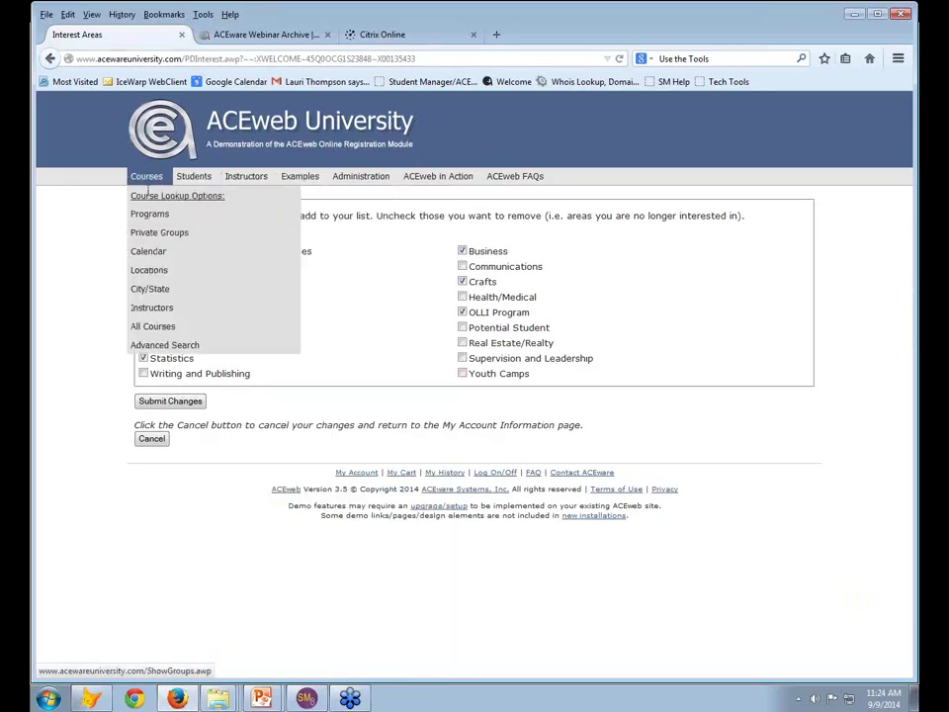
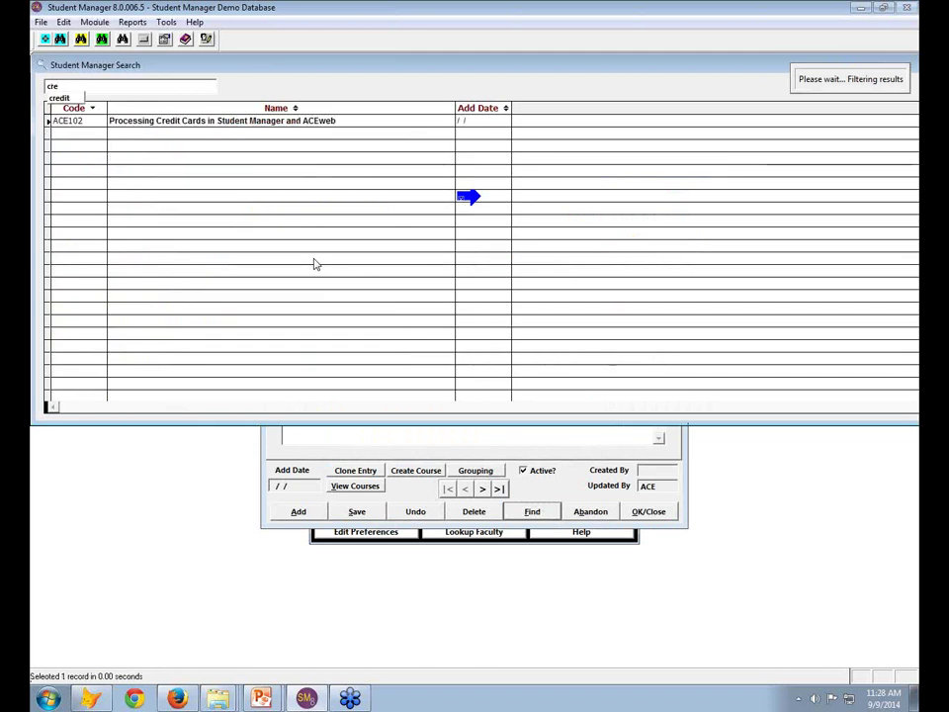
Open catalog entry ACE102 in Student Manager and examine its HTML secondary description in the enlarged text window
{"action": "double_click", "coordinate": [101, 121]}
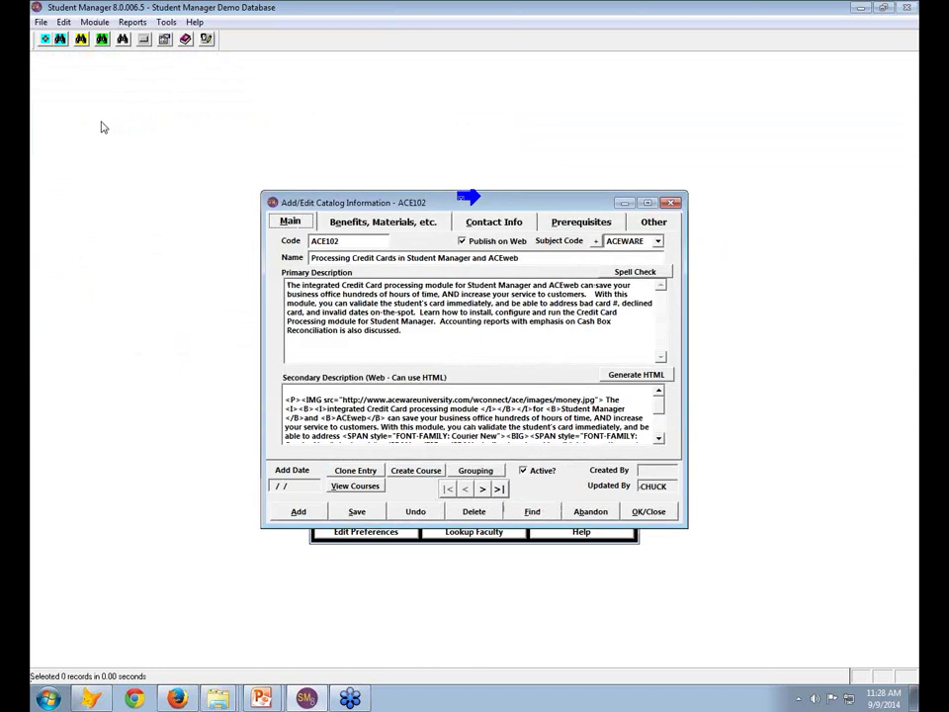
{"action": "double_click", "coordinate": [452, 418]}
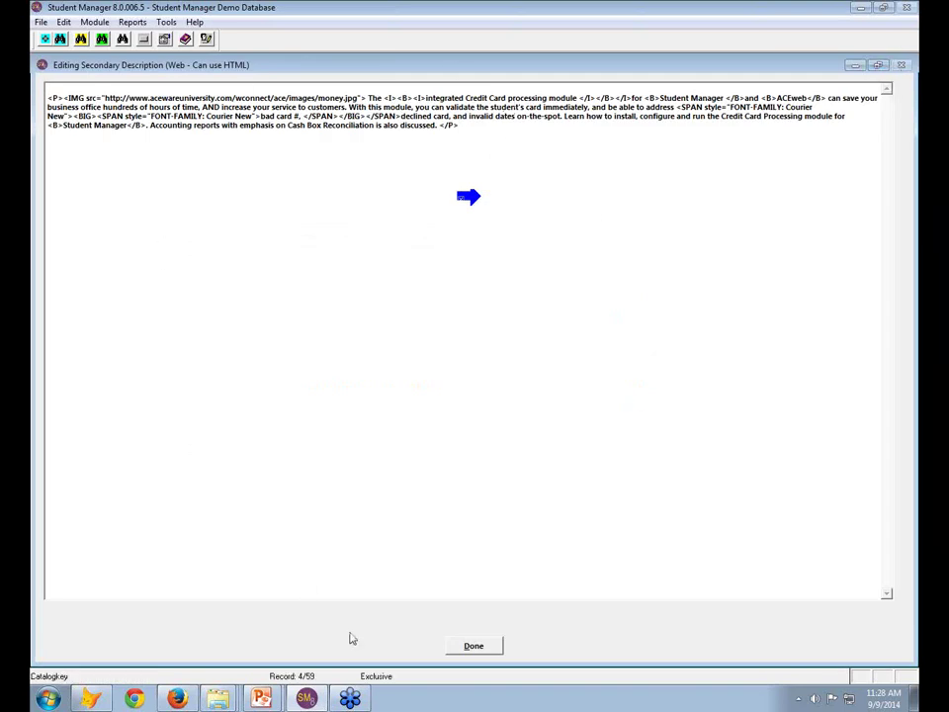
{"action": "left_click", "coordinate": [472, 646]}
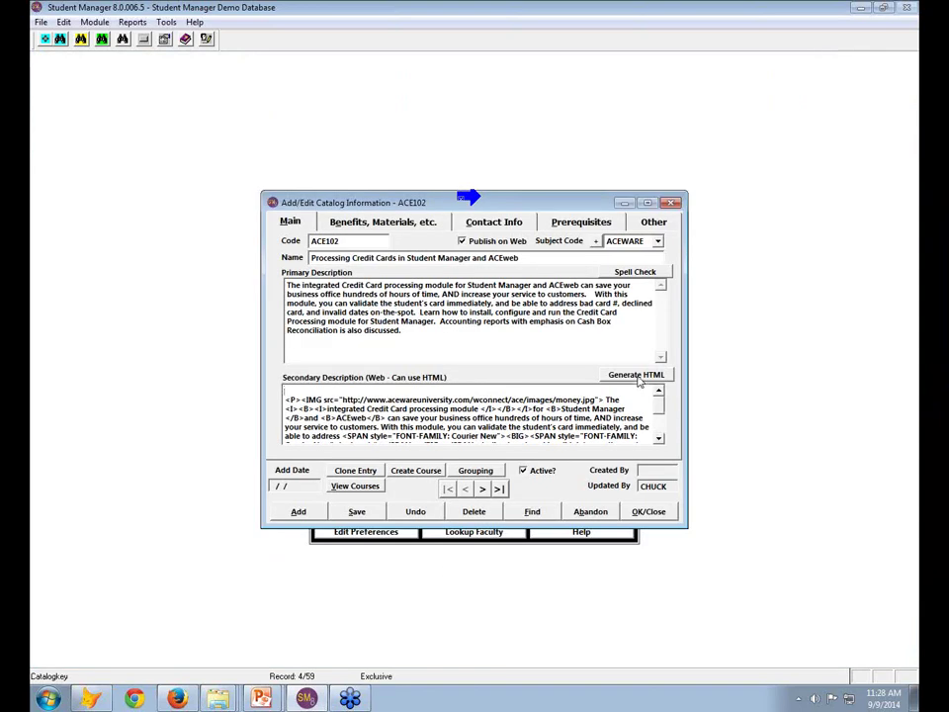
Open the ACE102 secondary description in the HTML editor, try the image-by-URL insertion, and discard the generated code
{"action": "left_click", "coordinate": [638, 377]}
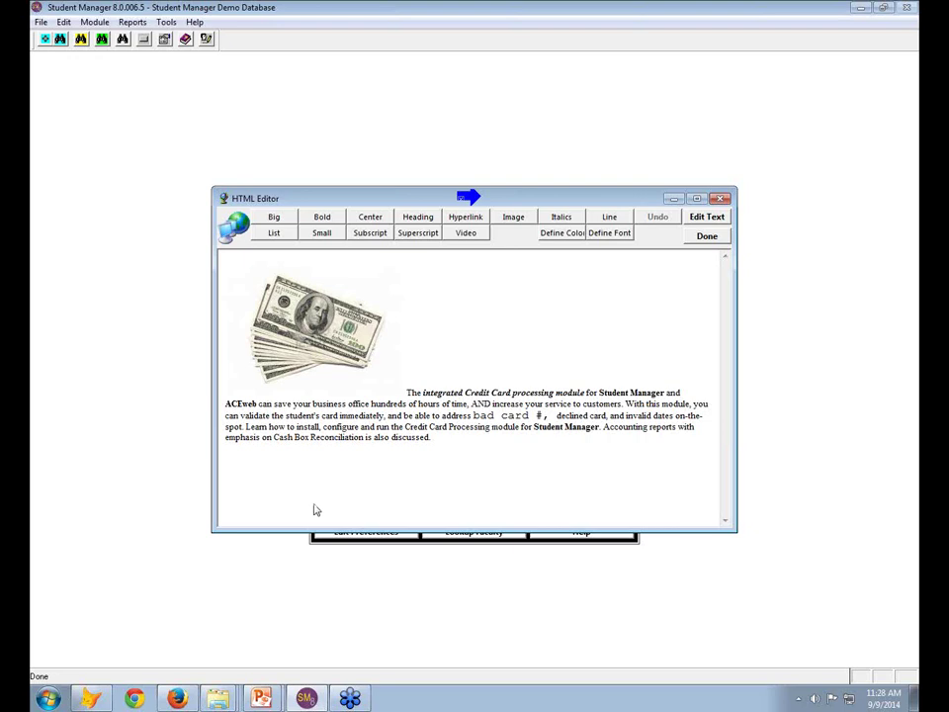
{"action": "left_click", "coordinate": [515, 218]}
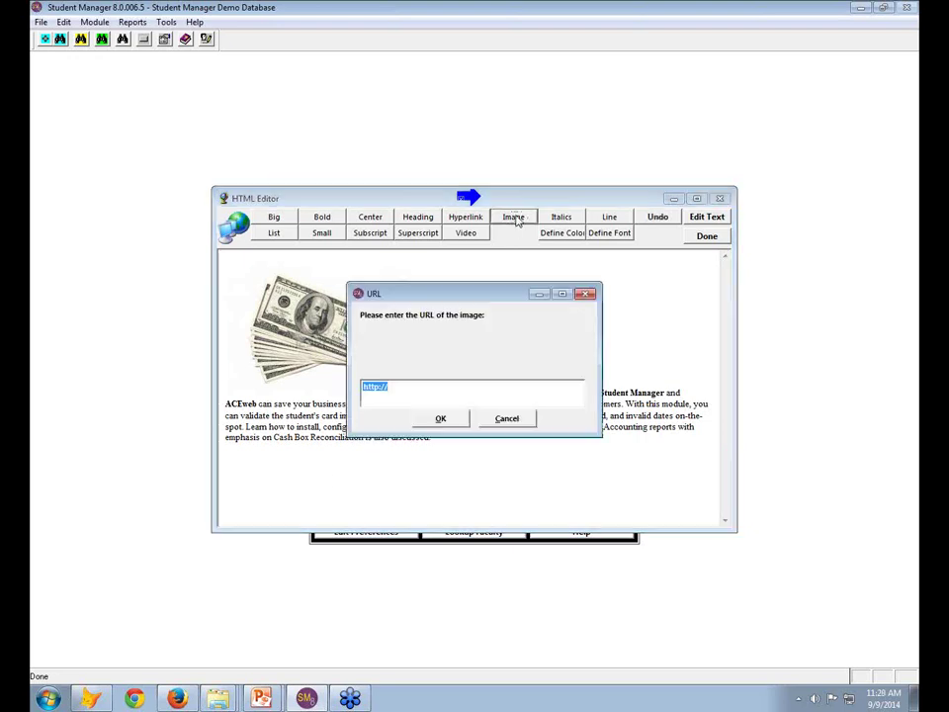
{"action": "left_click", "coordinate": [407, 388]}
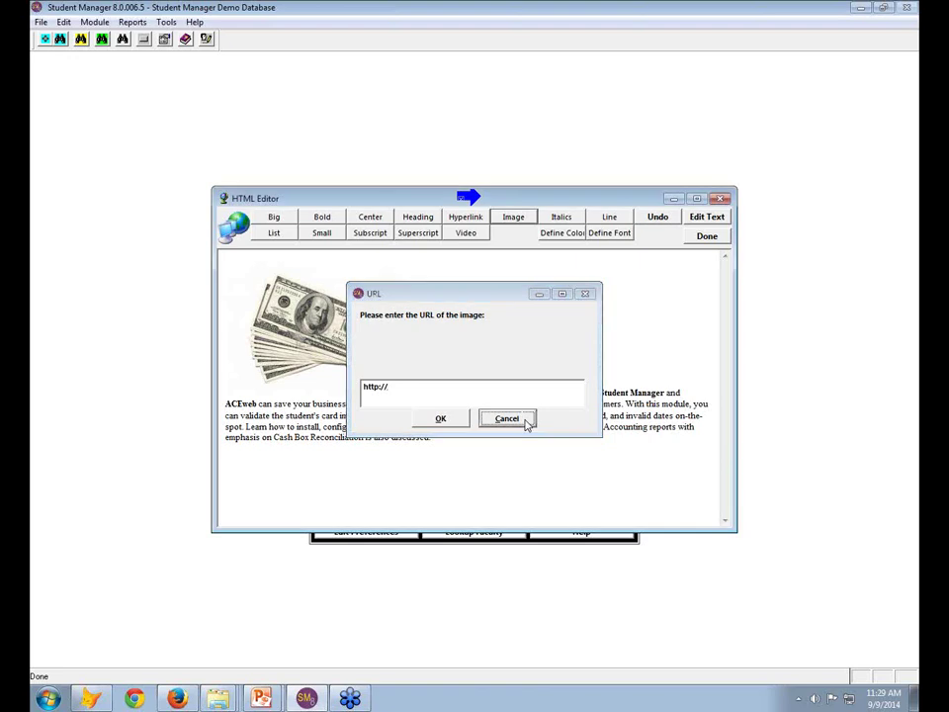
{"action": "left_click", "coordinate": [526, 419]}
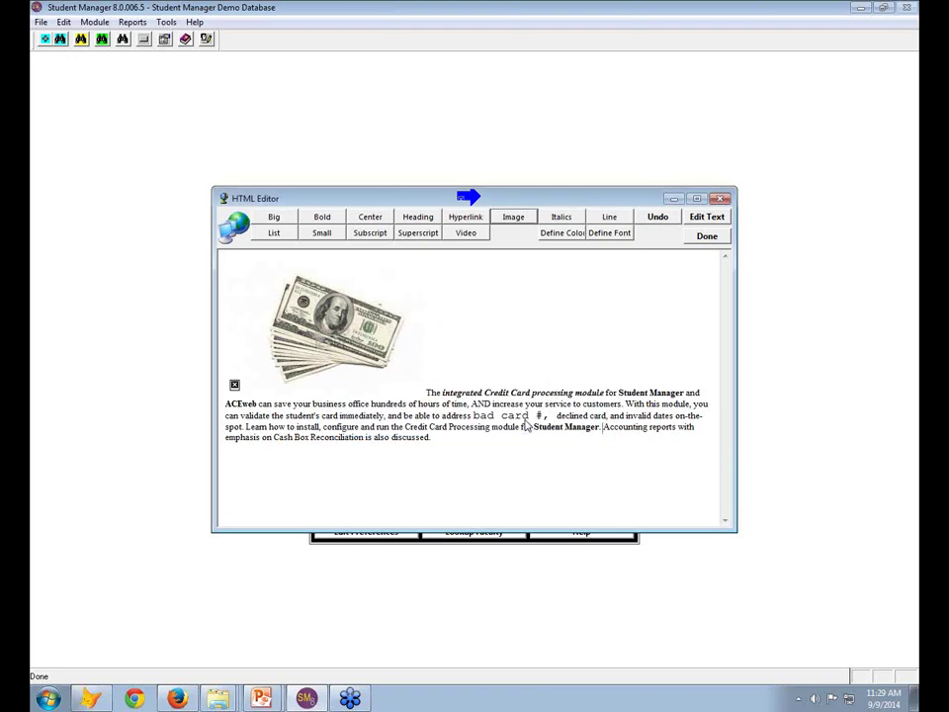
{"action": "left_click", "coordinate": [708, 236]}
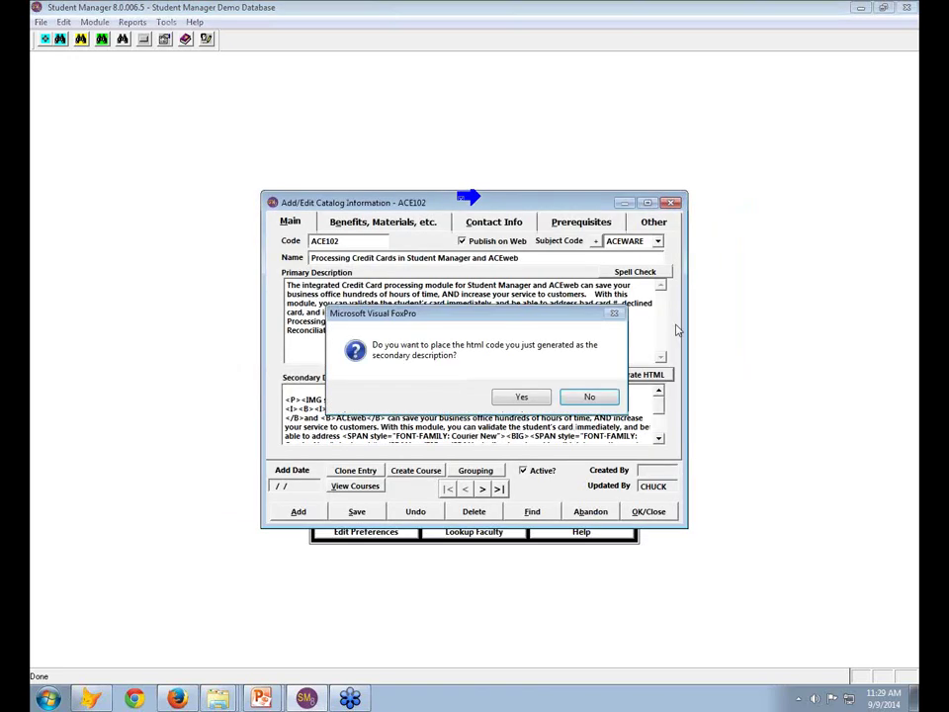
{"action": "left_click", "coordinate": [579, 396]}
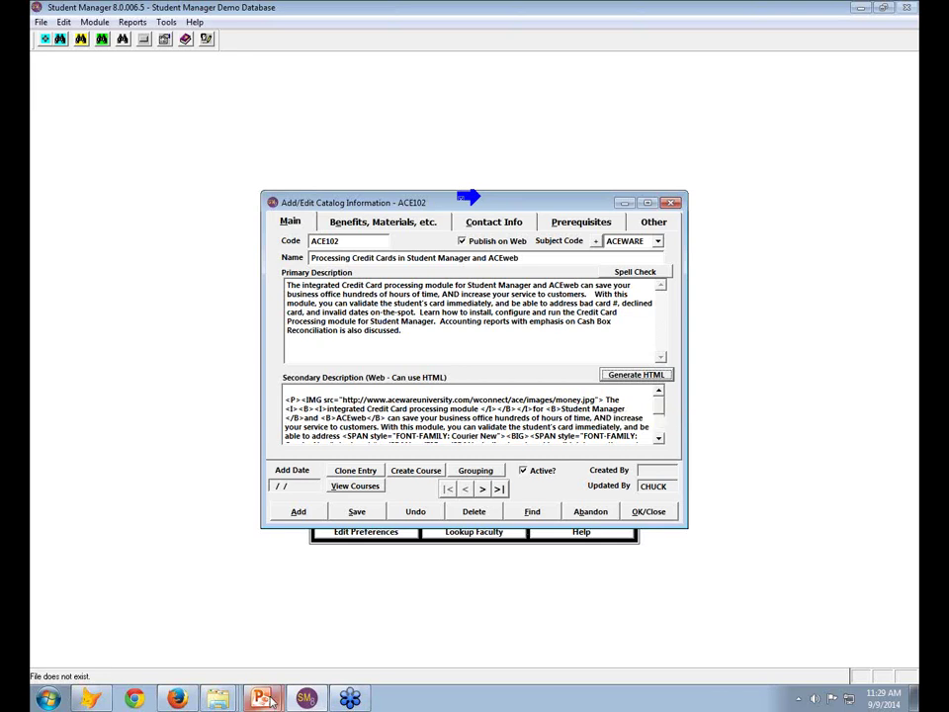
Return to the MarketerGuidetoSM slide show and advance past the HTML editor slide to the Include Testimonials slide
{"action": "mouse_move", "coordinate": [261, 696]}
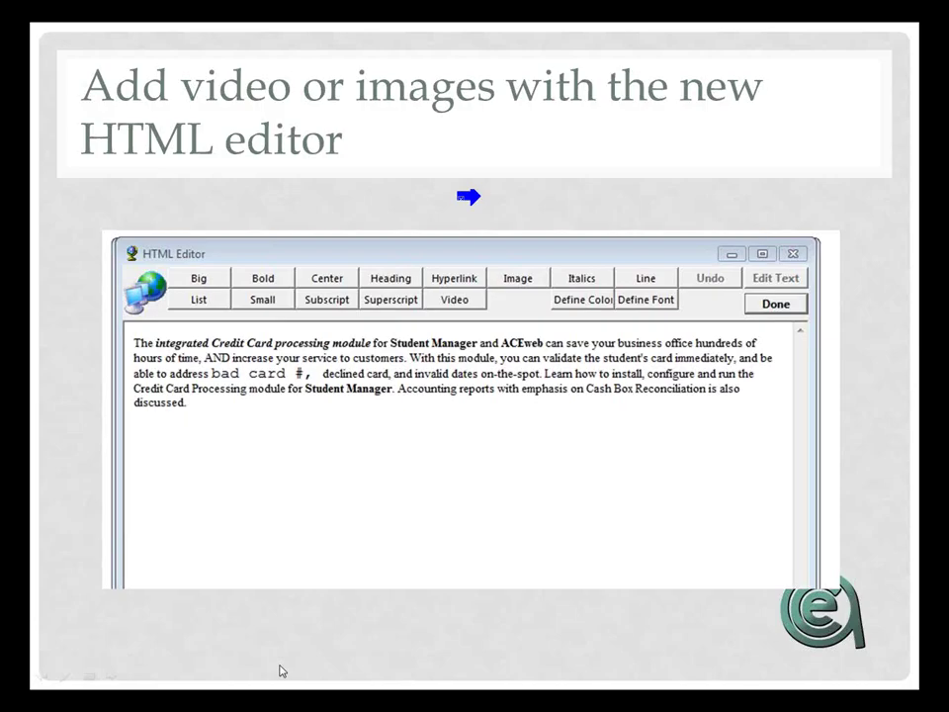
{"action": "left_click", "coordinate": [280, 668]}
{"action": "left_click", "coordinate": [324, 657]}
{"action": "left_click", "coordinate": [332, 658]}
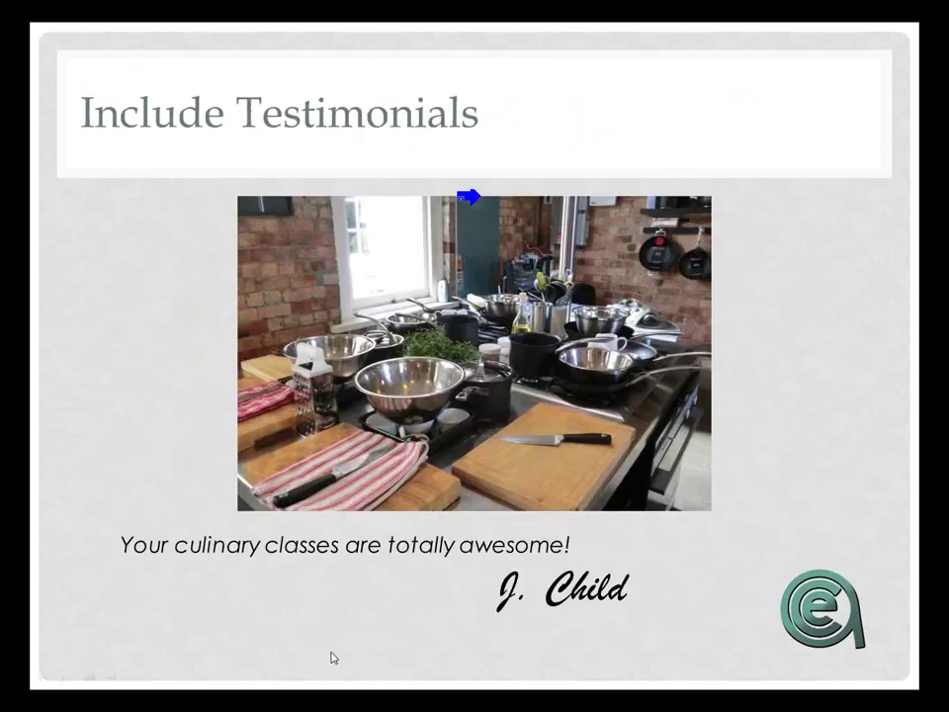
Switch from the slide show back to the ACE102 catalog entry in Student Manager
{"action": "key", "text": "alt+Tab"}
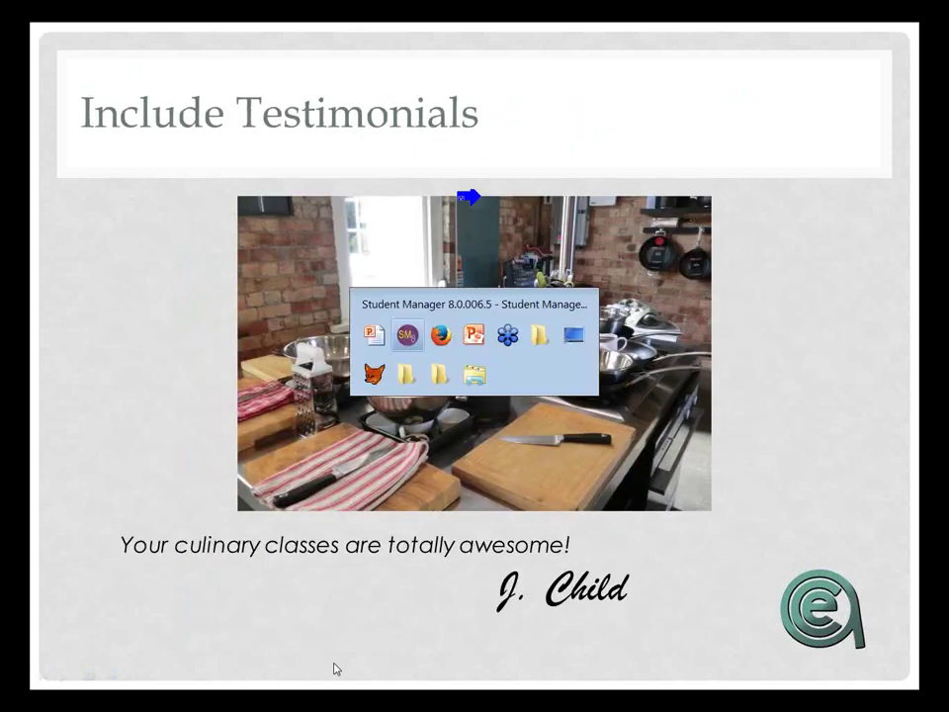
{"action": "key", "text": "alt+Tab"}
{"action": "key", "text": "alt+Tab"}
{"action": "key", "text": "alt+Tab"}
{"action": "key", "text": "alt+Tab"}
{"action": "key", "text": "alt+Tab"}
{"action": "key", "text": "alt+Tab"}
{"action": "key", "text": "alt+Tab"}
{"action": "key", "text": "alt+Tab"}
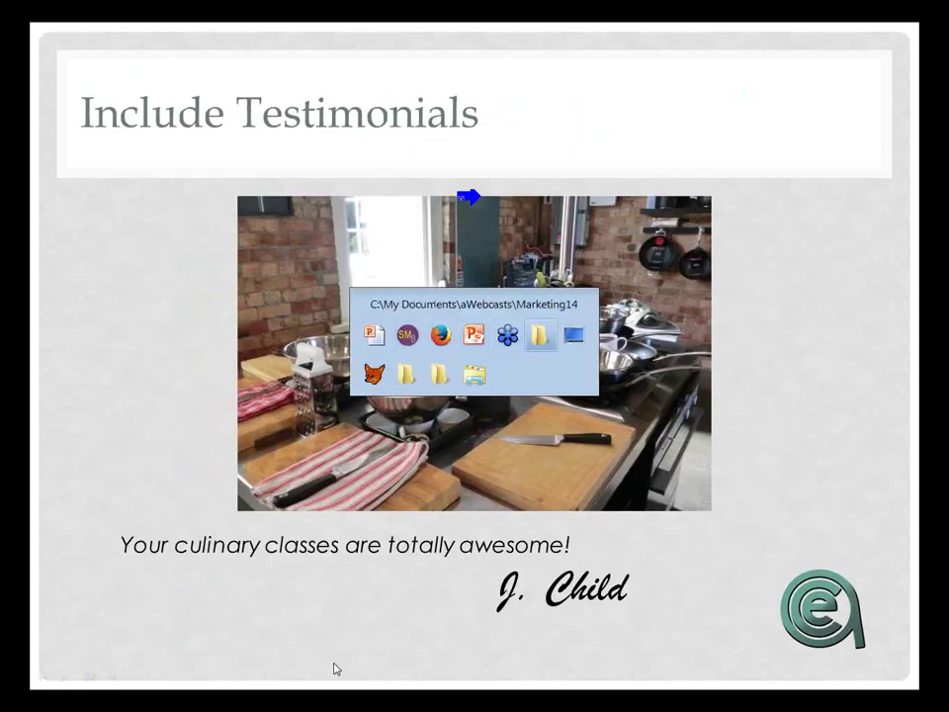
{"action": "key", "text": "alt+Tab"}
{"action": "key", "text": "alt+Tab"}
{"action": "key", "text": "alt+Tab"}
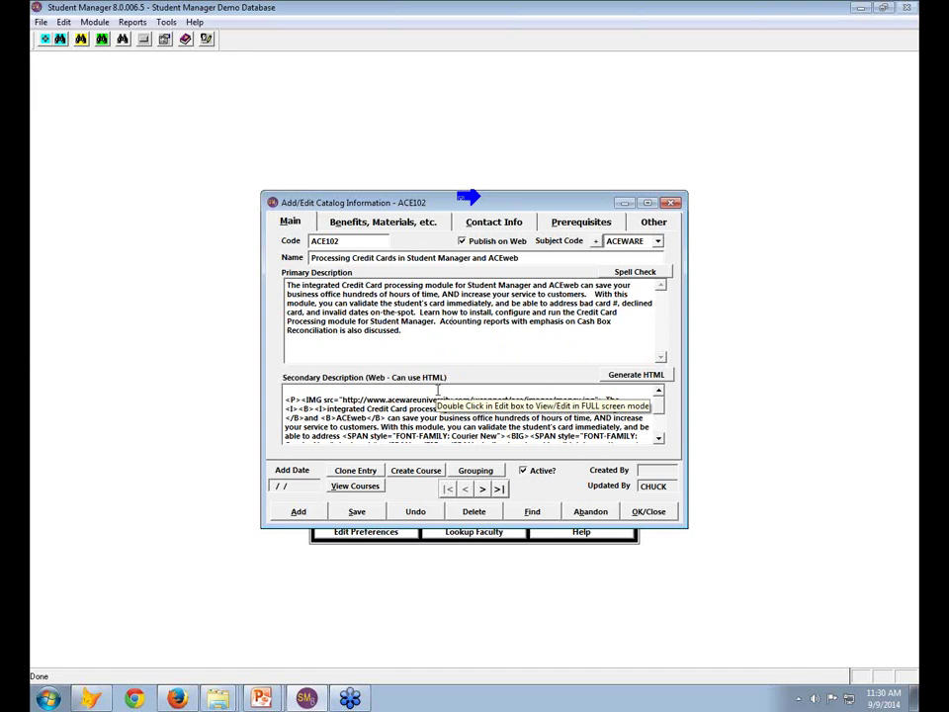
Clear the HTML from ACE102's secondary description and paste the code back in
{"action": "left_click_drag", "start_coordinate": [438, 391], "coordinate": [255, 655]}
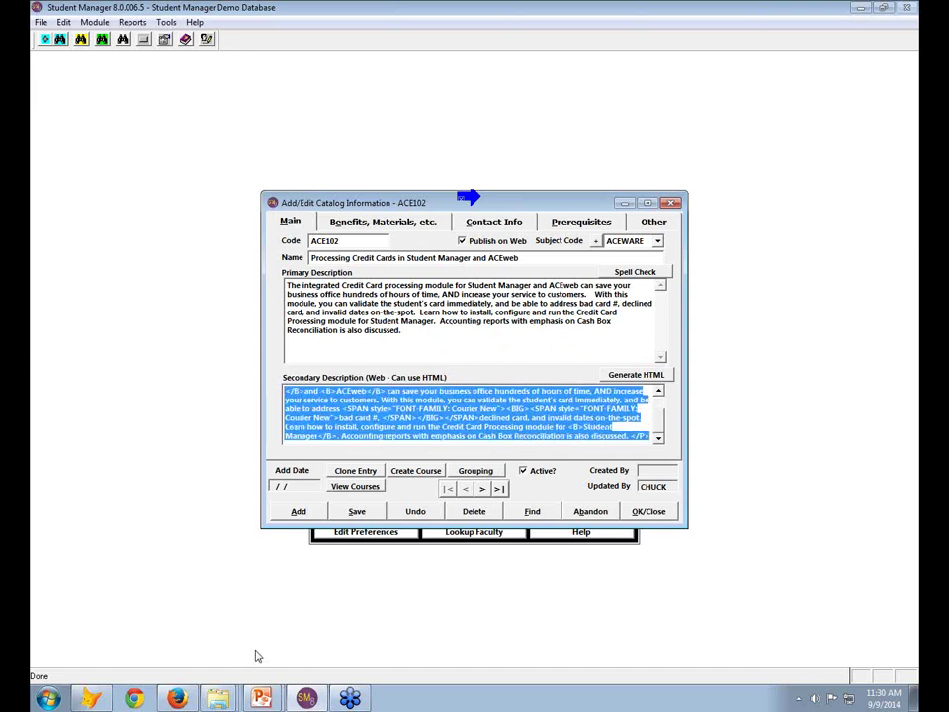
{"action": "key", "text": "Delete"}
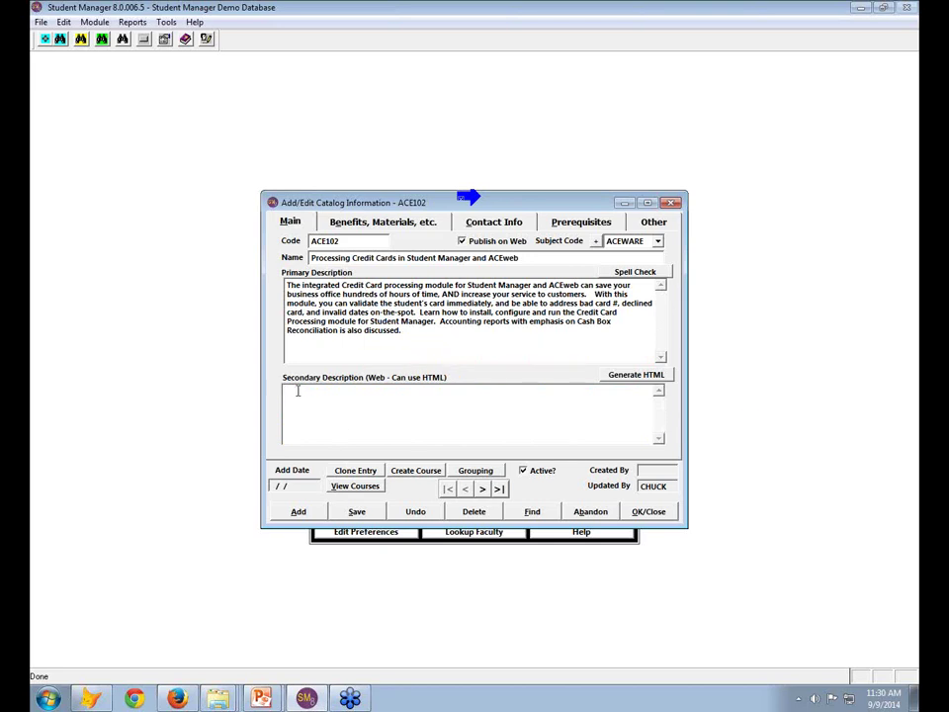
{"action": "key", "text": "ctrl+v"}
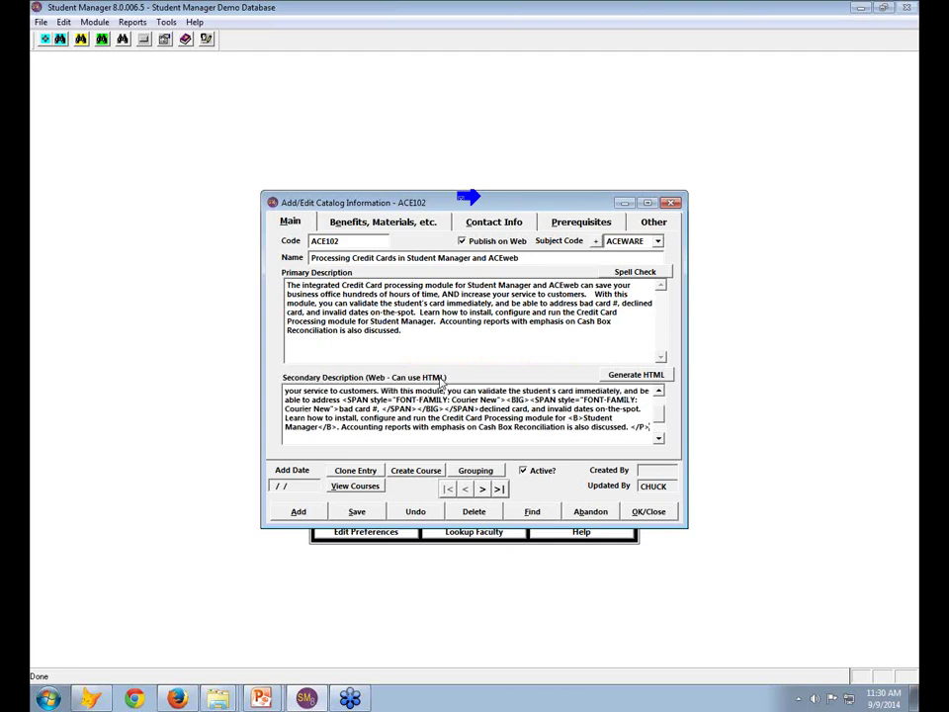
{"action": "scroll", "coordinate": [404, 409], "scroll_direction": "up", "scroll_amount": 3}
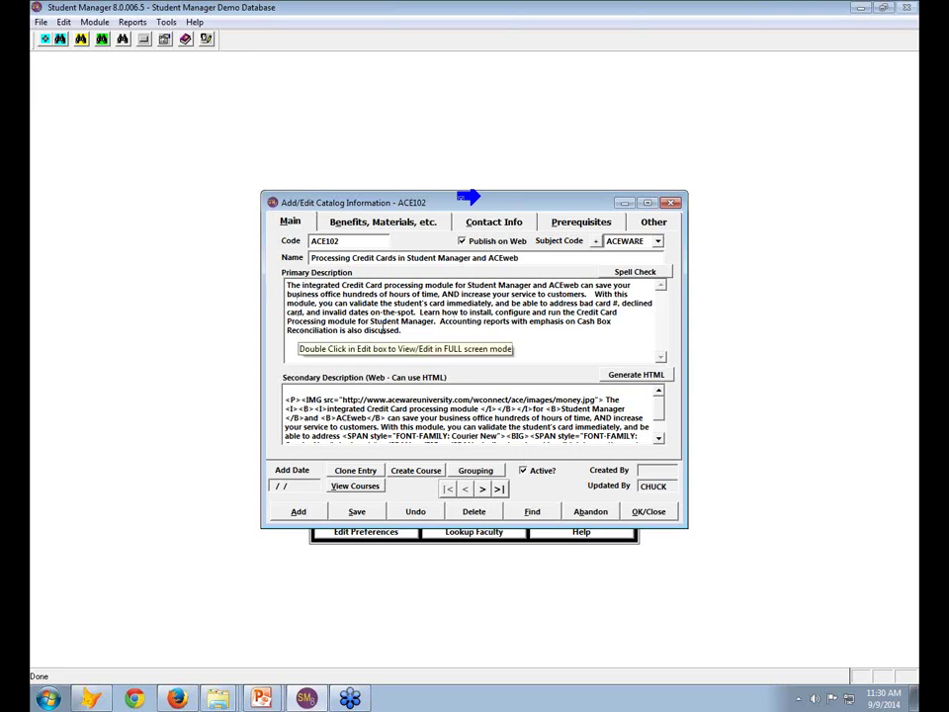
Color the word "module" red in the HTML editor and place the generated code as ACE102's secondary description
{"action": "left_click", "coordinate": [638, 376]}
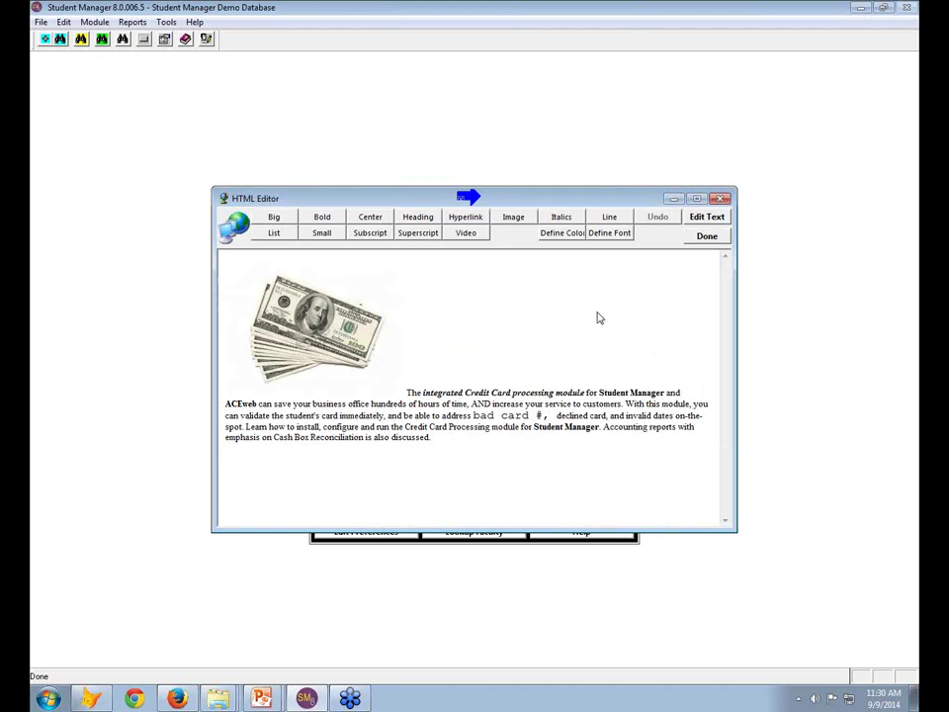
{"action": "left_click", "coordinate": [705, 219]}
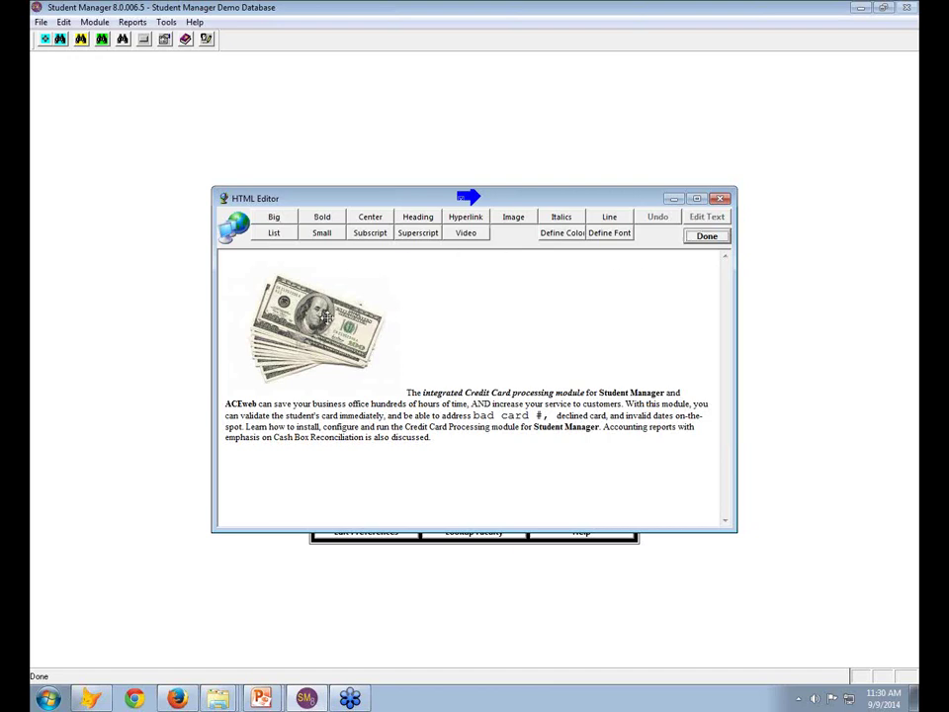
{"action": "left_click", "coordinate": [326, 315]}
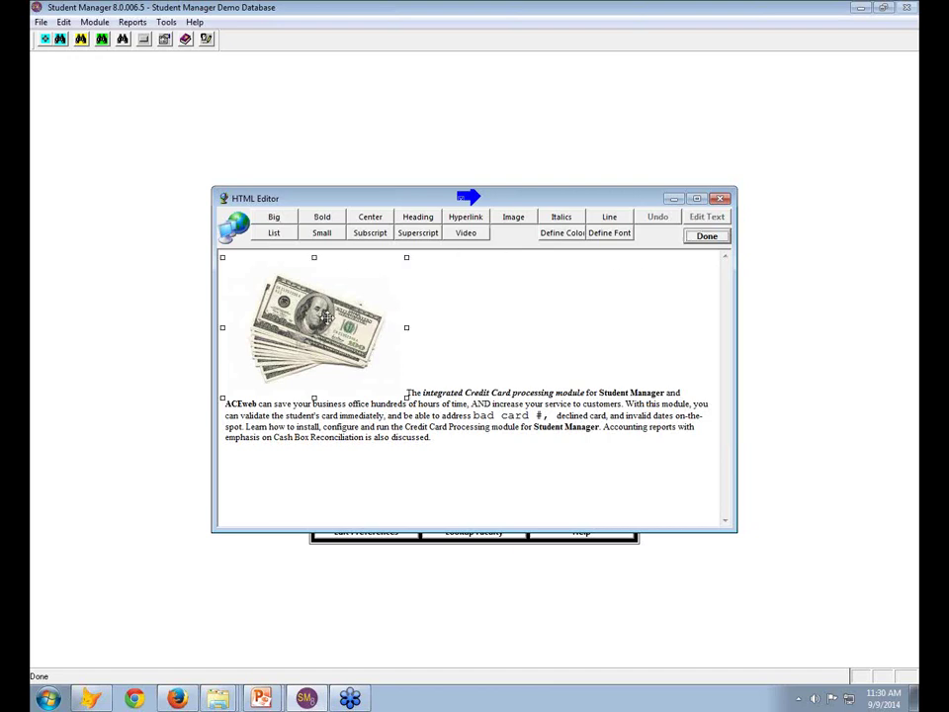
{"action": "left_click", "coordinate": [480, 406]}
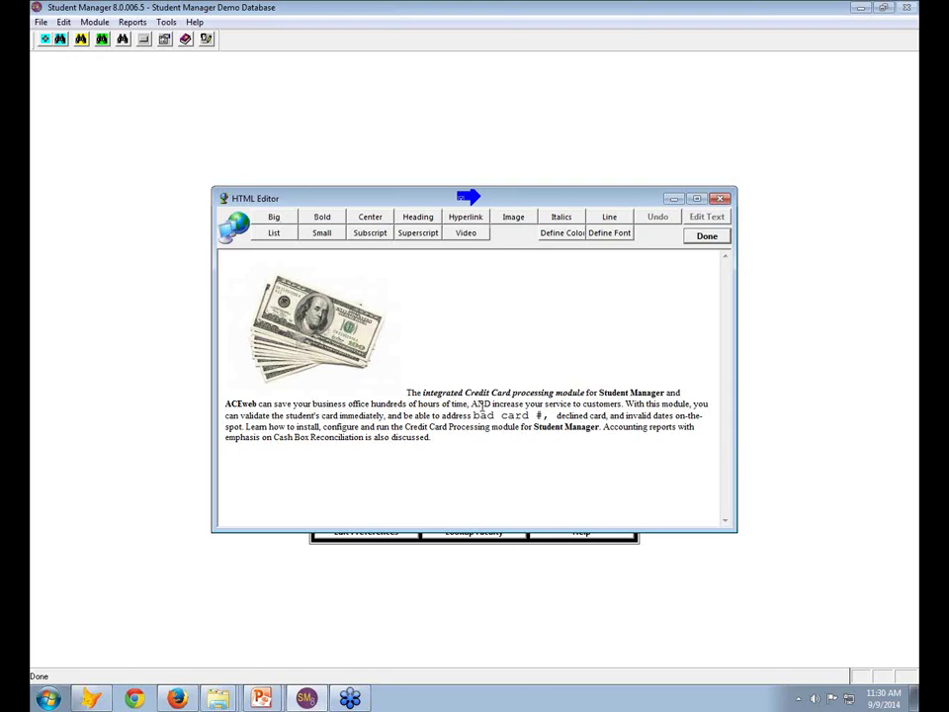
{"action": "double_click", "coordinate": [674, 403]}
{"action": "left_click", "coordinate": [560, 233]}
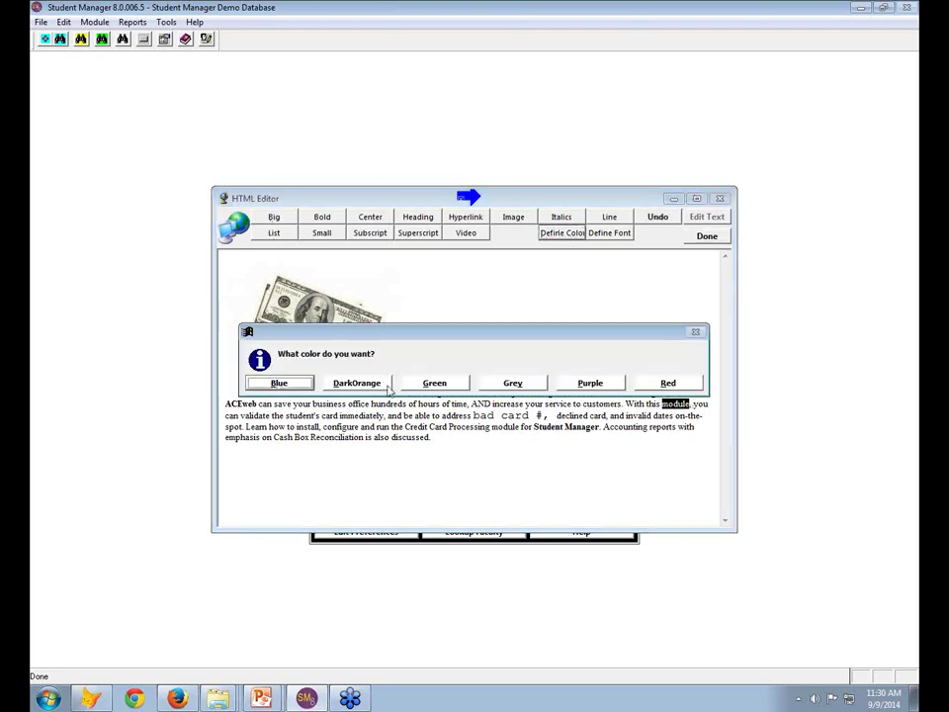
{"action": "left_click", "coordinate": [669, 385]}
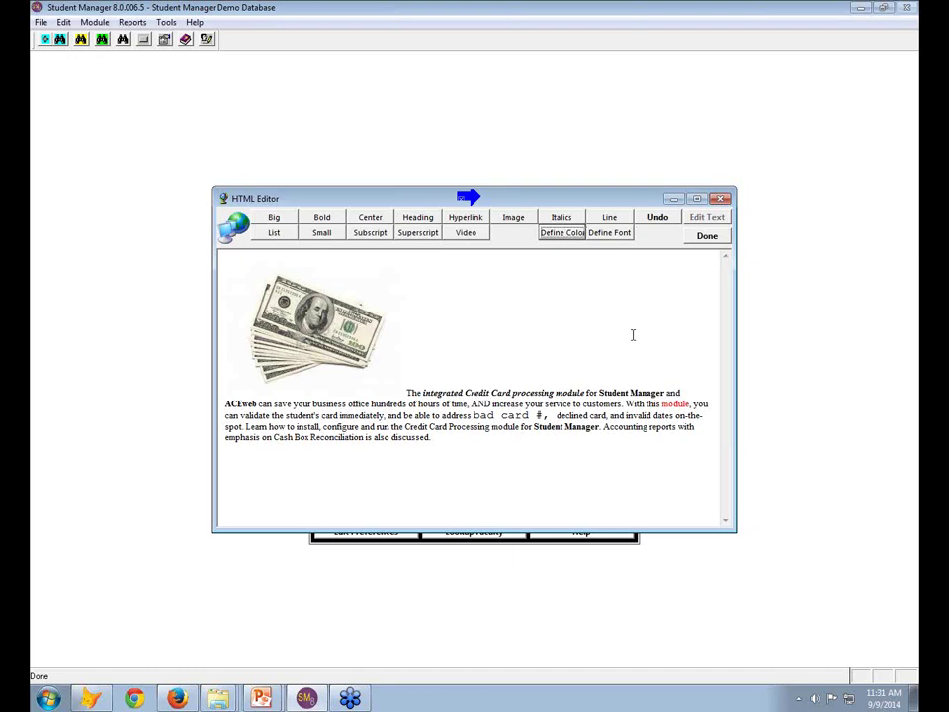
{"action": "left_click", "coordinate": [709, 238]}
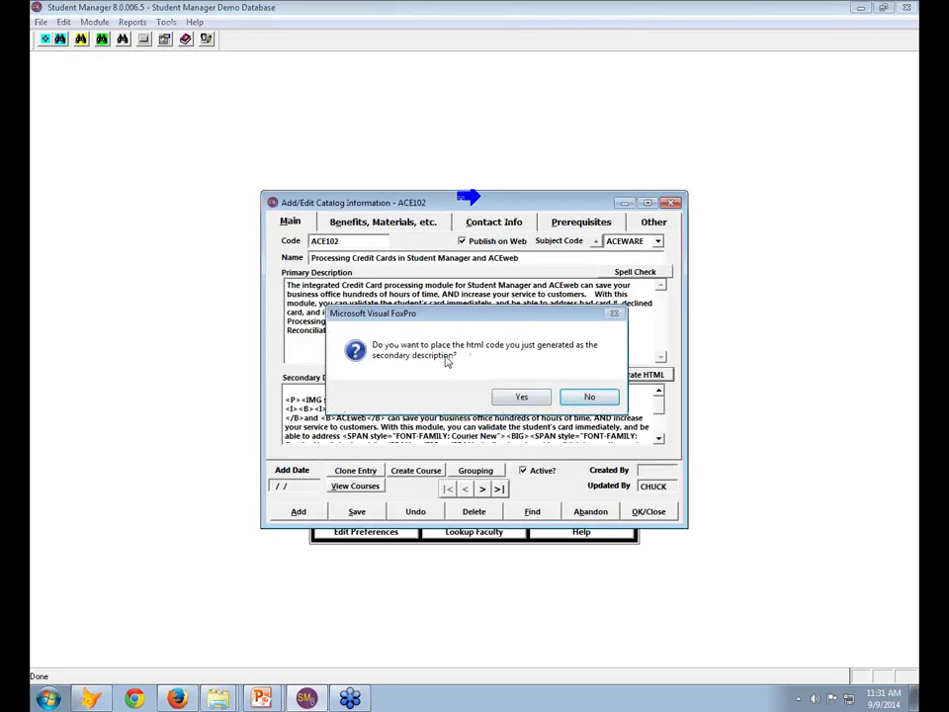
{"action": "left_click", "coordinate": [534, 399]}
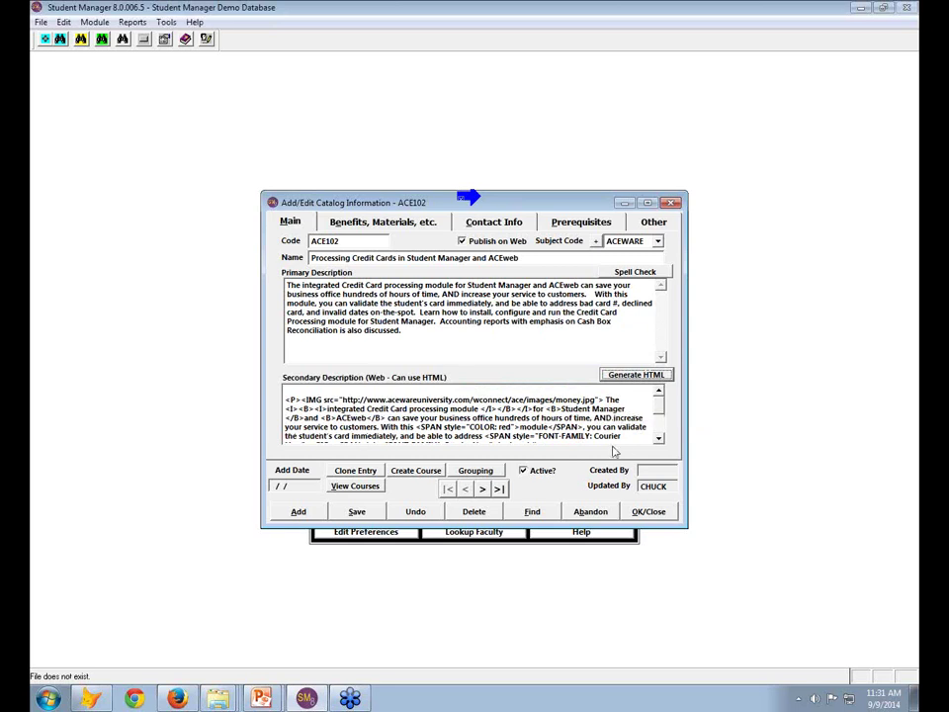
Examine the red color markup in ACE102's secondary description in the enlarged text window and close it
{"action": "double_click", "coordinate": [317, 421]}
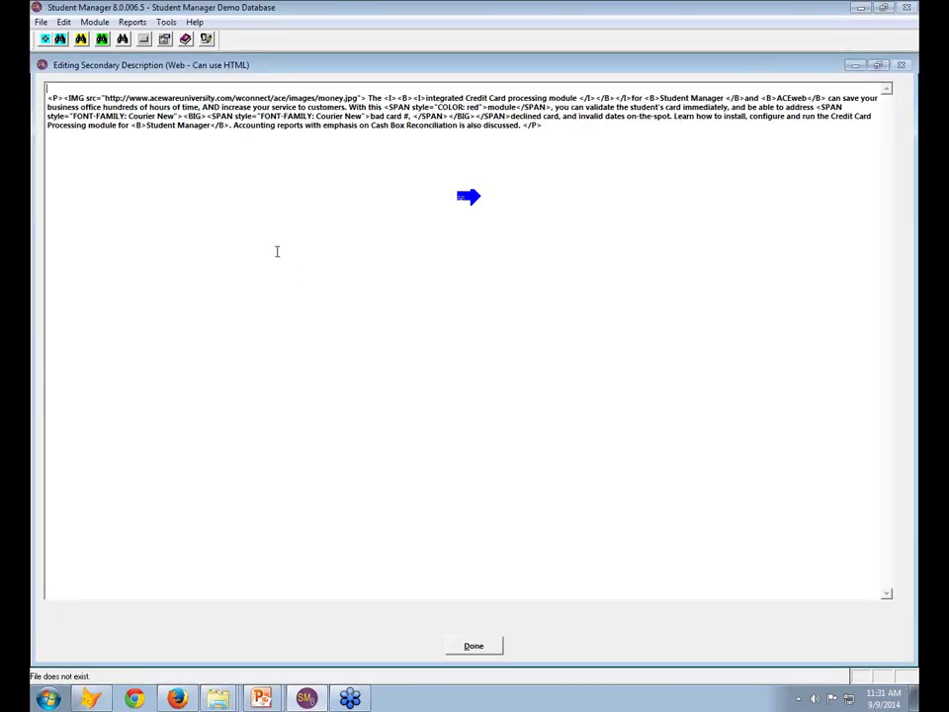
{"action": "key", "text": "ctrl+End"}
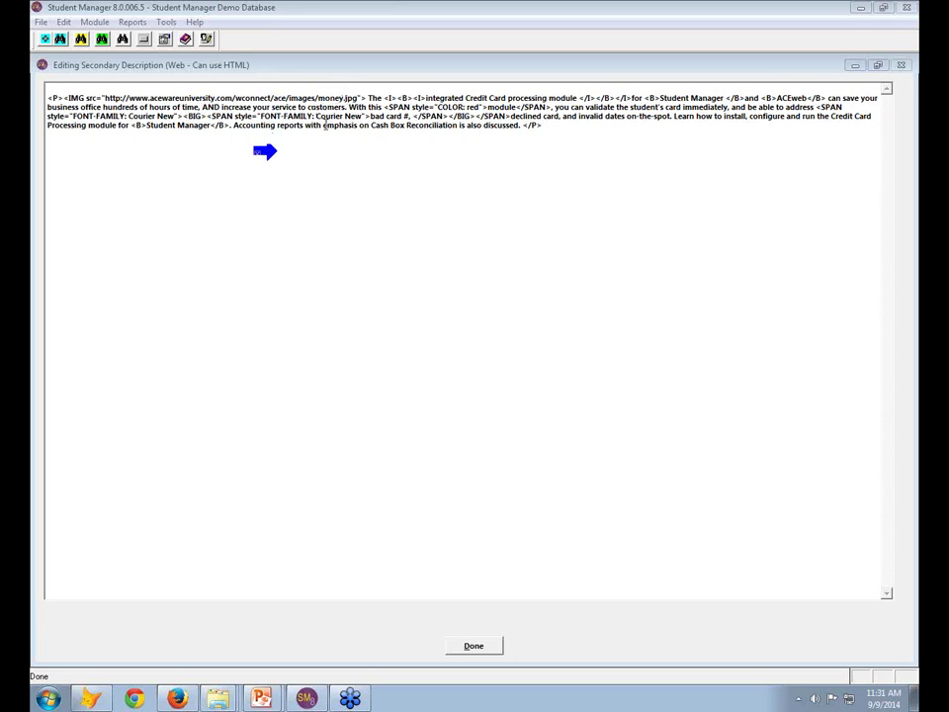
{"action": "left_click", "coordinate": [480, 648]}
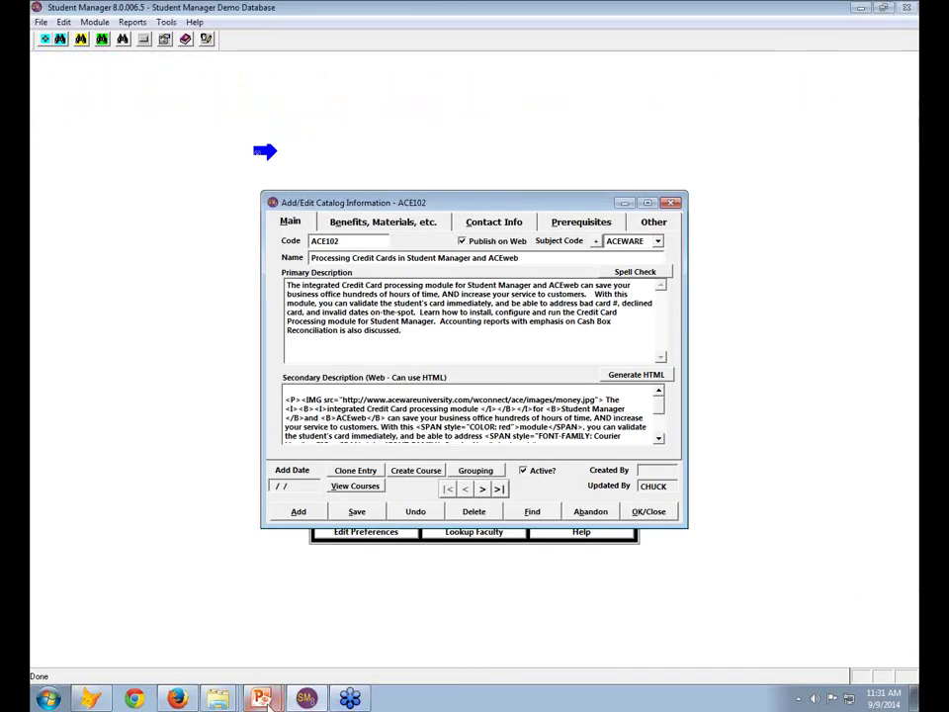
{"action": "mouse_move", "coordinate": [263, 698]}
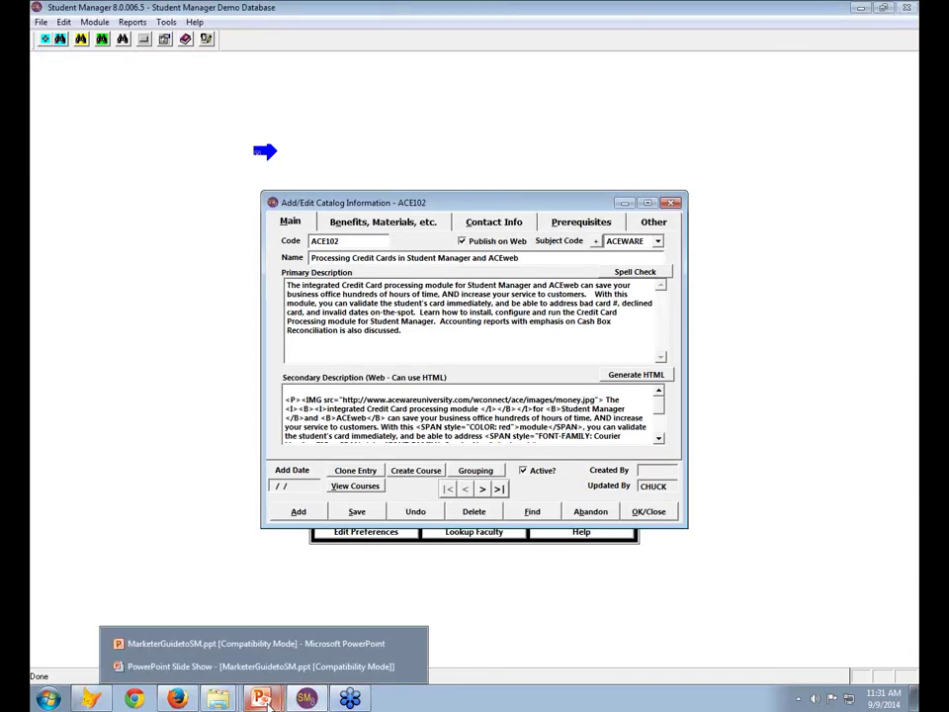
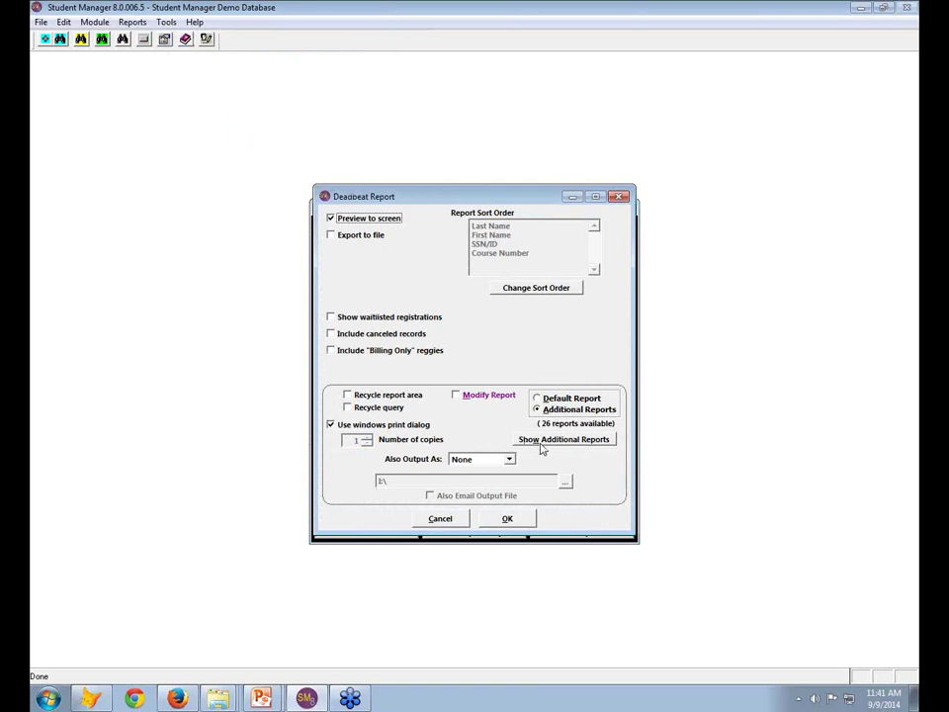
Review the list of additional reports available for the Deadbeat Report and return to the report setup
{"action": "left_click", "coordinate": [564, 439]}
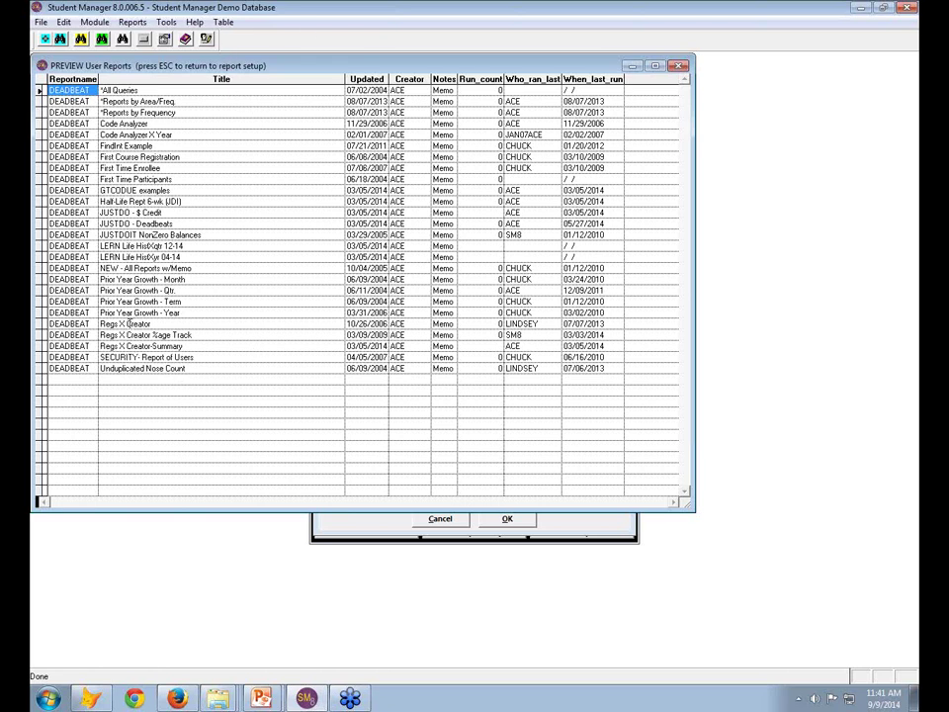
{"action": "left_click_drag", "start_coordinate": [299, 67], "coordinate": [412, 74]}
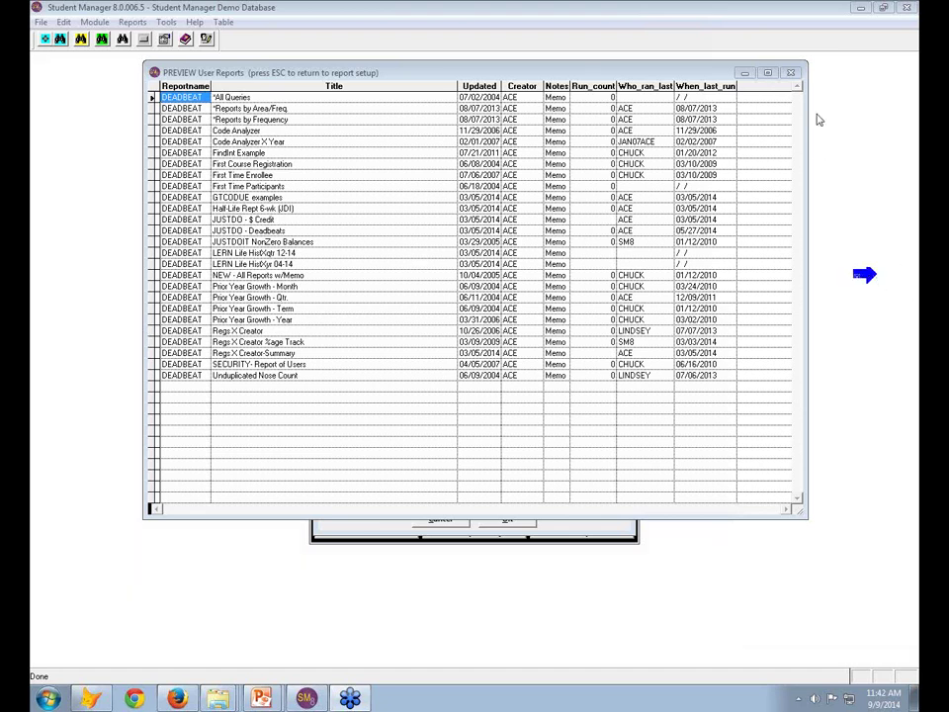
{"action": "left_click", "coordinate": [794, 76]}
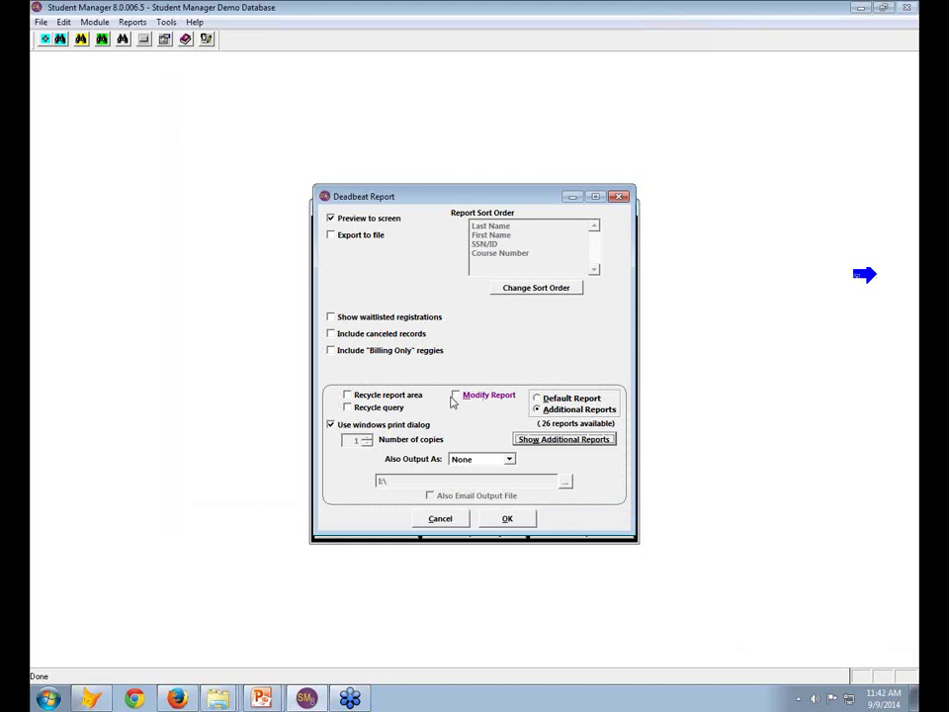
Query the additional Deadbeat reports with Course Number Begins With, using 13 as the comparison value
{"action": "left_click", "coordinate": [508, 519]}
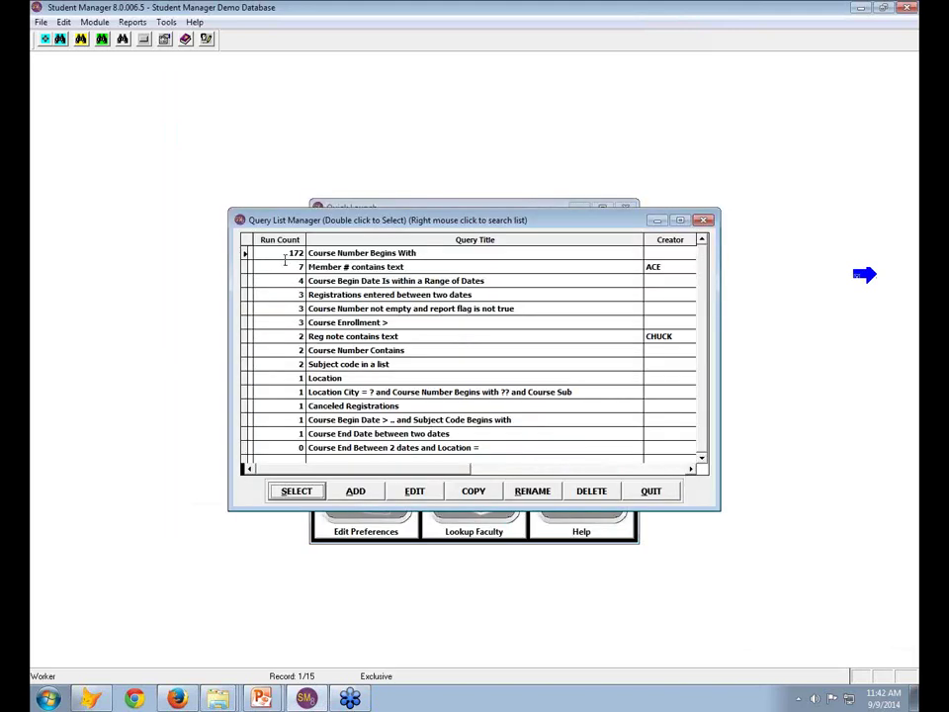
{"action": "left_click", "coordinate": [315, 493]}
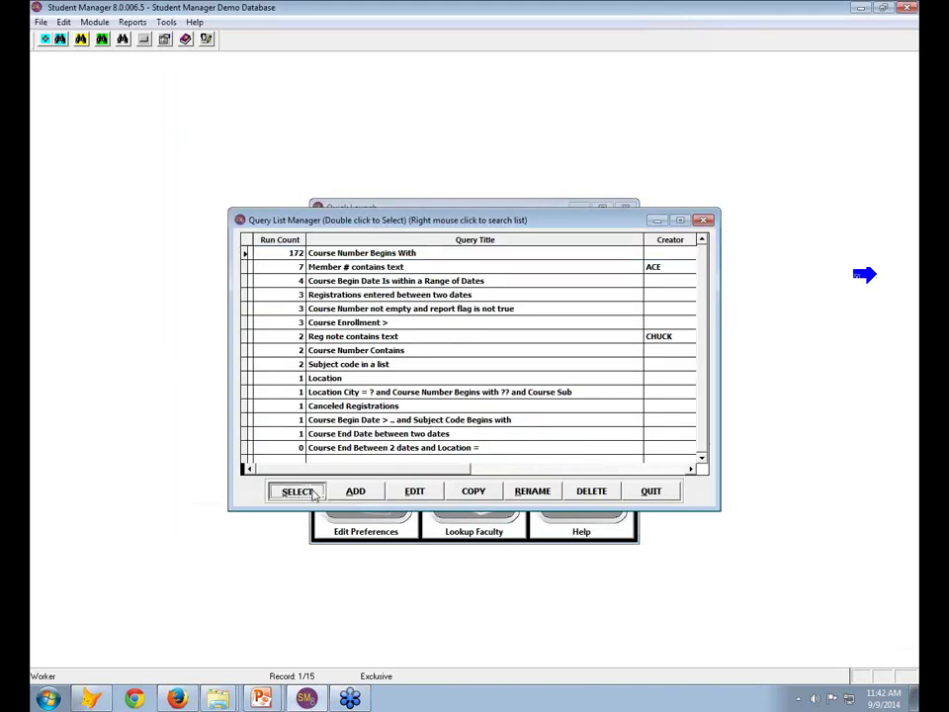
{"action": "type", "text": "11"}
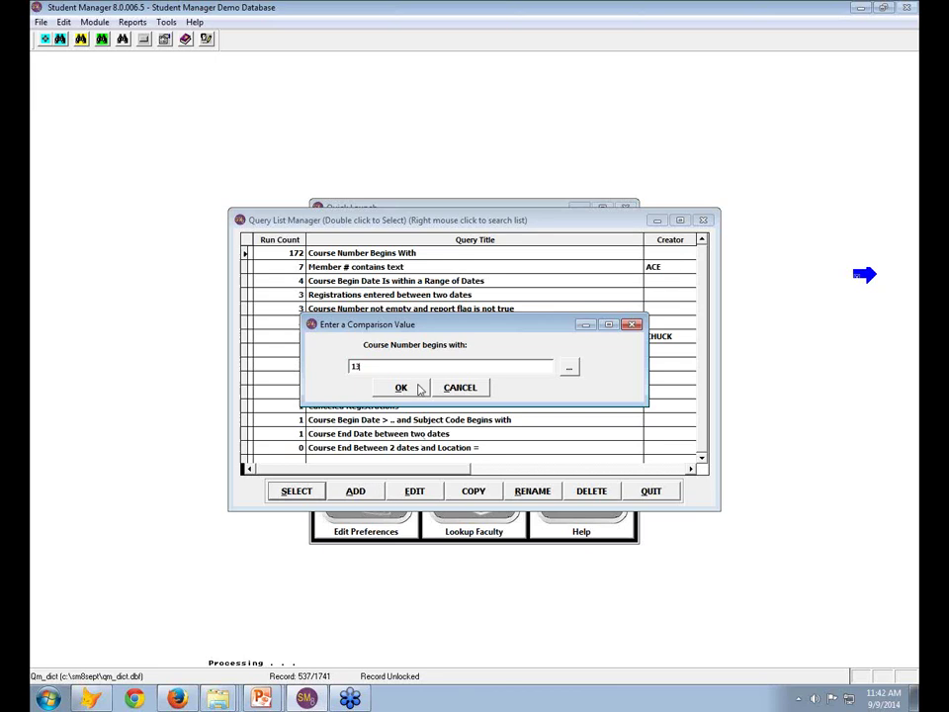
{"action": "left_click", "coordinate": [418, 387]}
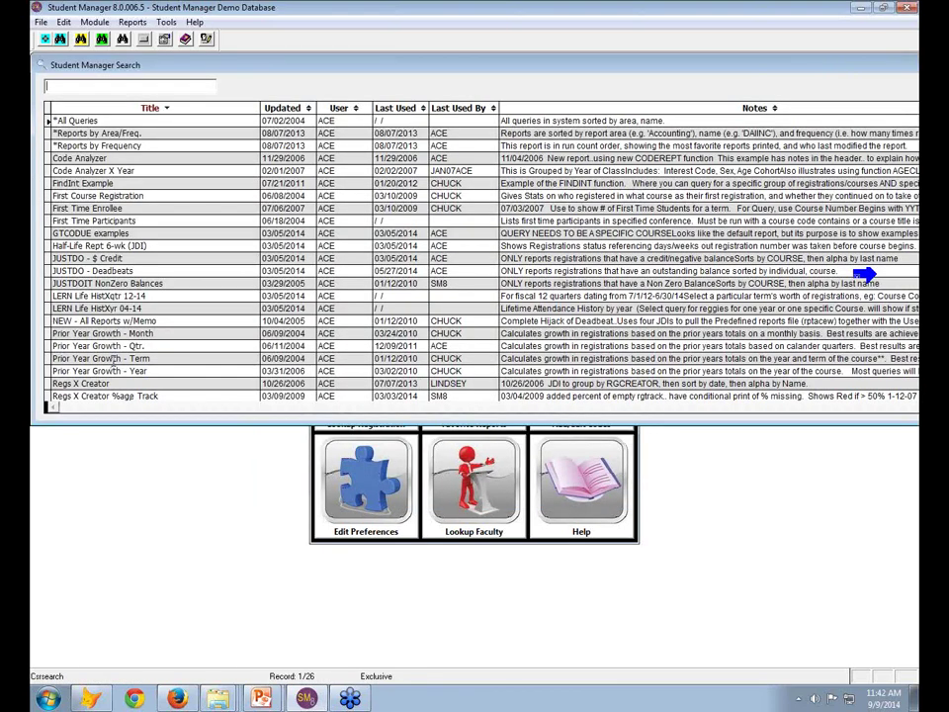
Run the additional Deadbeat report Regs X Creator %age Track, review its preview and close it
{"action": "type", "text": "t"}
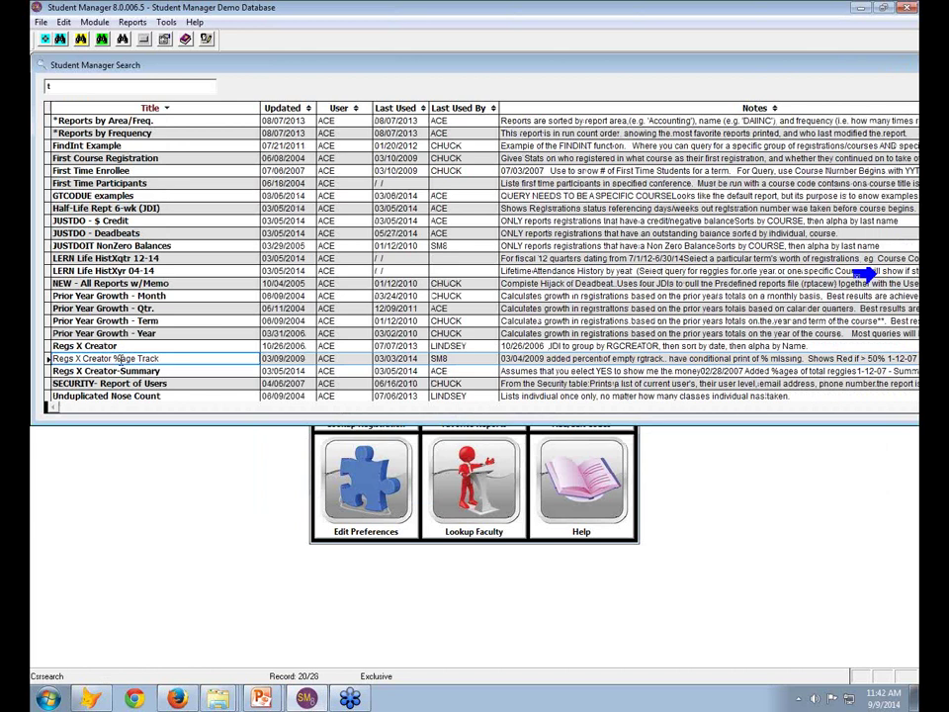
{"action": "double_click", "coordinate": [176, 356]}
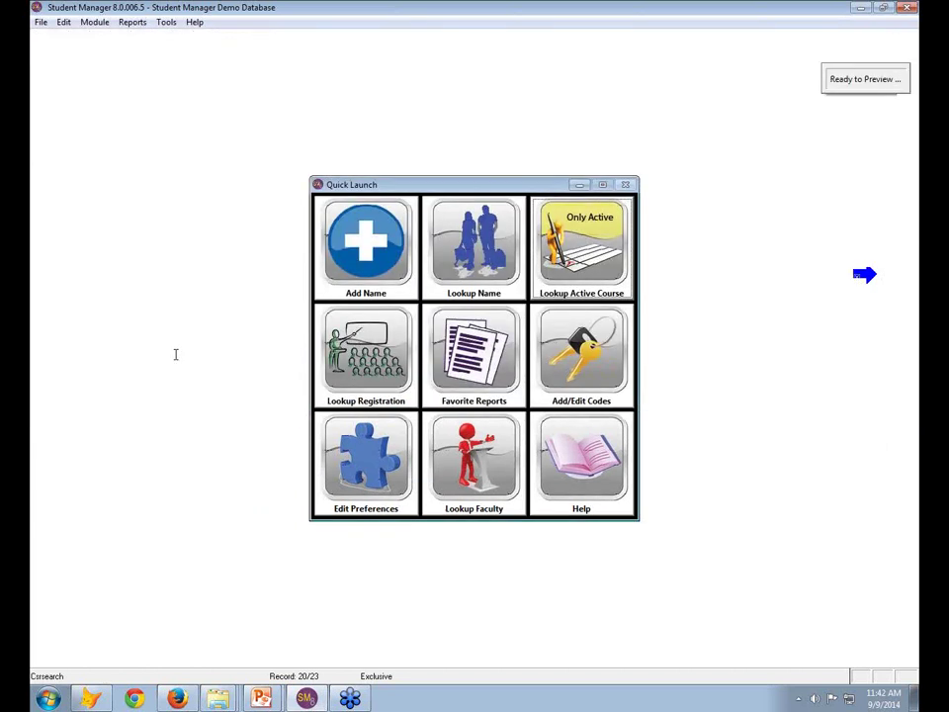
{"action": "left_click", "coordinate": [685, 382]}
{"action": "double_click", "coordinate": [693, 377]}
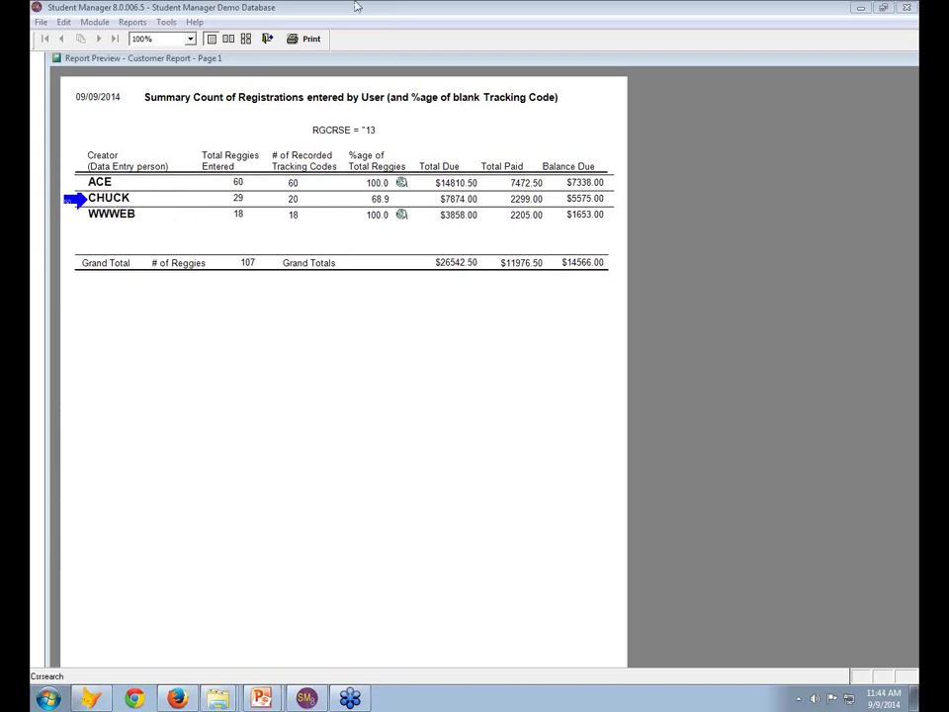
{"action": "left_click", "coordinate": [267, 39]}
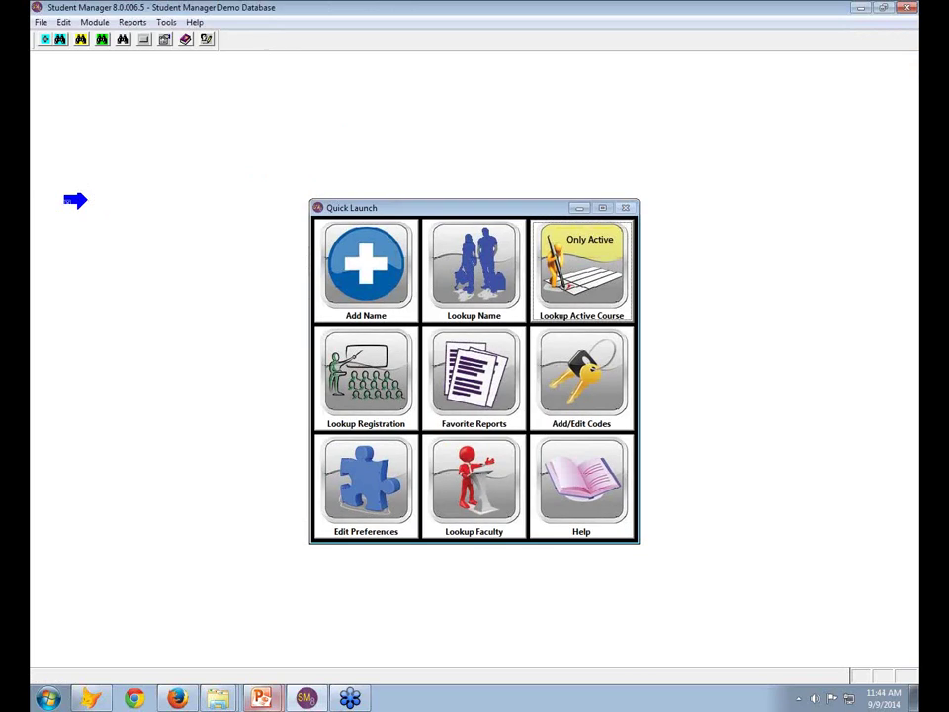
Advance the PowerPoint slide show to the In the Mailing Labels Area slide and return to Student Manager
{"action": "left_click", "coordinate": [273, 673]}
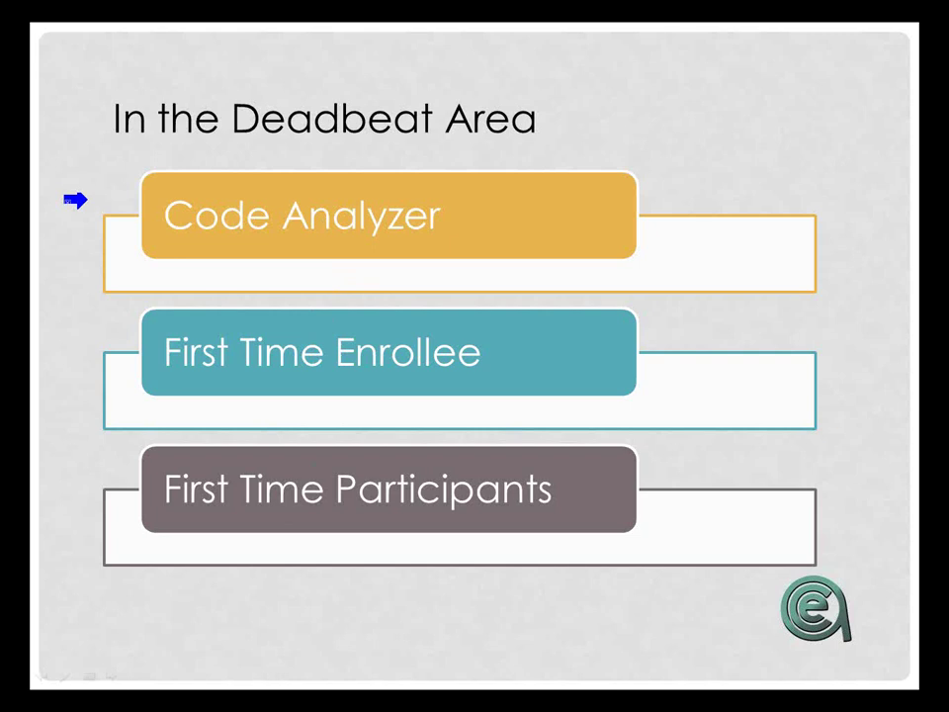
{"action": "left_click", "coordinate": [112, 678]}
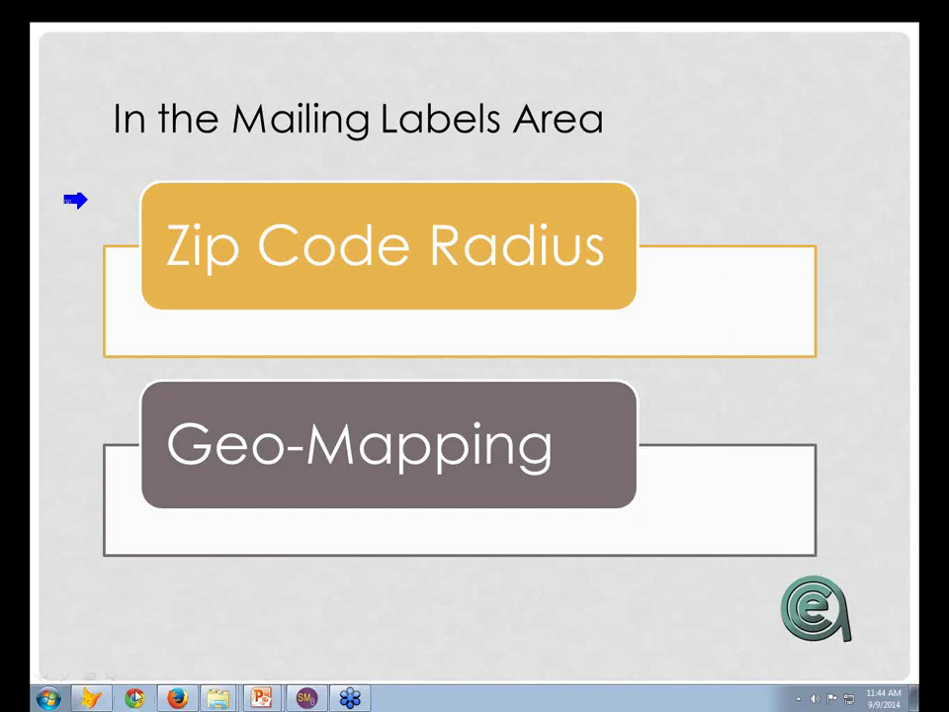
{"action": "left_click", "coordinate": [317, 701]}
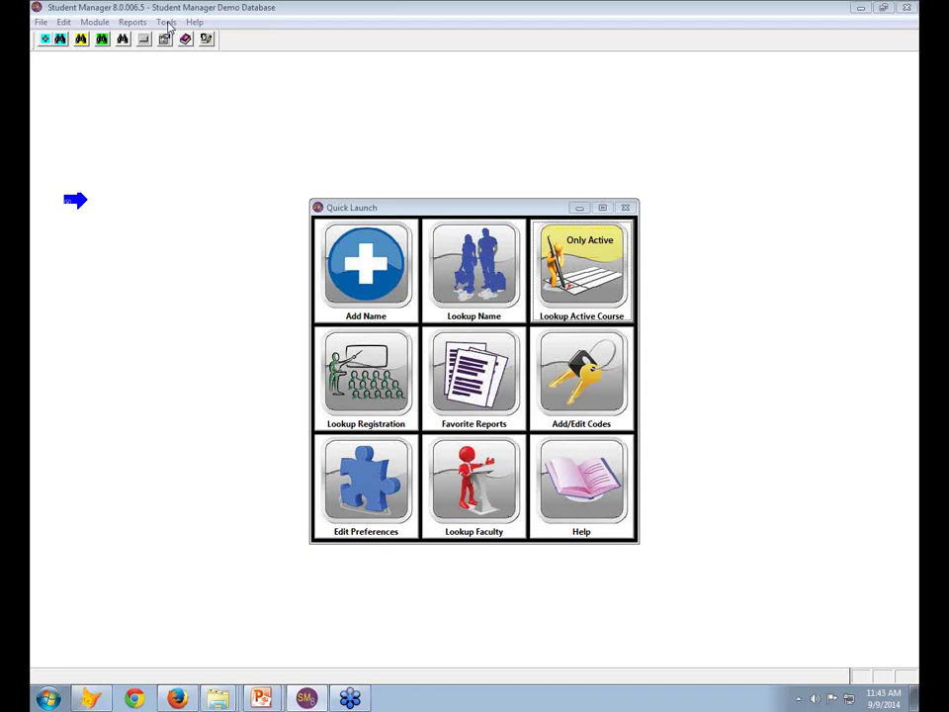
Open the demographics Mailing Labels report and continue to its queries with Additional Reports selected
{"action": "left_click", "coordinate": [166, 23]}
{"action": "mouse_move", "coordinate": [168, 45]}
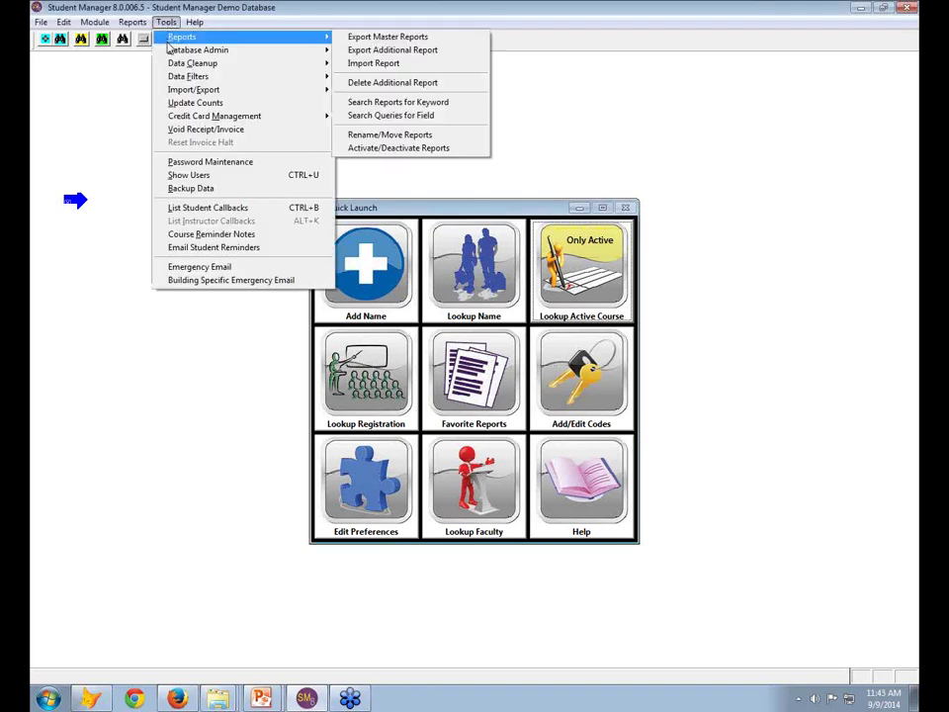
{"action": "mouse_move", "coordinate": [132, 22]}
{"action": "mouse_move", "coordinate": [123, 50]}
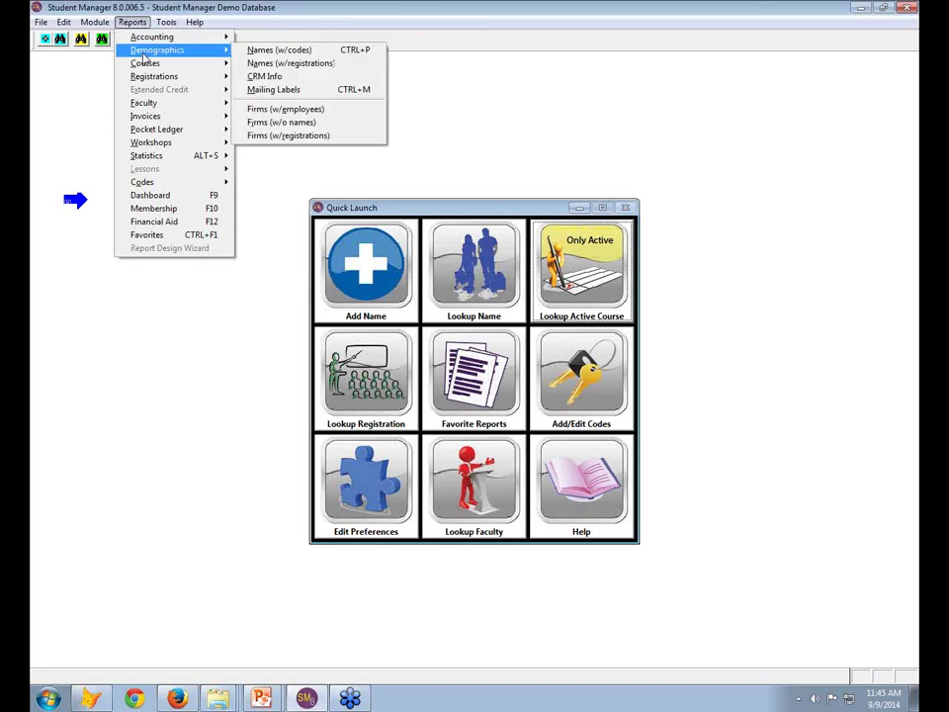
{"action": "left_click", "coordinate": [271, 91]}
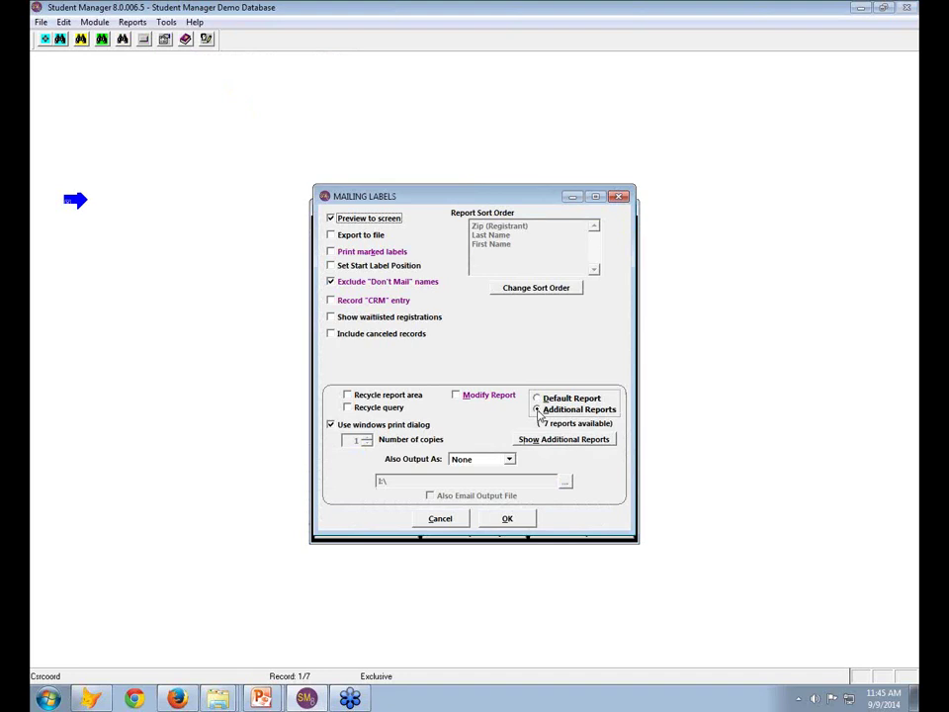
{"action": "left_click", "coordinate": [512, 516]}
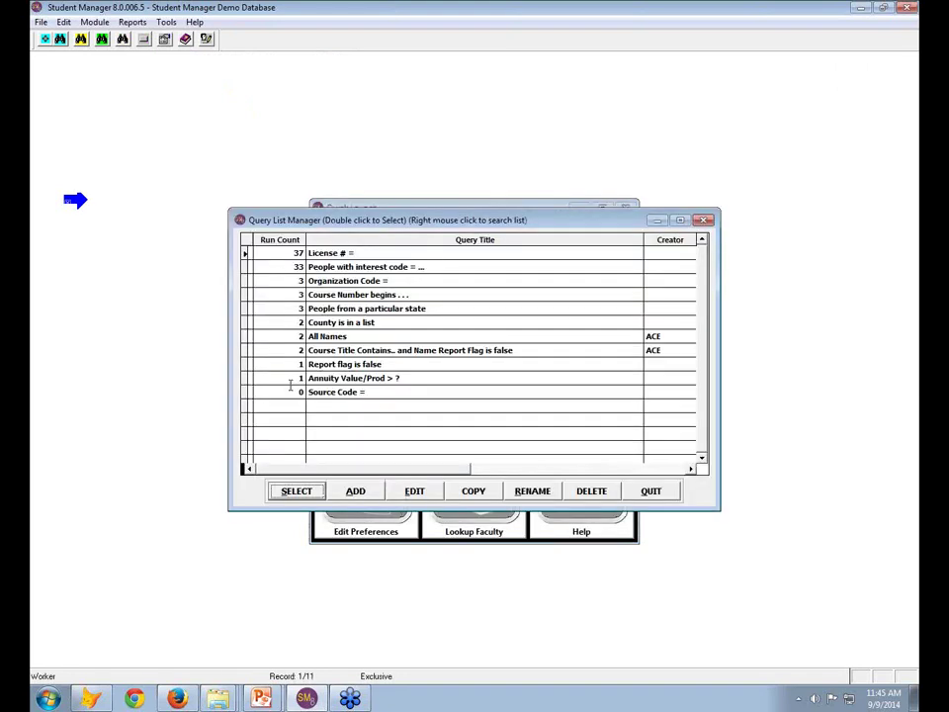
Query the mailing labels for people with an interest code, using ACE as the comparison value
{"action": "left_click", "coordinate": [292, 267]}
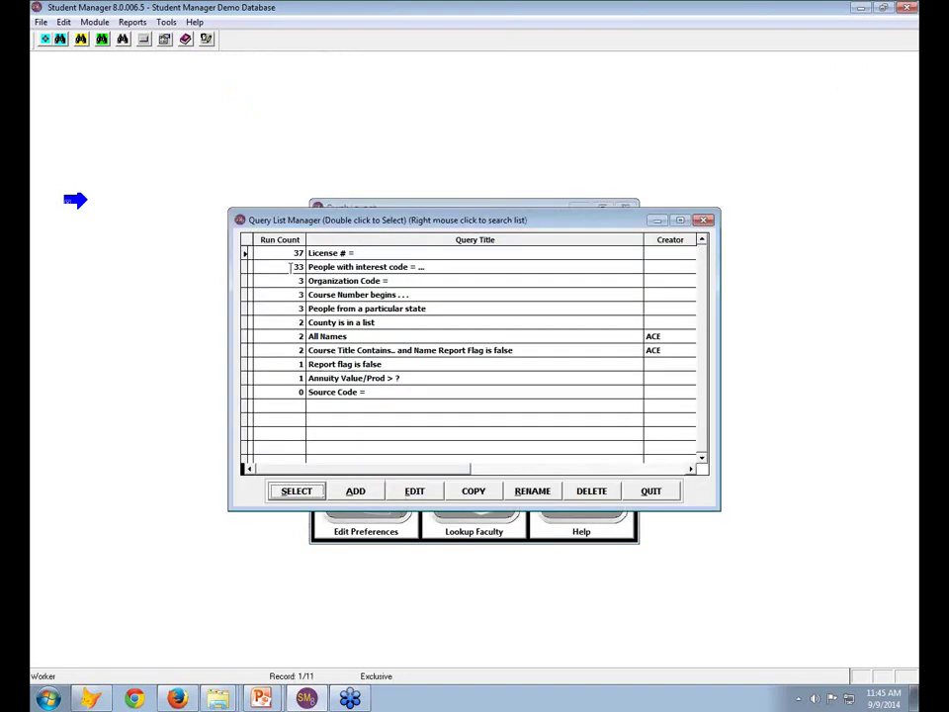
{"action": "left_click", "coordinate": [297, 492]}
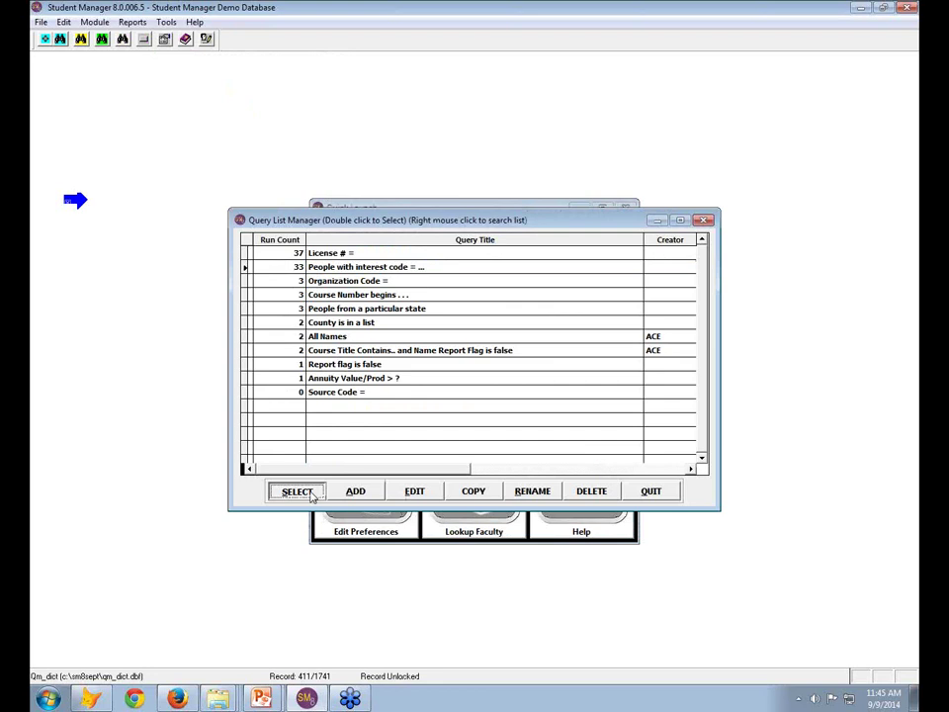
{"action": "type", "text": "ACE"}
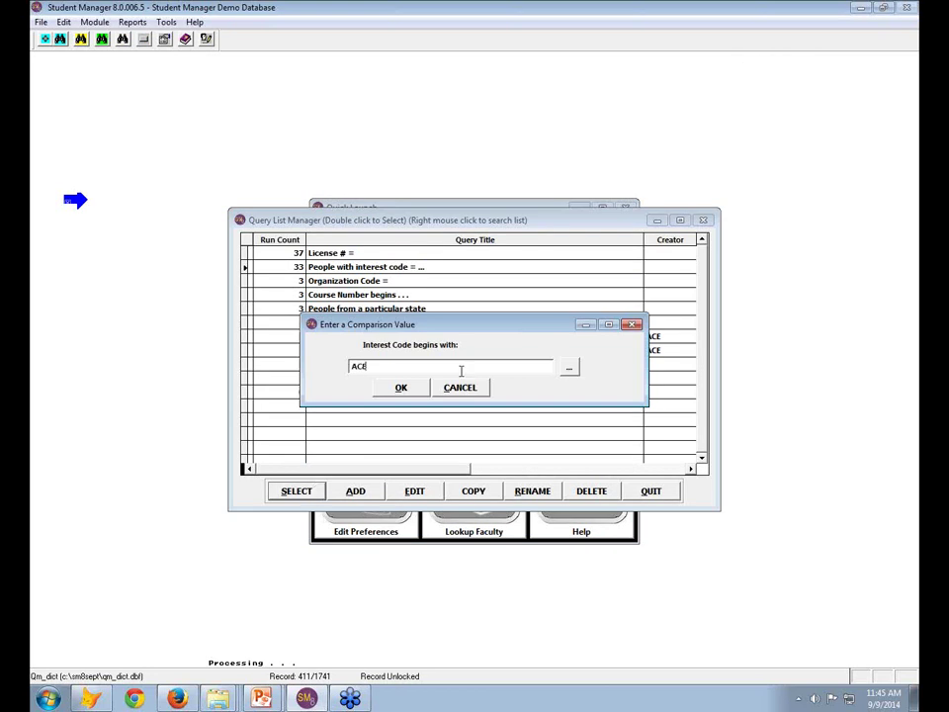
{"action": "left_click", "coordinate": [412, 392]}
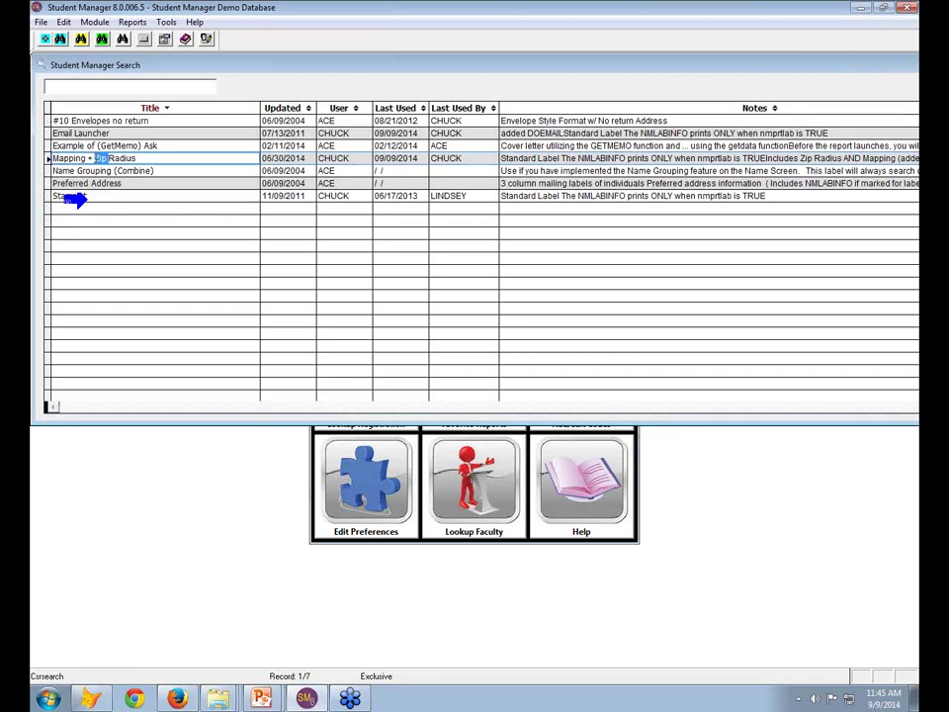
Run the Mapping + Zip Radius labels for zip code 66503 with a radius of 100, and close the label preview
{"action": "double_click", "coordinate": [98, 159]}
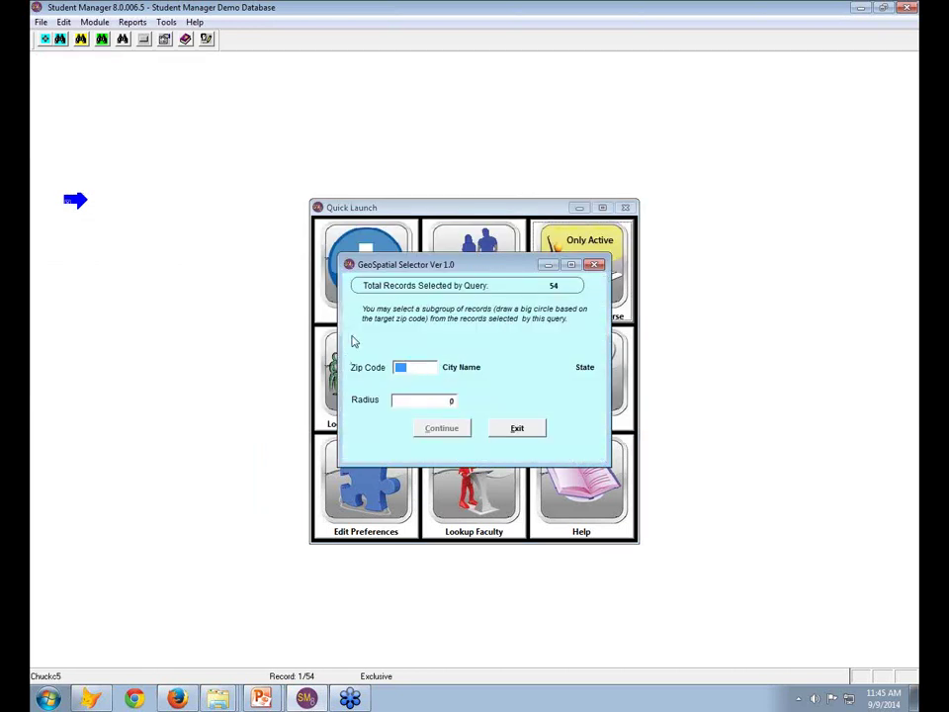
{"action": "type", "text": "66503"}
{"action": "key", "text": "Tab"}
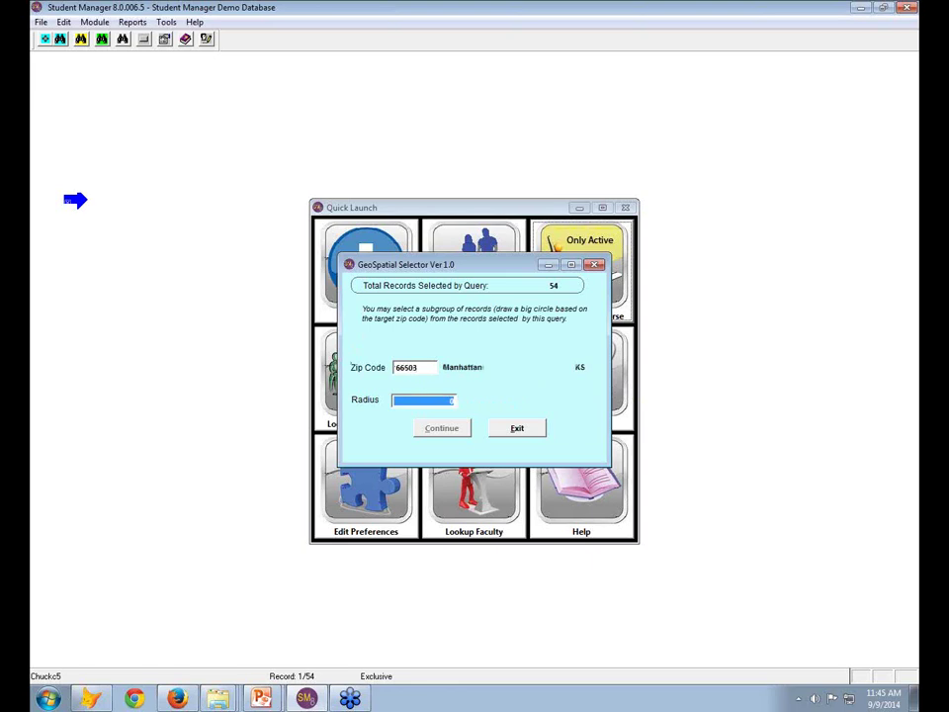
{"action": "type", "text": "100"}
{"action": "key", "text": "Tab"}
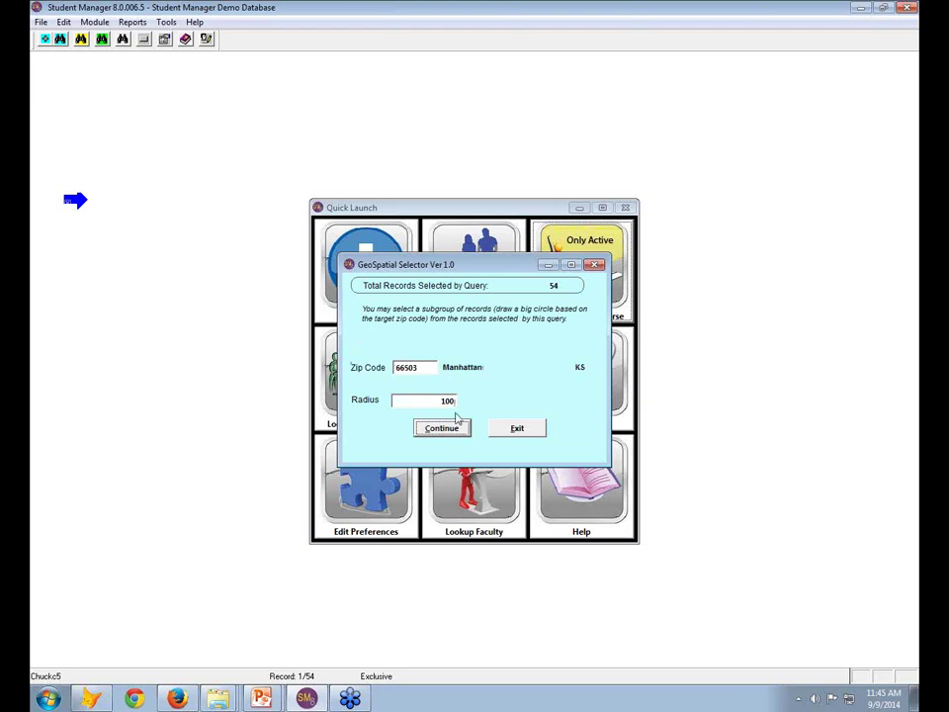
{"action": "left_click", "coordinate": [443, 429]}
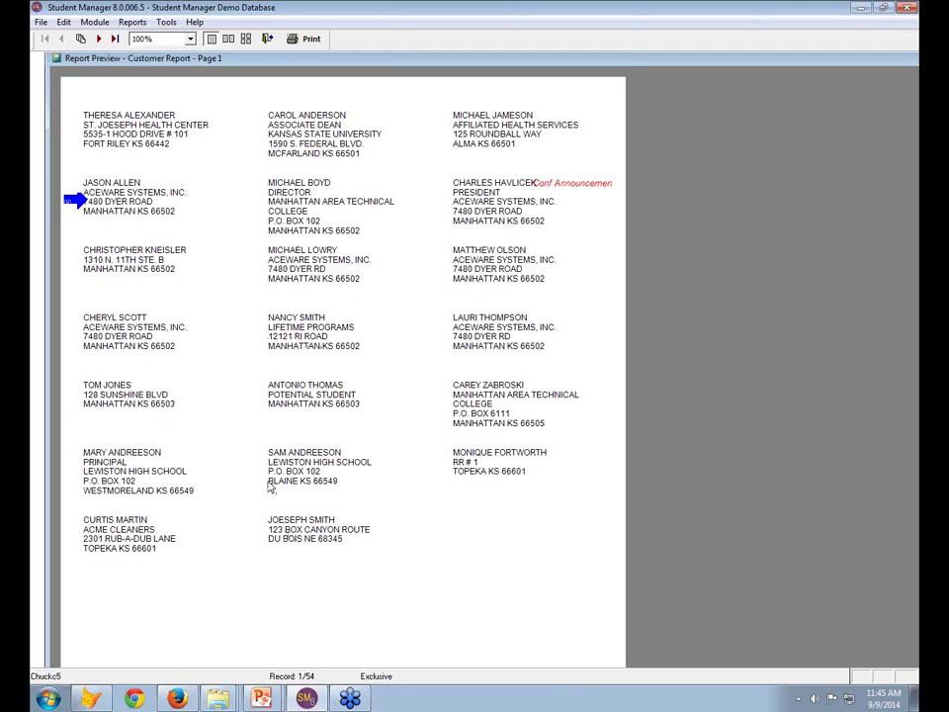
{"action": "left_click", "coordinate": [267, 40]}
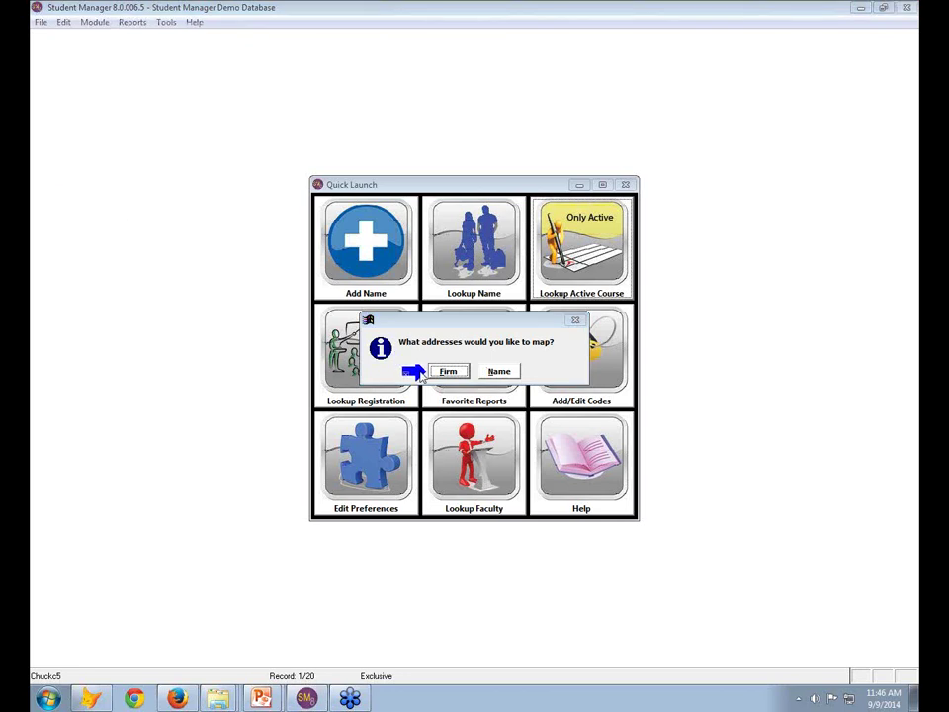
Map the selected records by name address and create their pushpins on the map
{"action": "left_click", "coordinate": [502, 372]}
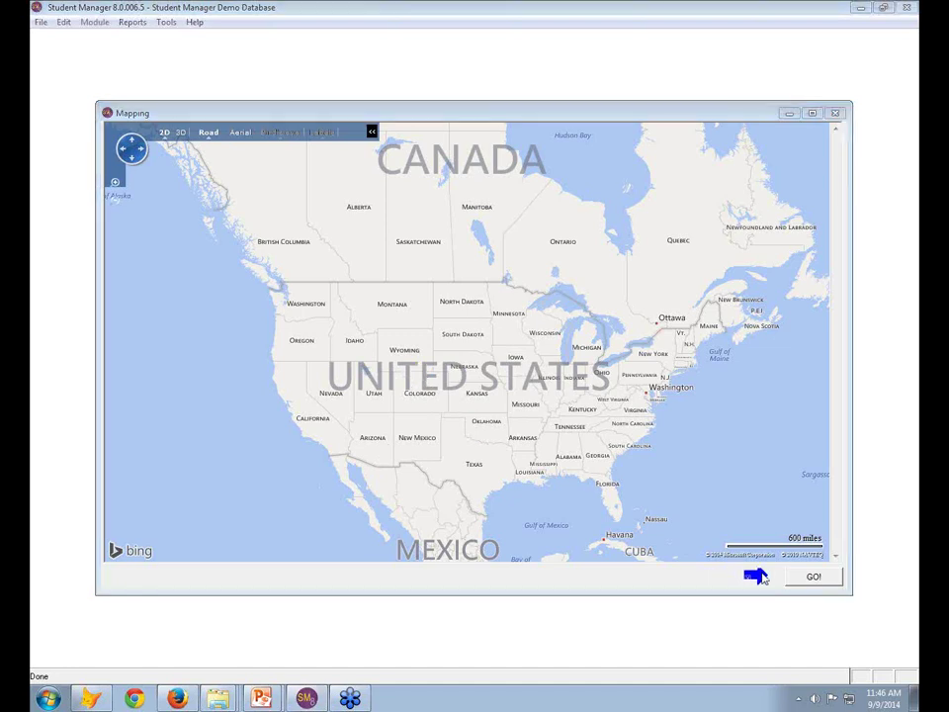
{"action": "left_click", "coordinate": [824, 582]}
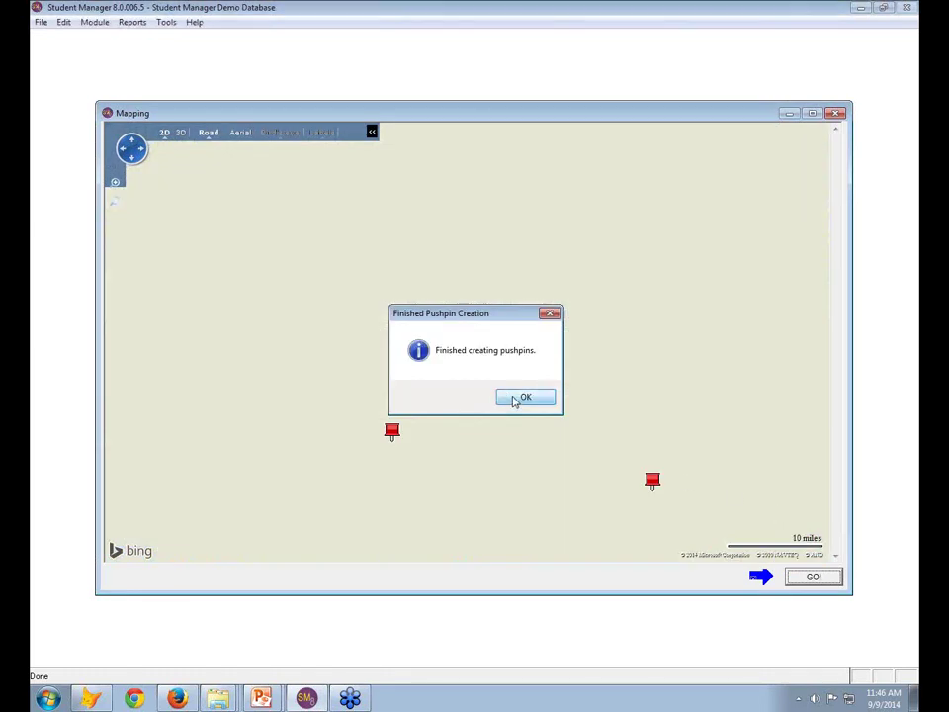
{"action": "left_click", "coordinate": [515, 397]}
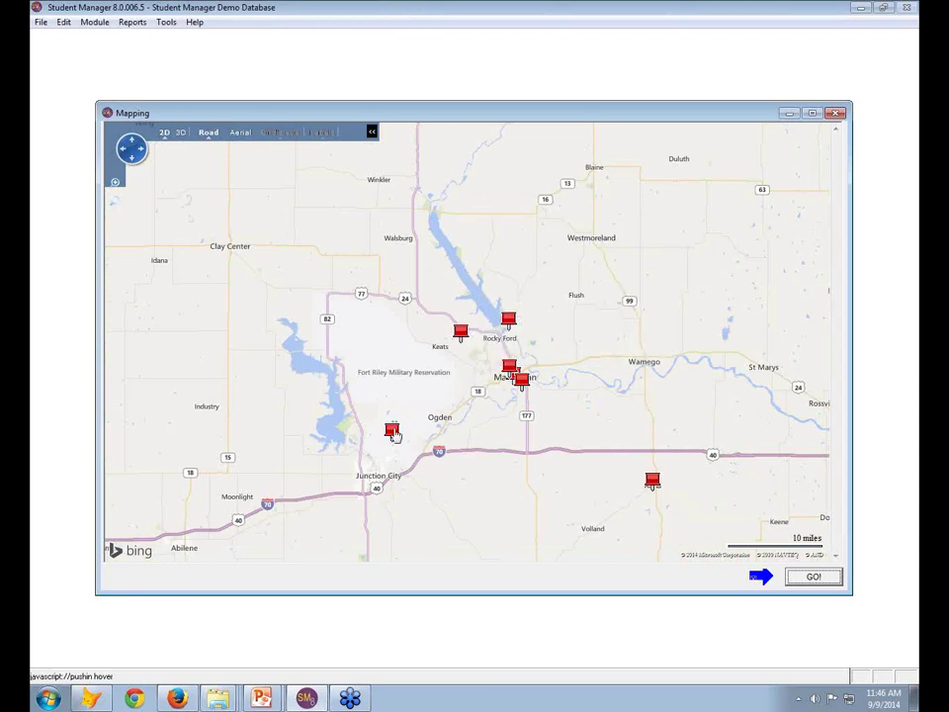
Examine the pushpins around Manhattan and farther north, replot the addresses and close the map
{"action": "mouse_move", "coordinate": [394, 436]}
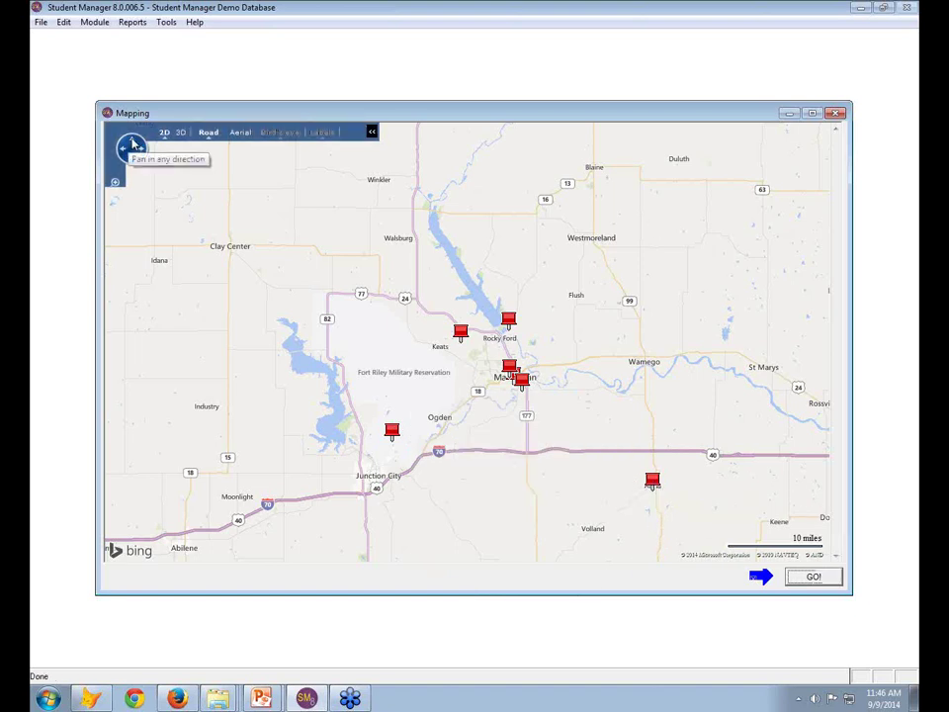
{"action": "left_click_drag", "start_coordinate": [132, 144], "coordinate": [133, 144]}
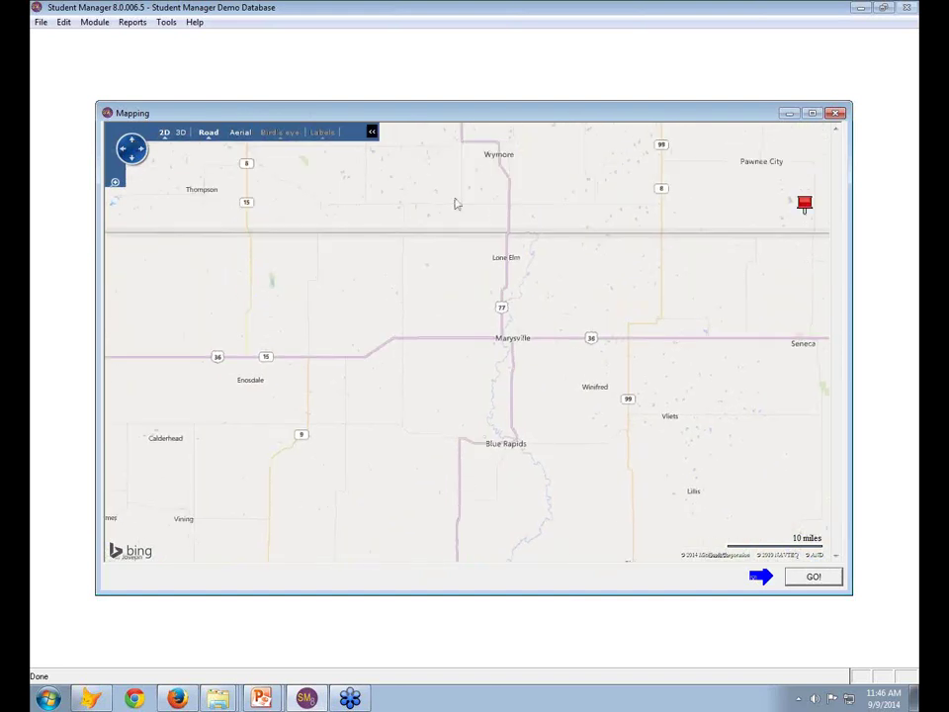
{"action": "mouse_move", "coordinate": [806, 209]}
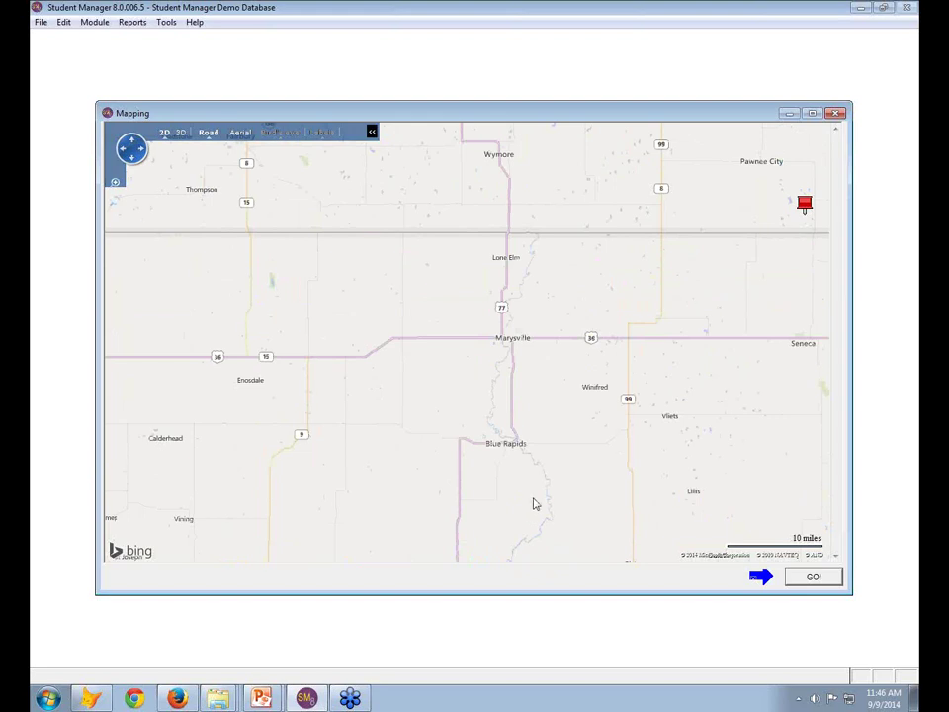
{"action": "left_click", "coordinate": [822, 581]}
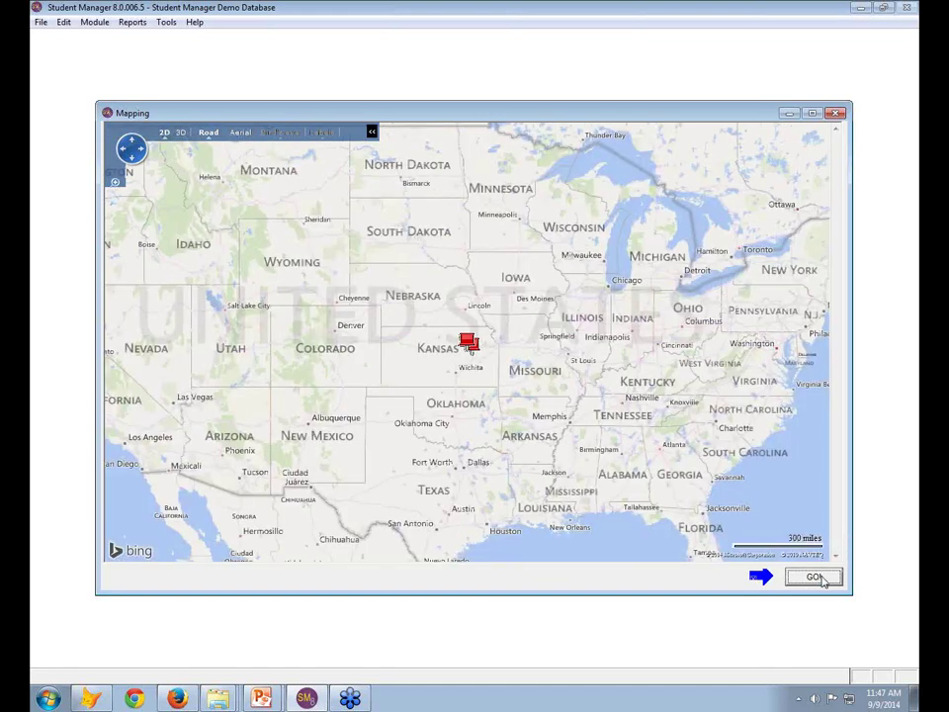
{"action": "left_click", "coordinate": [838, 113]}
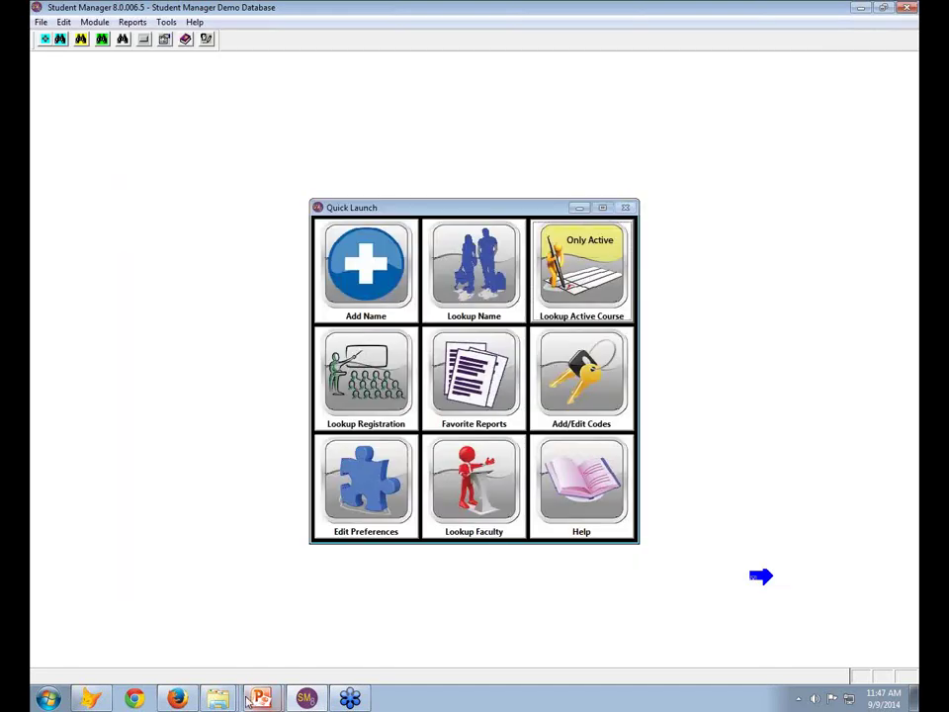
Switch to the PowerPoint slide show and advance to the slide about the archived Mapping and Zip Radius webinar
{"action": "mouse_move", "coordinate": [252, 698]}
{"action": "left_click", "coordinate": [265, 668]}
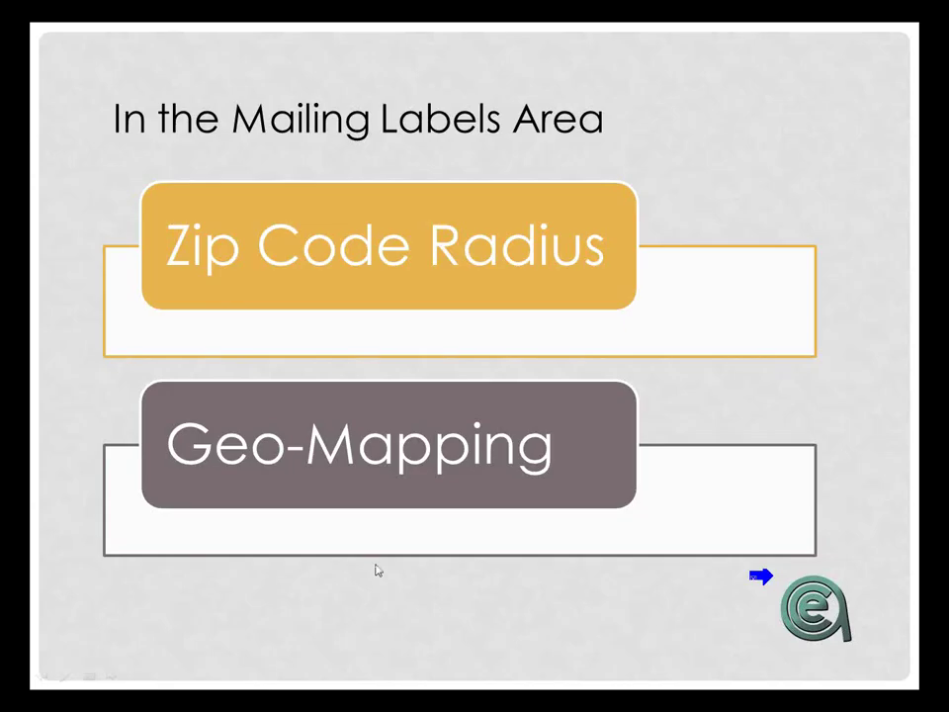
{"action": "left_click", "coordinate": [376, 571]}
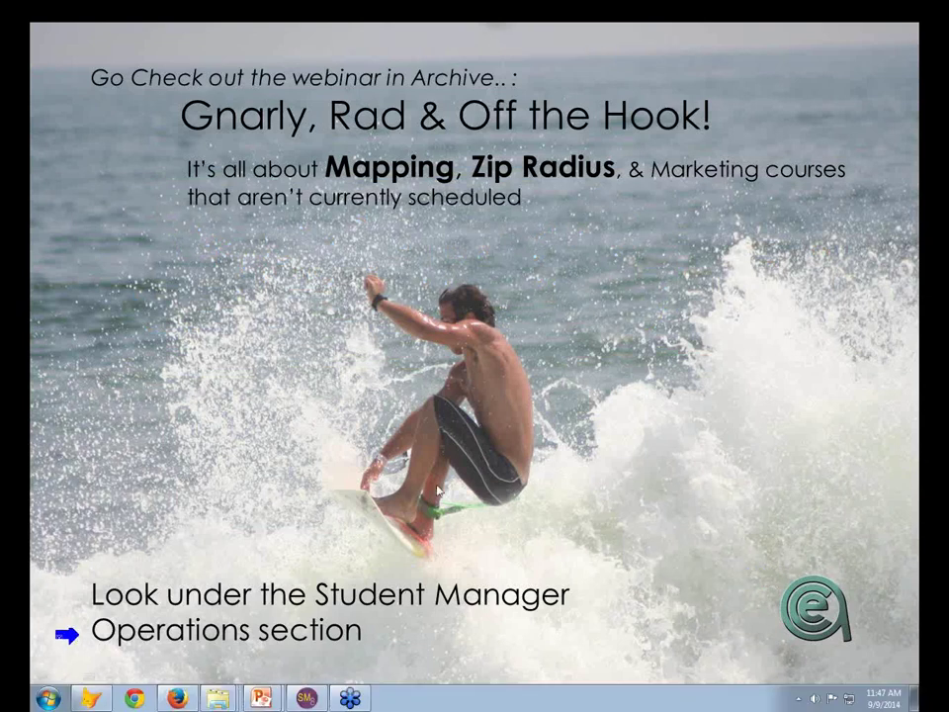
Switch to Firefox and open the Webinar Archive from the support section of the ACEware Systems website
{"action": "left_click", "coordinate": [178, 700]}
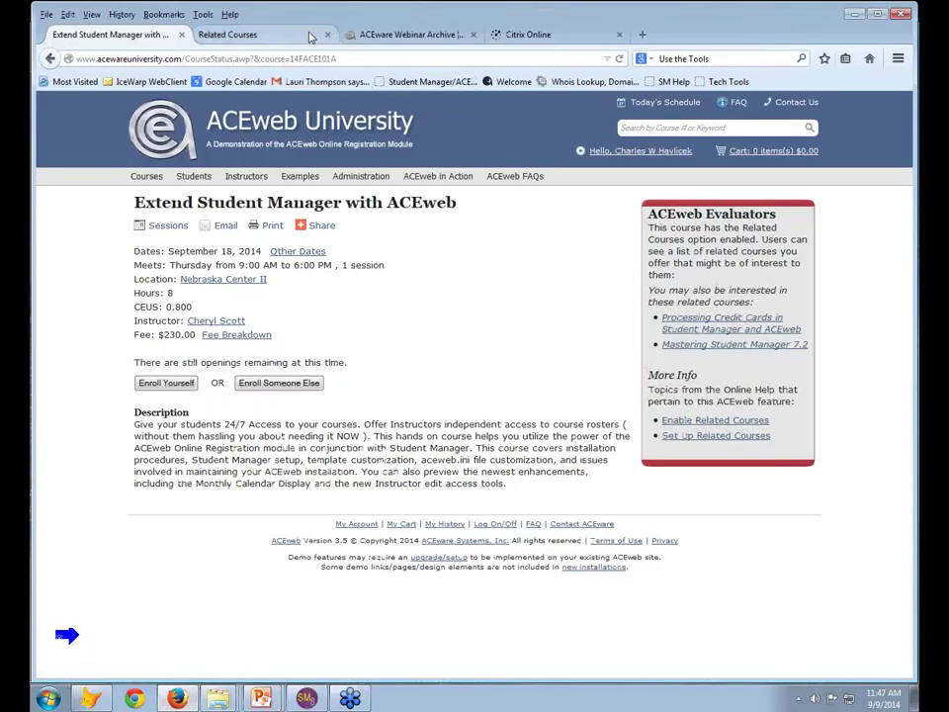
{"action": "left_click", "coordinate": [393, 37]}
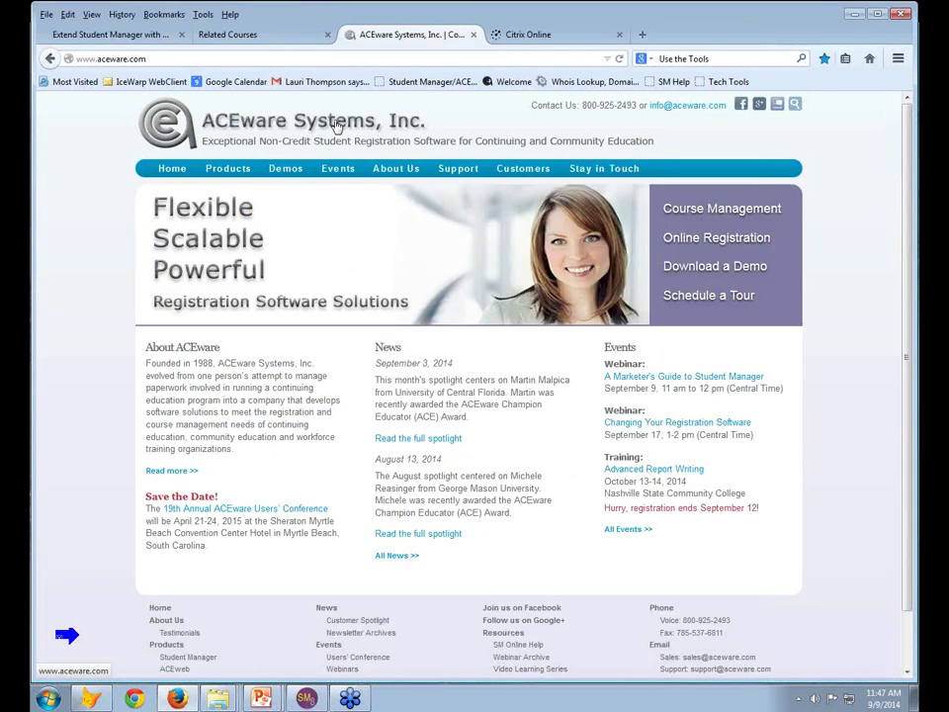
{"action": "mouse_move", "coordinate": [526, 172]}
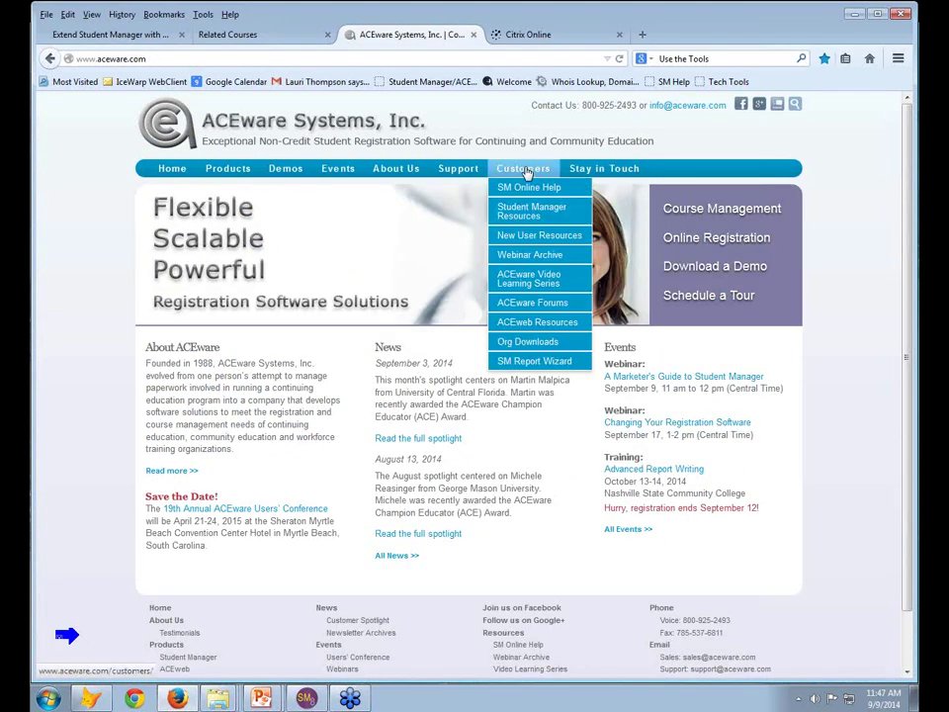
{"action": "mouse_move", "coordinate": [450, 170]}
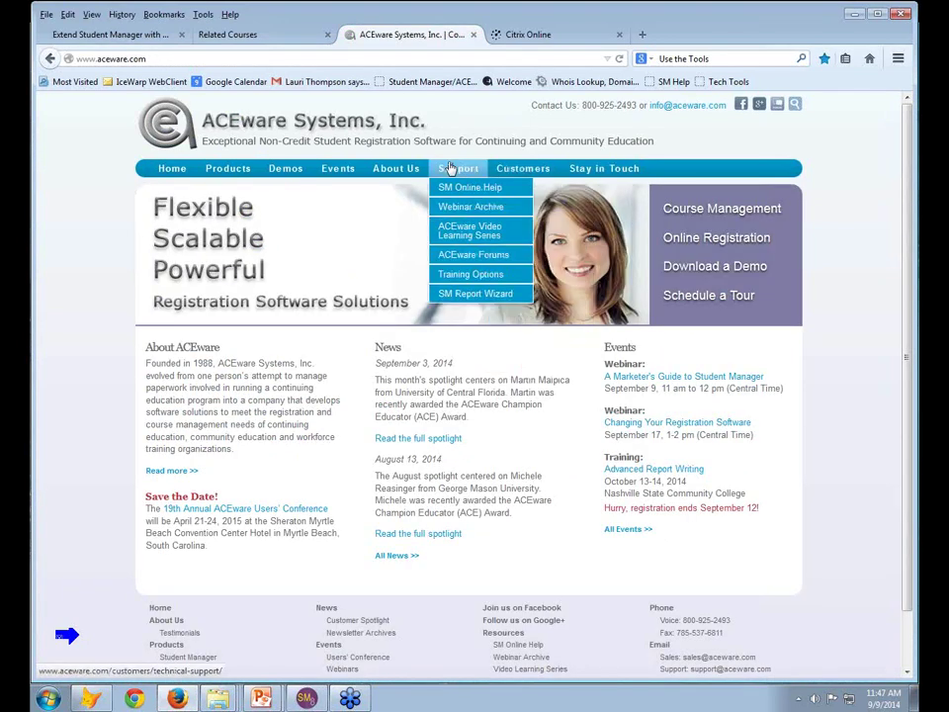
{"action": "left_click", "coordinate": [470, 212]}
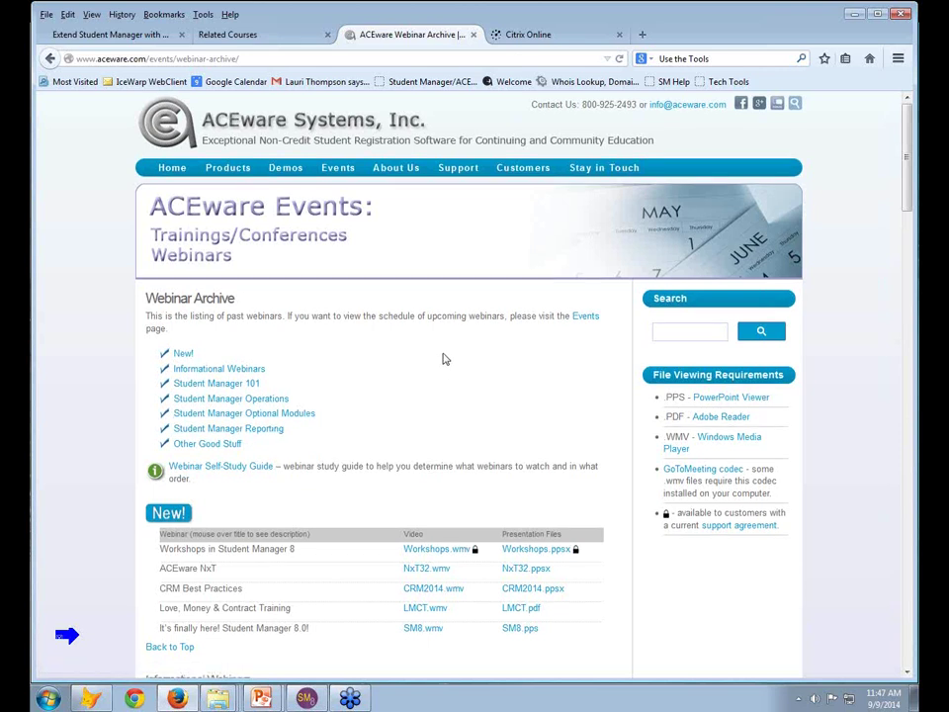
Examine the webinars listed under Student Manager Operations in the archive, including the description of the New Year's resolution webinar
{"action": "scroll", "coordinate": [445, 359], "scroll_direction": "down", "scroll_amount": 10}
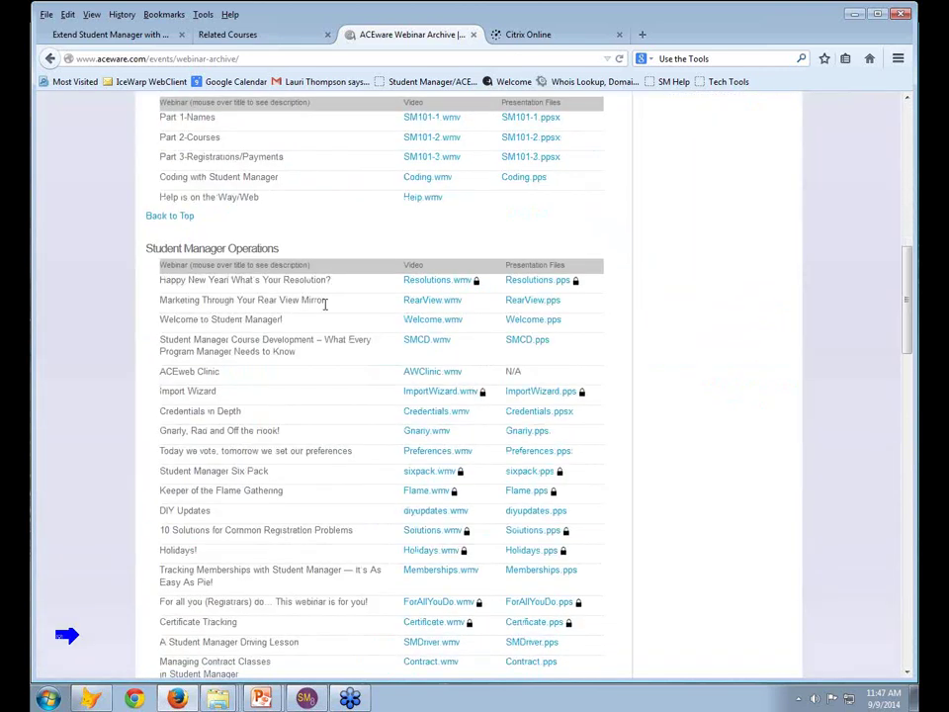
{"action": "mouse_move", "coordinate": [287, 280]}
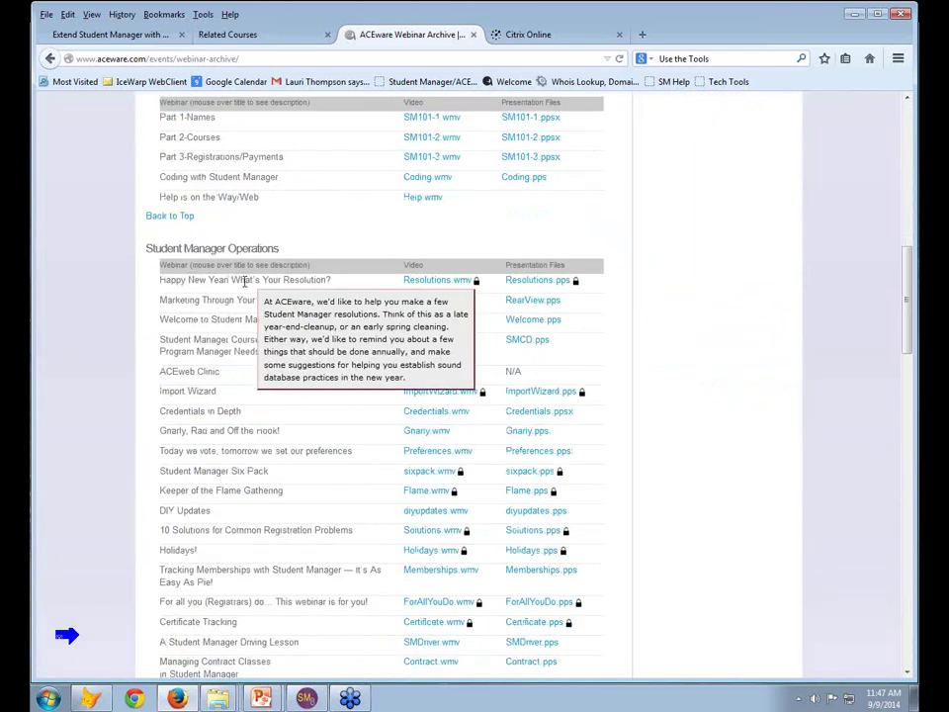
{"action": "mouse_move", "coordinate": [240, 298]}
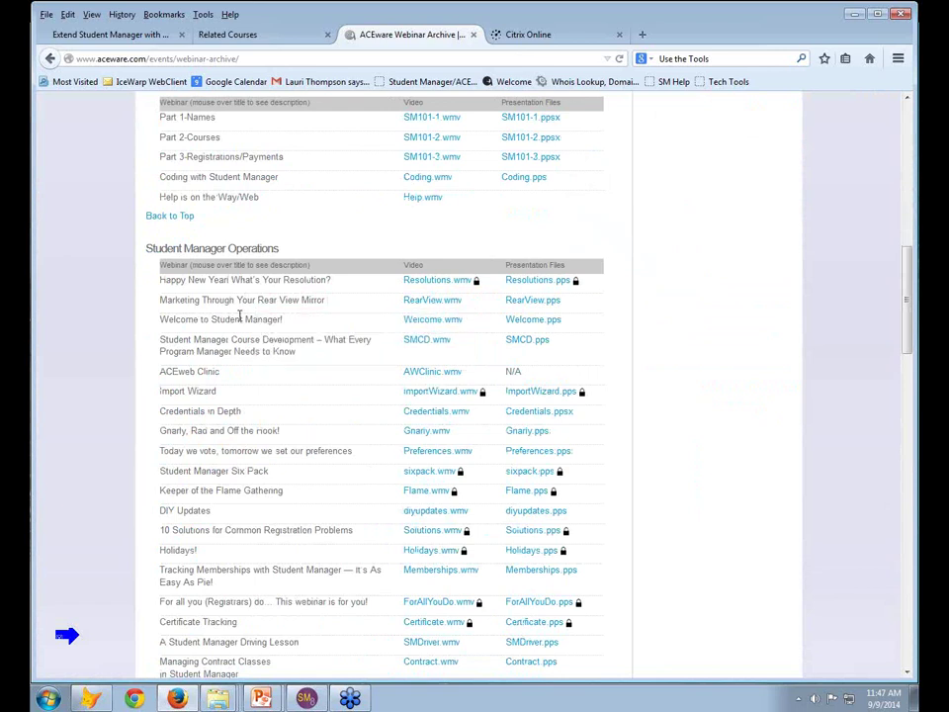
{"action": "mouse_move", "coordinate": [233, 340]}
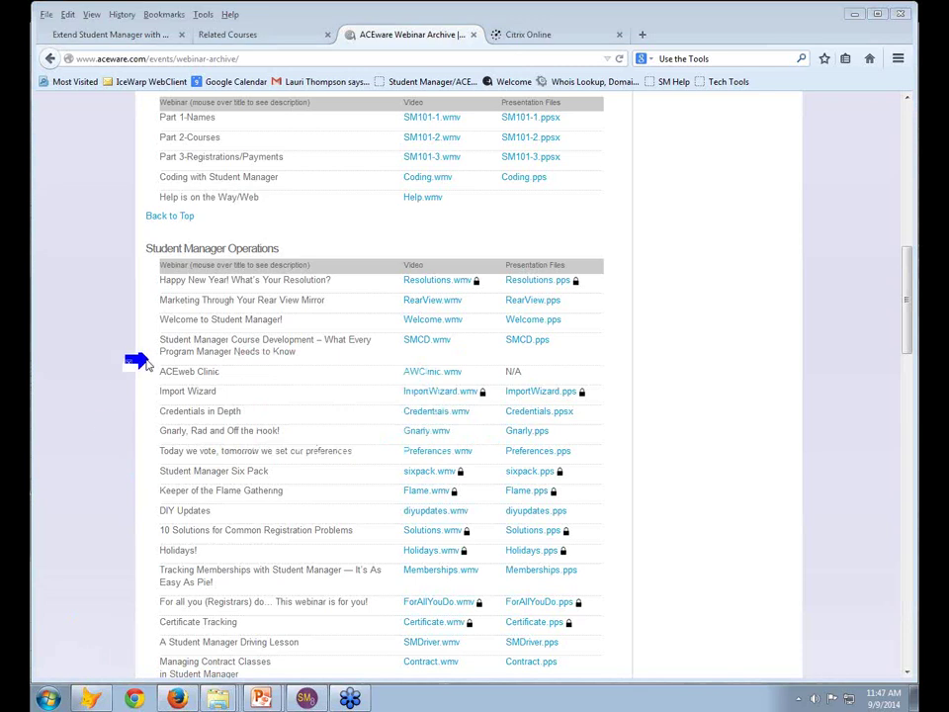
{"action": "left_click", "coordinate": [908, 672]}
{"action": "scroll", "coordinate": [908, 672], "scroll_direction": "down", "scroll_amount": 2}
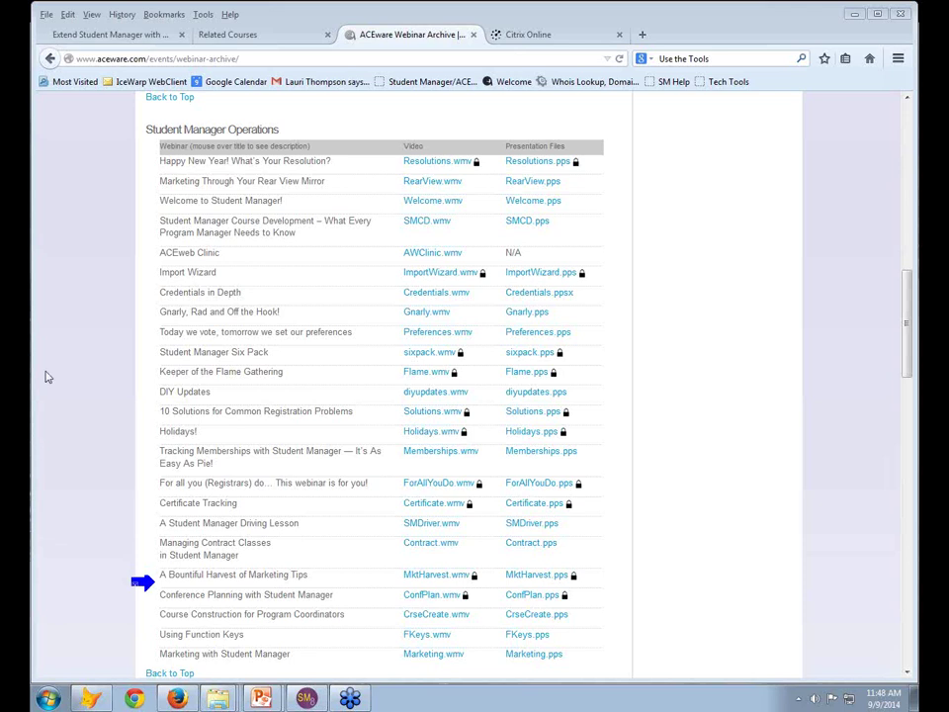
Switch to the PowerPoint slide show and advance to the "Bread and Butter" report slide about Marketing Tracking
{"action": "mouse_move", "coordinate": [270, 699]}
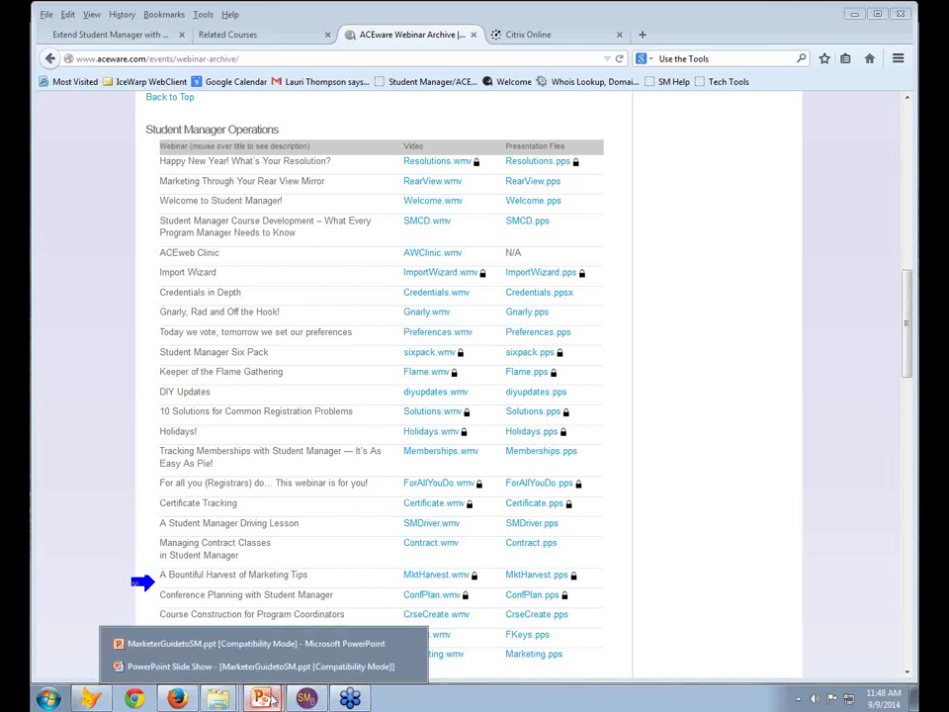
{"action": "left_click", "coordinate": [252, 667]}
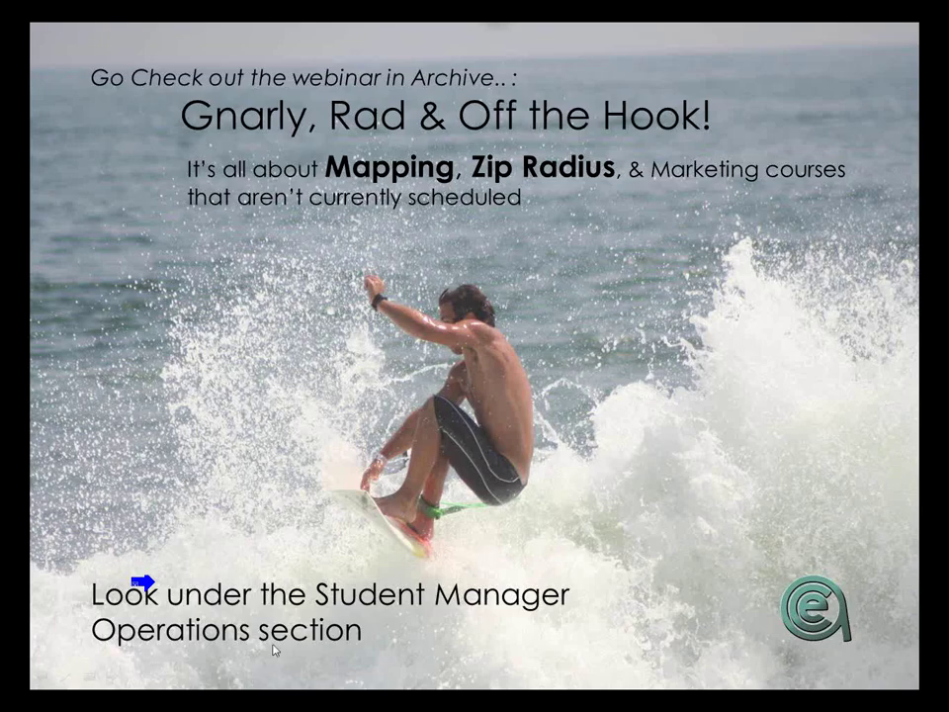
{"action": "left_click", "coordinate": [275, 649]}
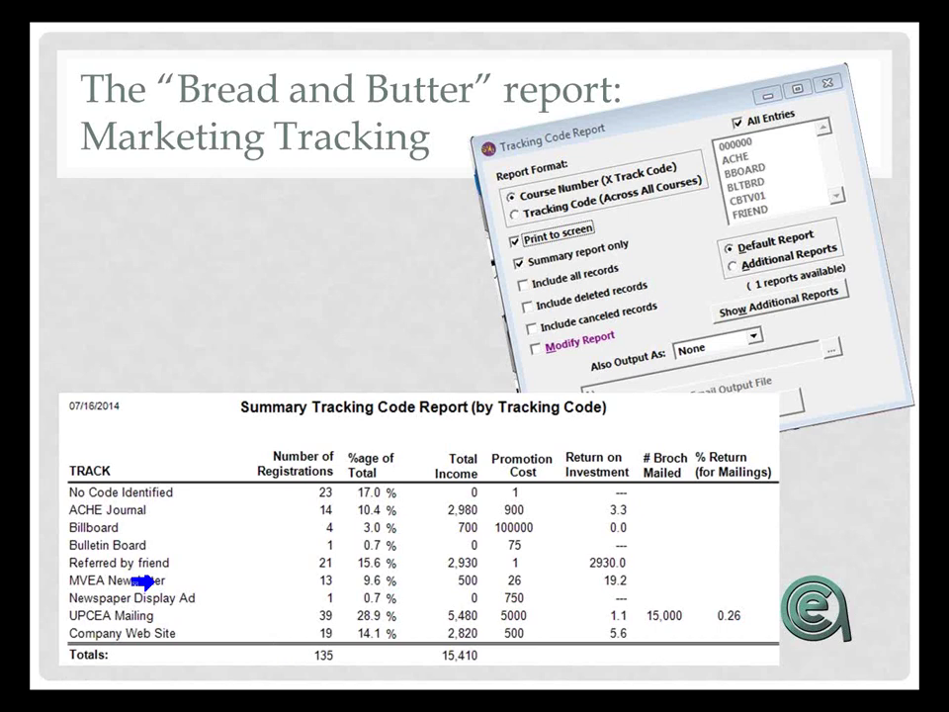
Switch to Student Manager and open the Tracking Codes statistics report
{"action": "key", "text": "alt+Tab"}
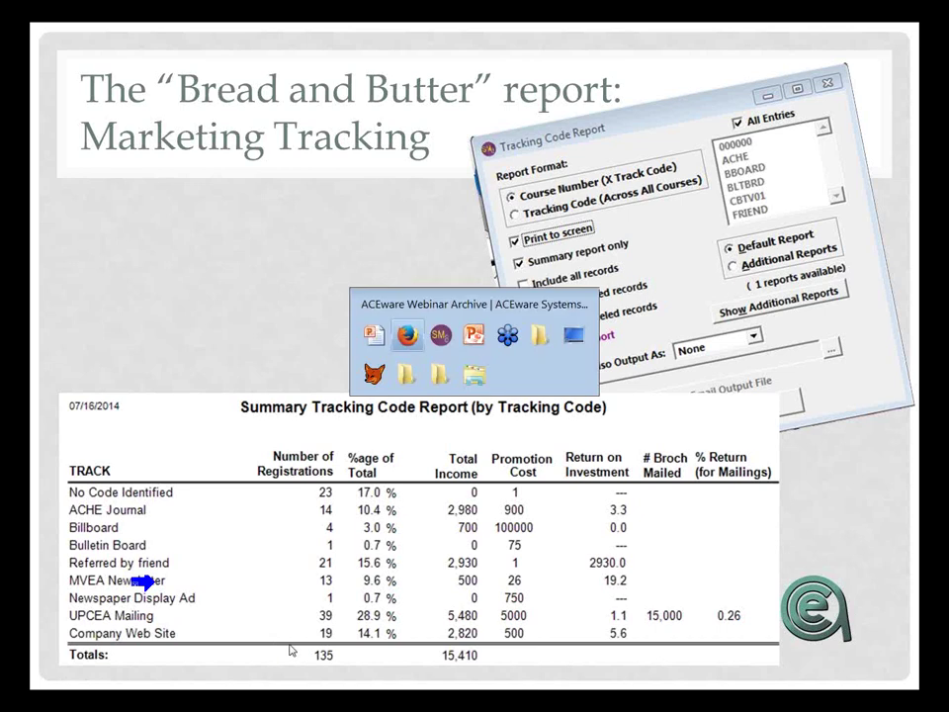
{"action": "key", "text": "alt+Tab"}
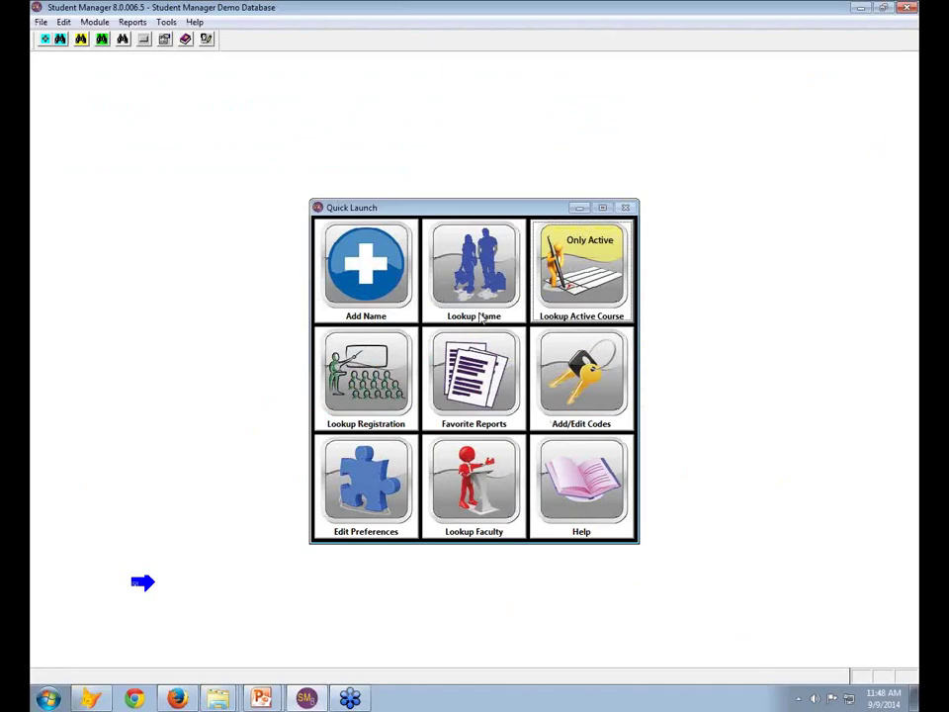
{"action": "left_click", "coordinate": [132, 22]}
{"action": "mouse_move", "coordinate": [158, 156]}
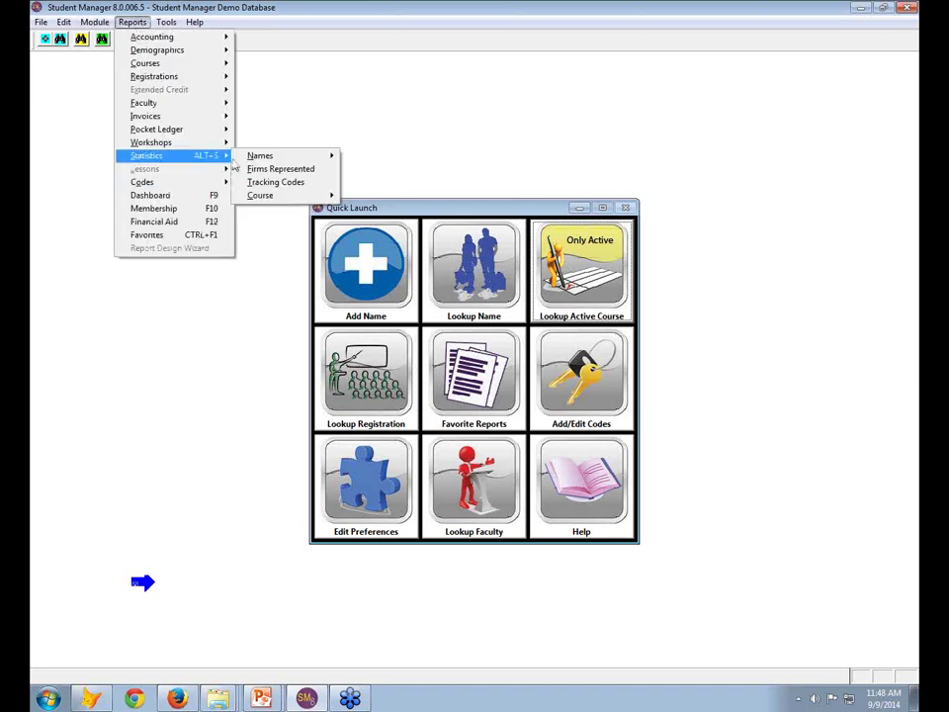
{"action": "left_click", "coordinate": [287, 185]}
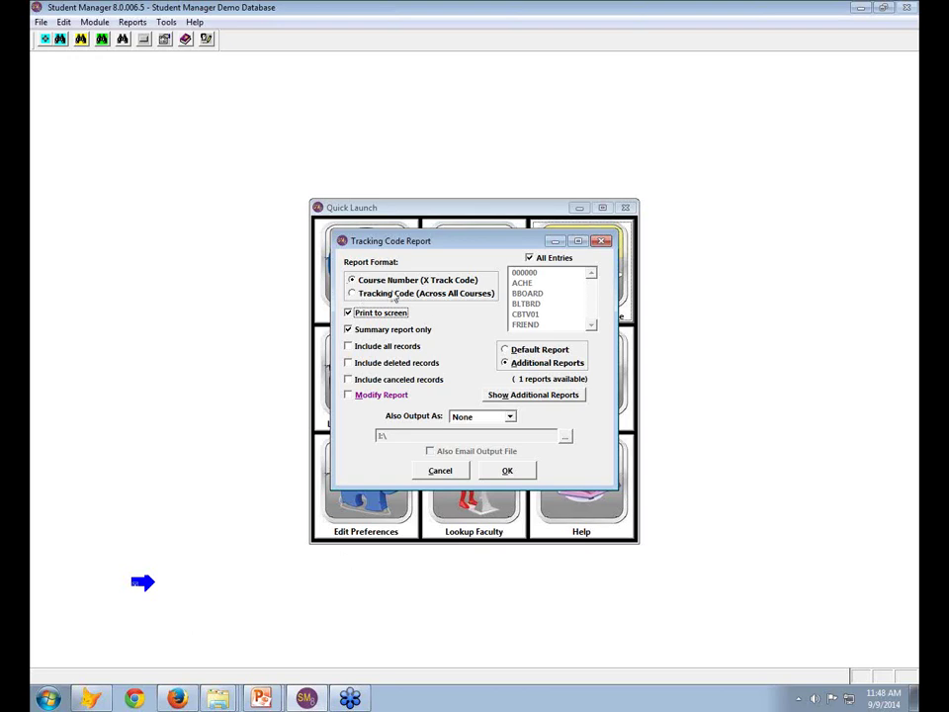
Turn the Summary report only option off and back on to compare which additional reports are available
{"action": "left_click", "coordinate": [349, 331]}
{"action": "left_click", "coordinate": [349, 331]}
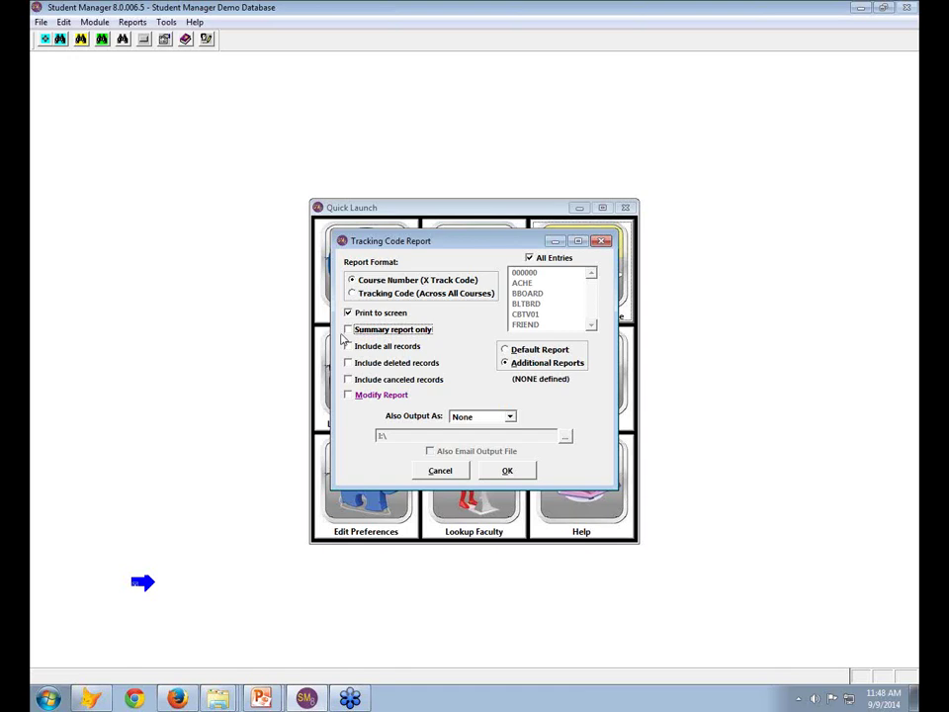
{"action": "left_click", "coordinate": [348, 329]}
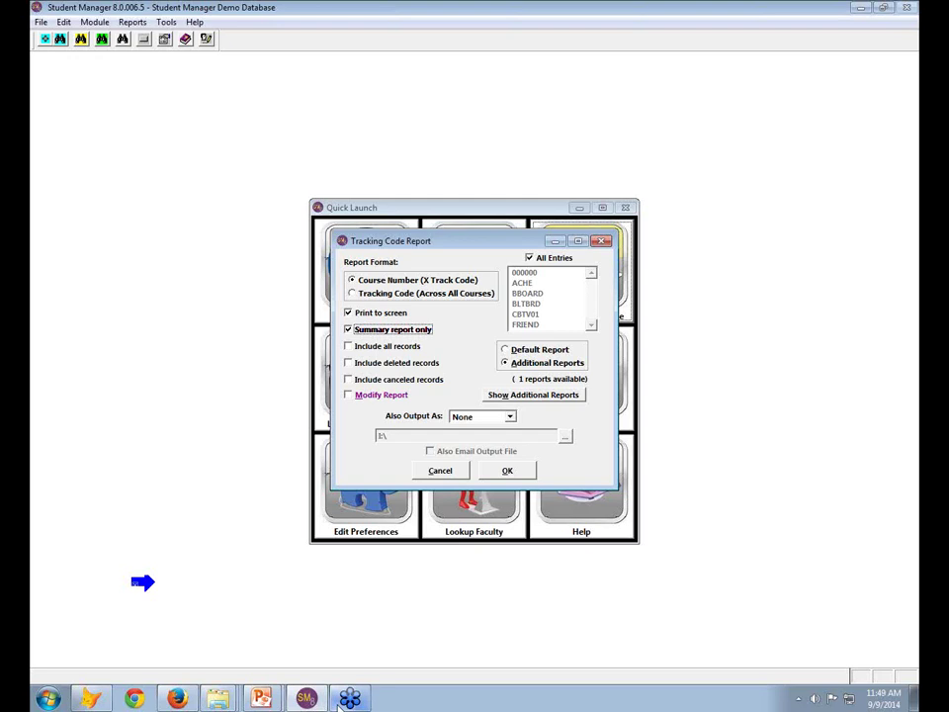
Switch to the PowerPoint slide show, advance past "It doesn't have to be a report!" to the toolbox slide, and step back one slide
{"action": "mouse_move", "coordinate": [260, 702]}
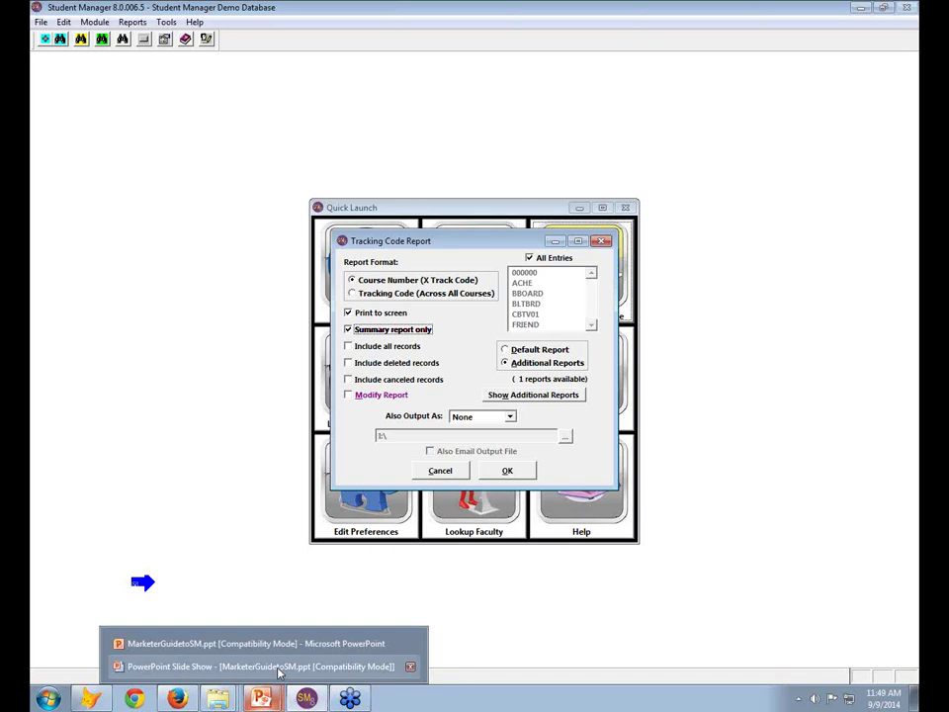
{"action": "left_click", "coordinate": [277, 668]}
{"action": "left_click", "coordinate": [145, 583]}
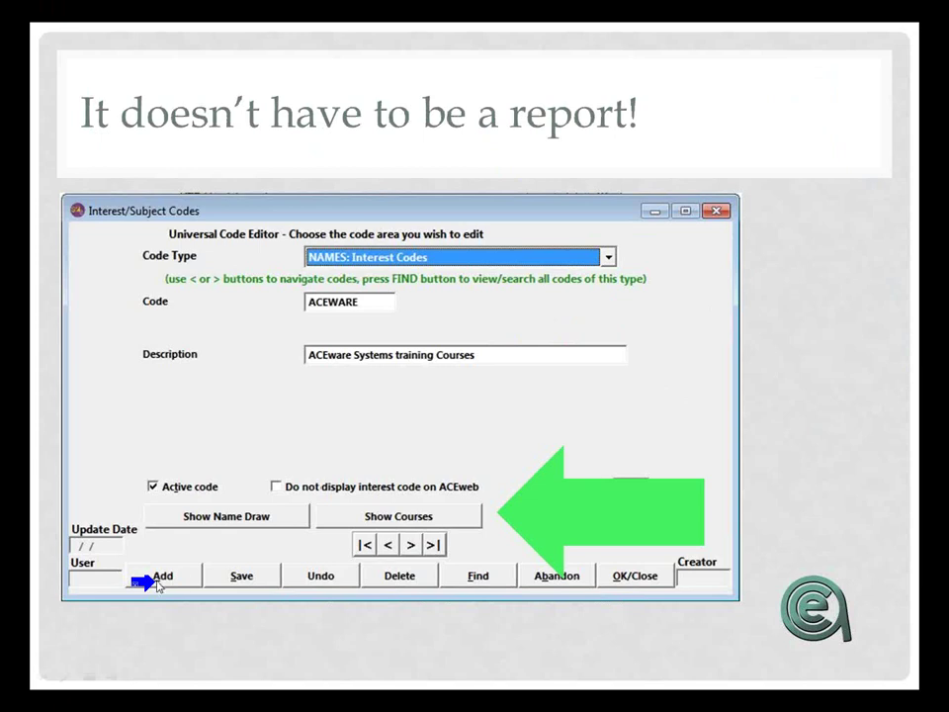
{"action": "left_click", "coordinate": [290, 543]}
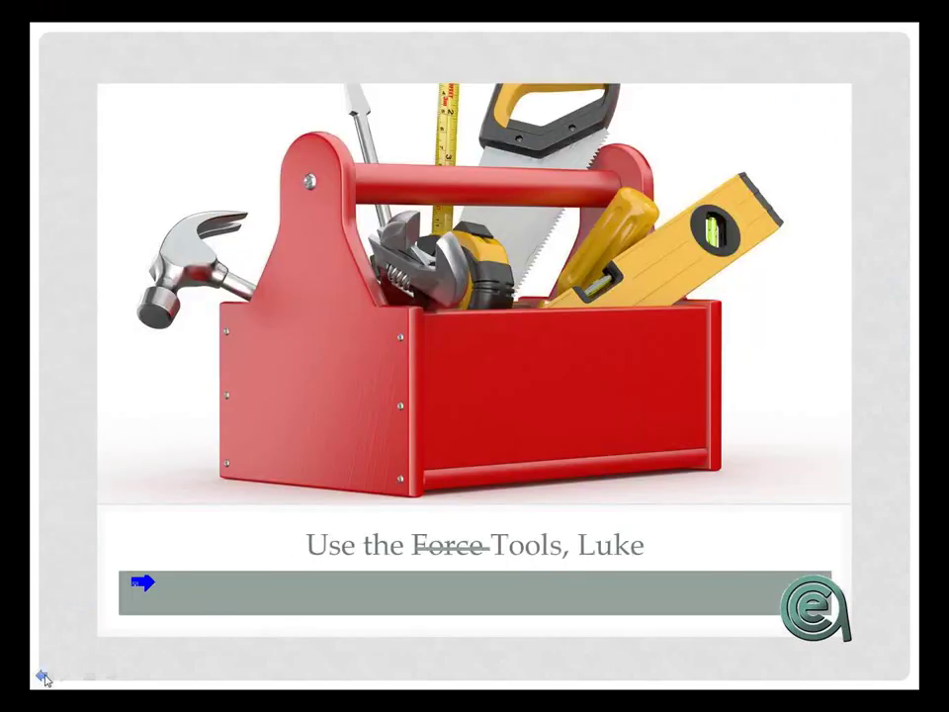
{"action": "left_click", "coordinate": [42, 677]}
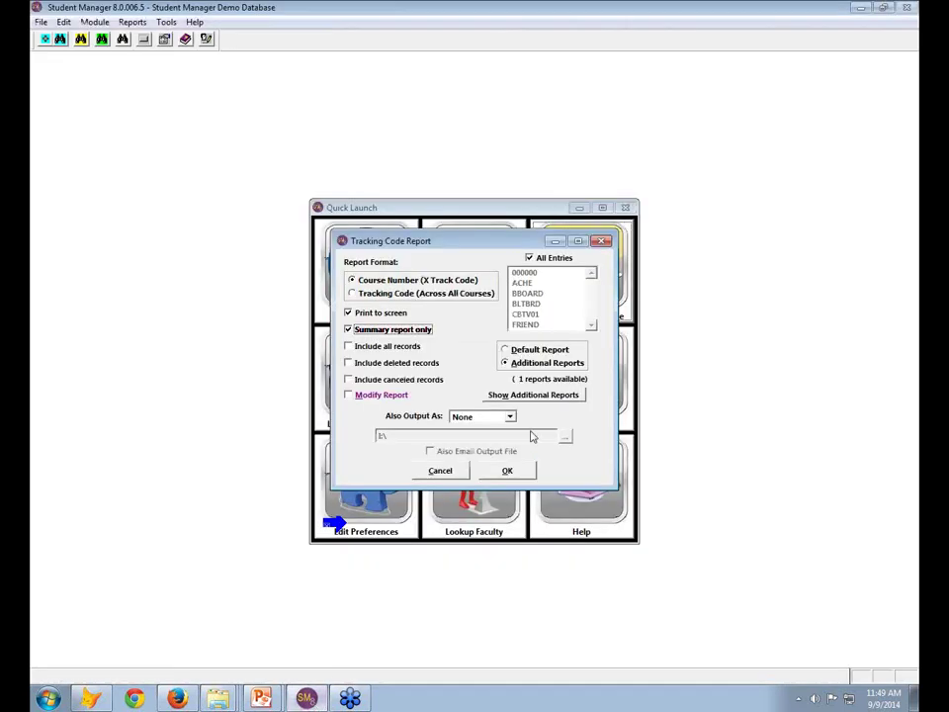
Cancel the Tracking Code Report in Student Manager and open the Universal Code Editor on NAMES: Interest Codes
{"action": "left_click", "coordinate": [440, 471]}
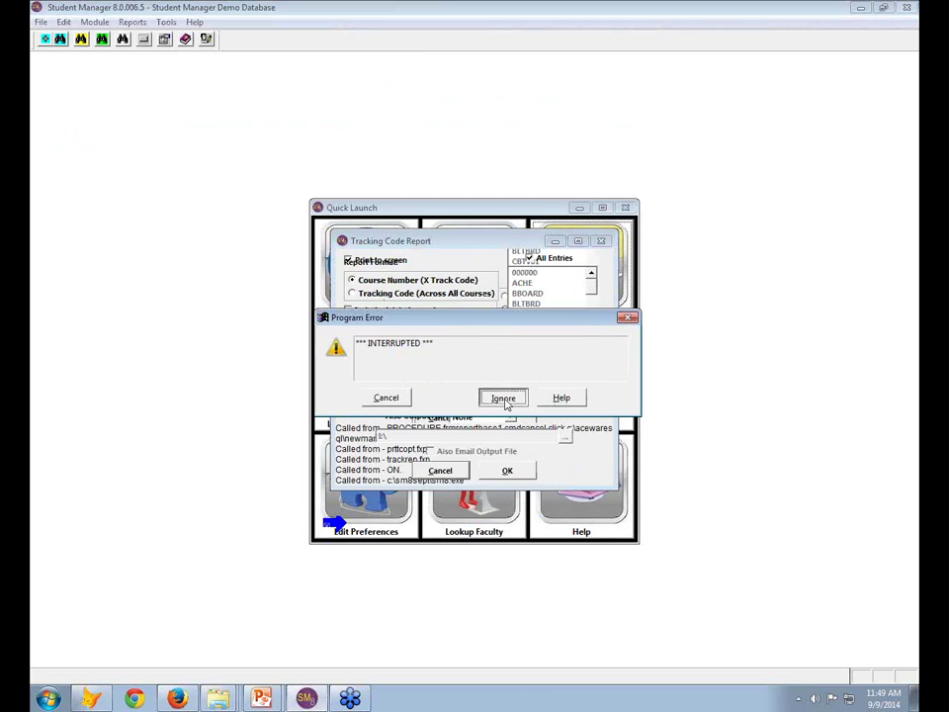
{"action": "left_click", "coordinate": [503, 399]}
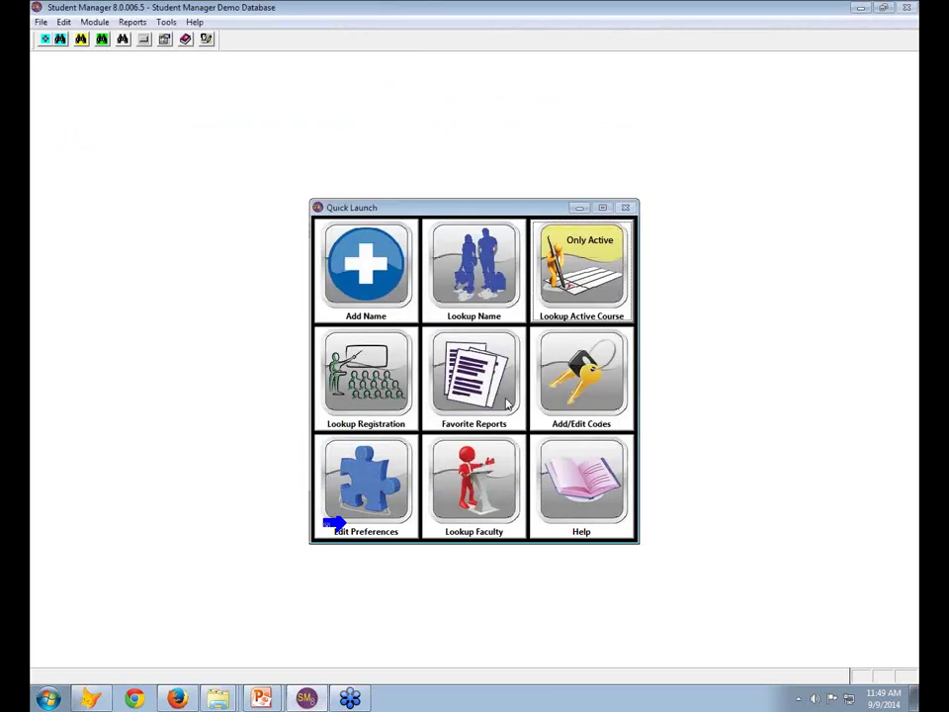
{"action": "left_click", "coordinate": [145, 40]}
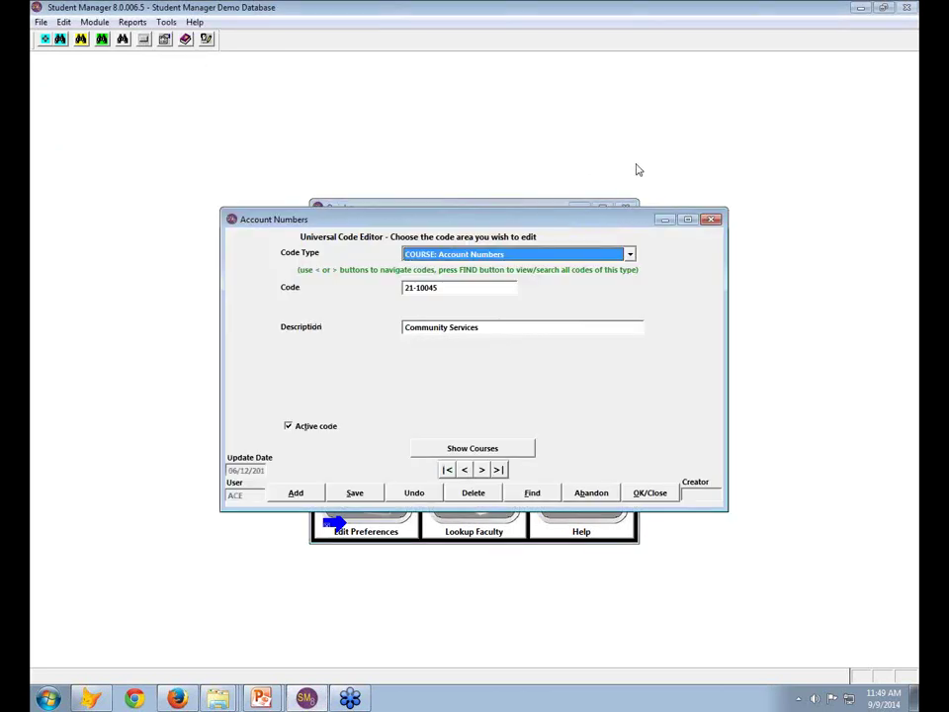
{"action": "left_click", "coordinate": [631, 254]}
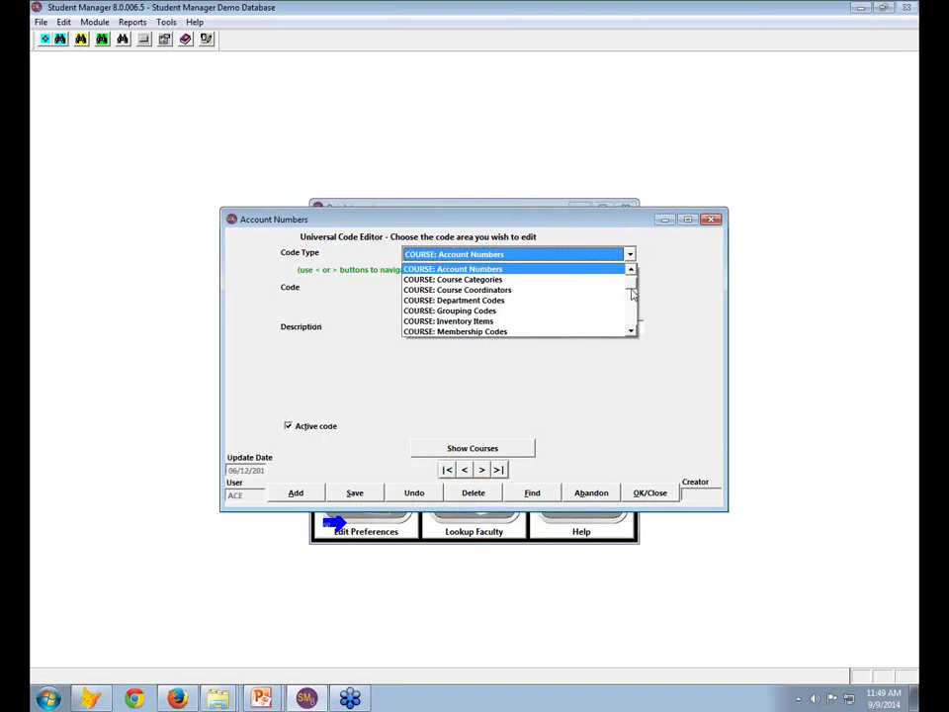
{"action": "scroll", "coordinate": [636, 297], "scroll_direction": "down", "scroll_amount": 5}
{"action": "scroll", "coordinate": [636, 308], "scroll_direction": "down", "scroll_amount": 5}
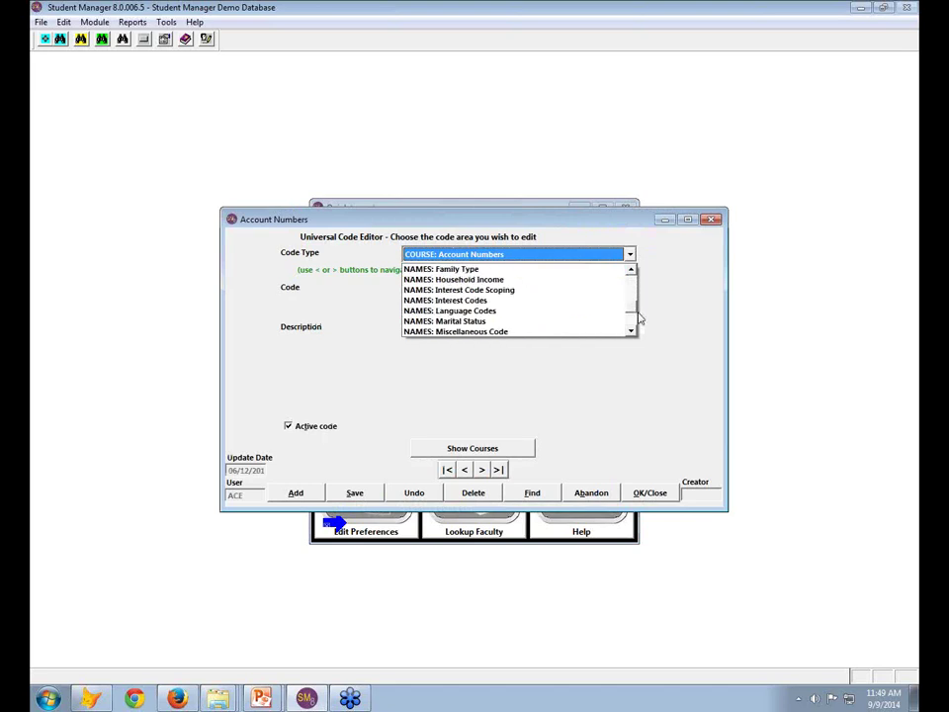
{"action": "left_click", "coordinate": [474, 301]}
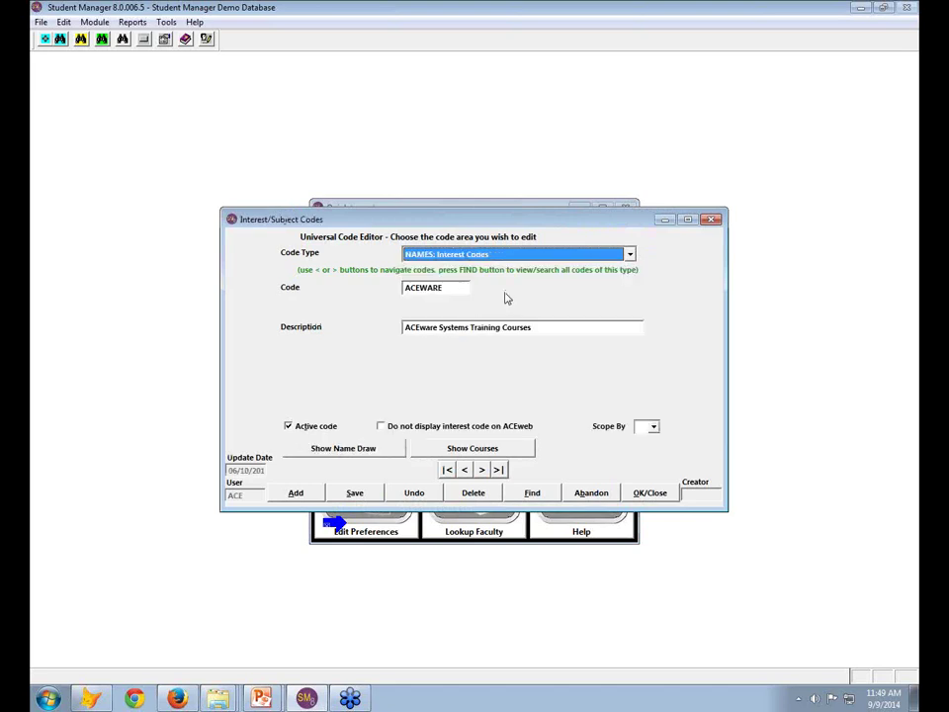
Show the name draw for the ART interest code sorted by date added, and close the list
{"action": "left_click", "coordinate": [481, 469]}
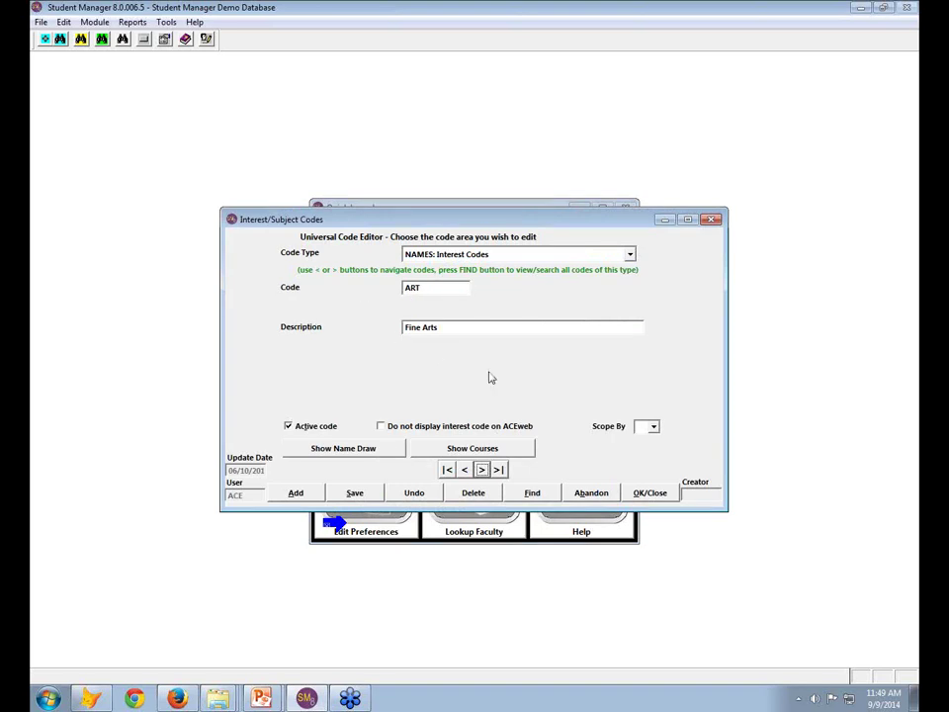
{"action": "left_click", "coordinate": [131, 22]}
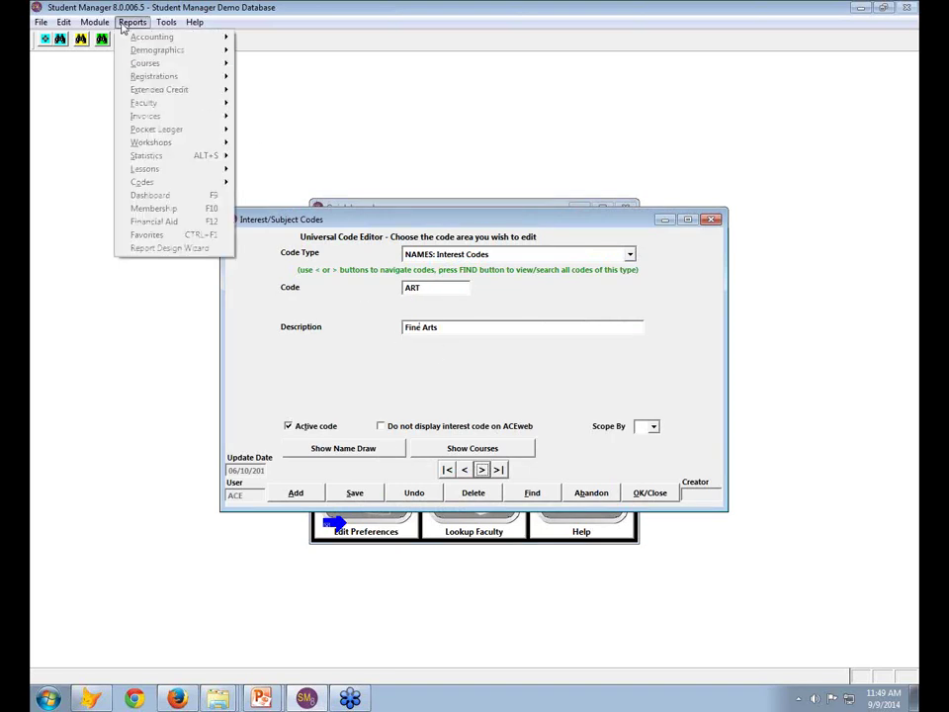
{"action": "left_click", "coordinate": [309, 59]}
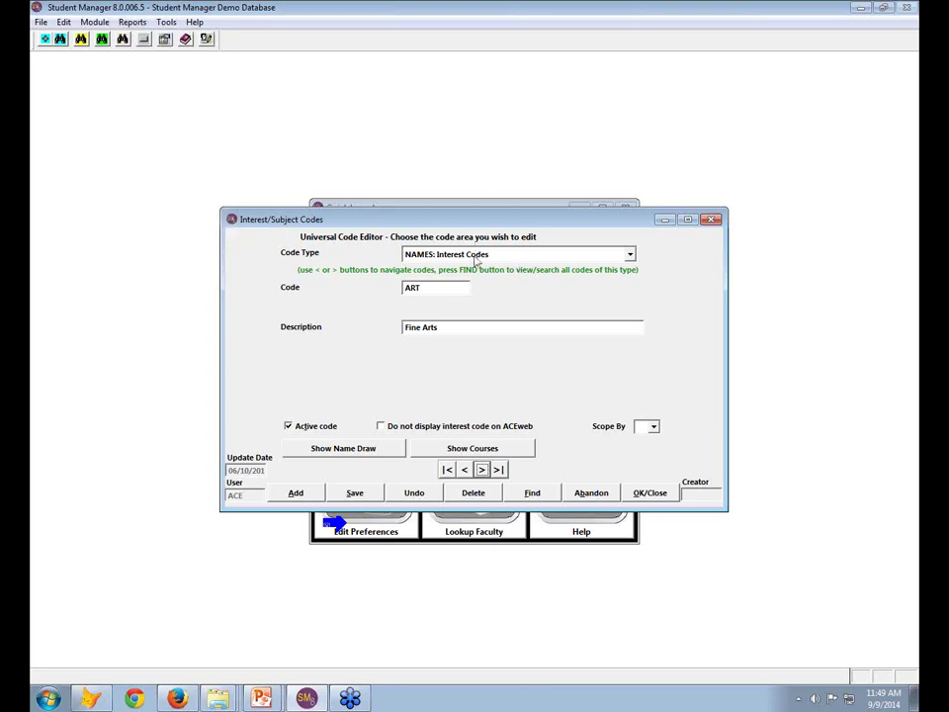
{"action": "left_click", "coordinate": [357, 450]}
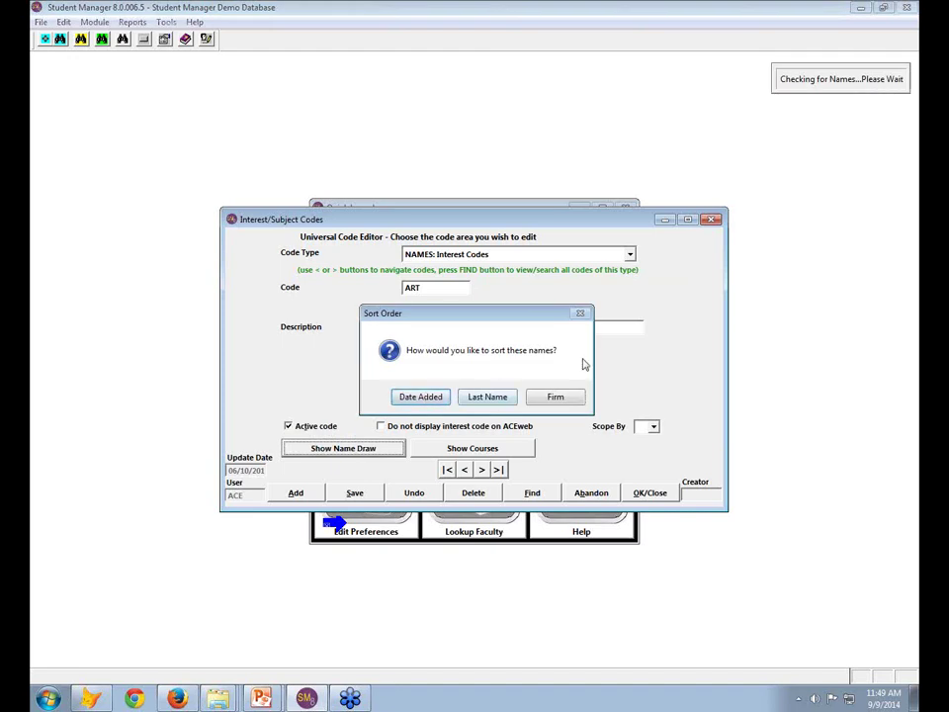
{"action": "left_click", "coordinate": [435, 397]}
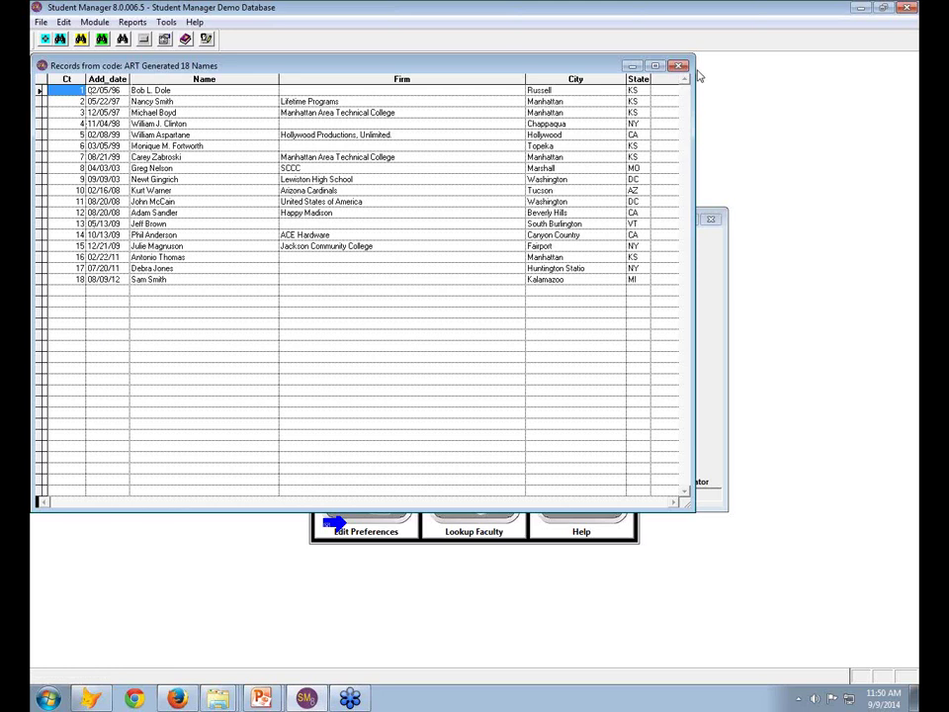
{"action": "key", "text": "Escape"}
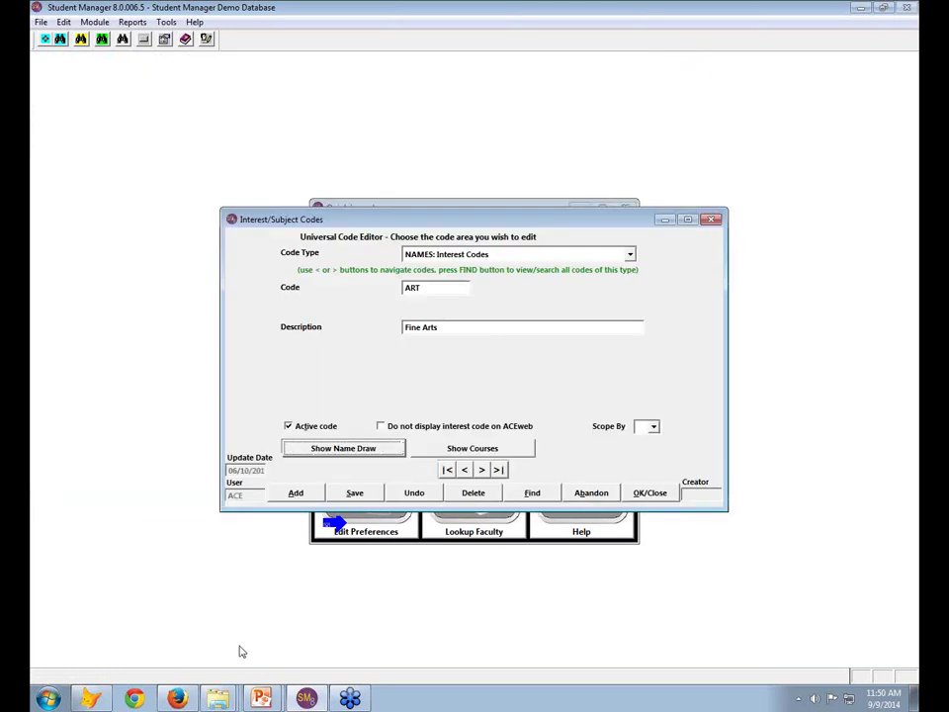
Switch to the PowerPoint slide show and advance to the Student Manager Tools slide
{"action": "mouse_move", "coordinate": [267, 700]}
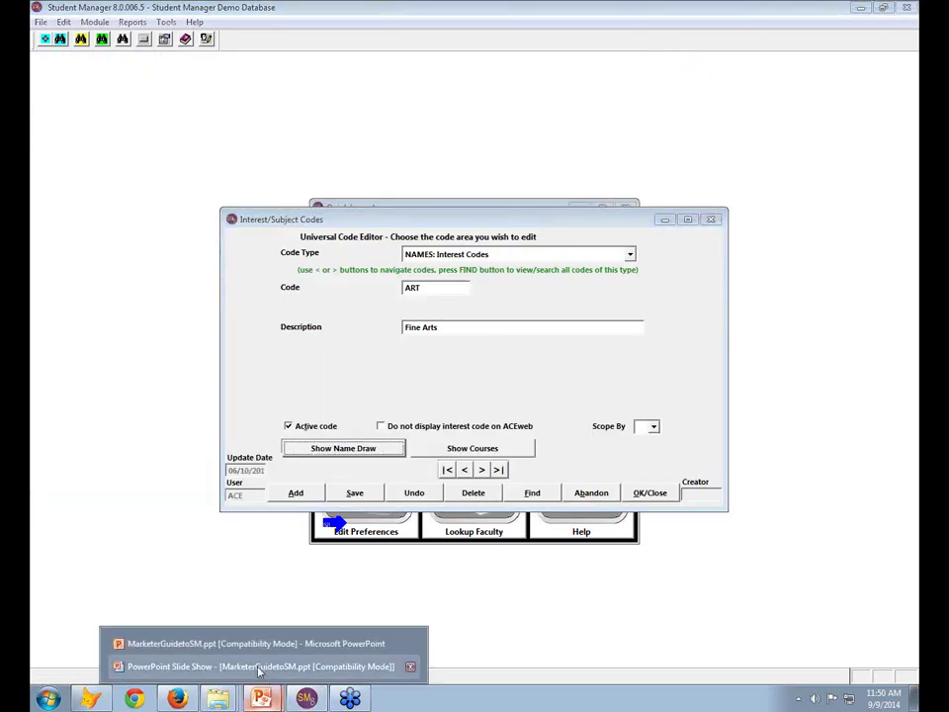
{"action": "left_click", "coordinate": [258, 666]}
{"action": "left_click", "coordinate": [257, 672]}
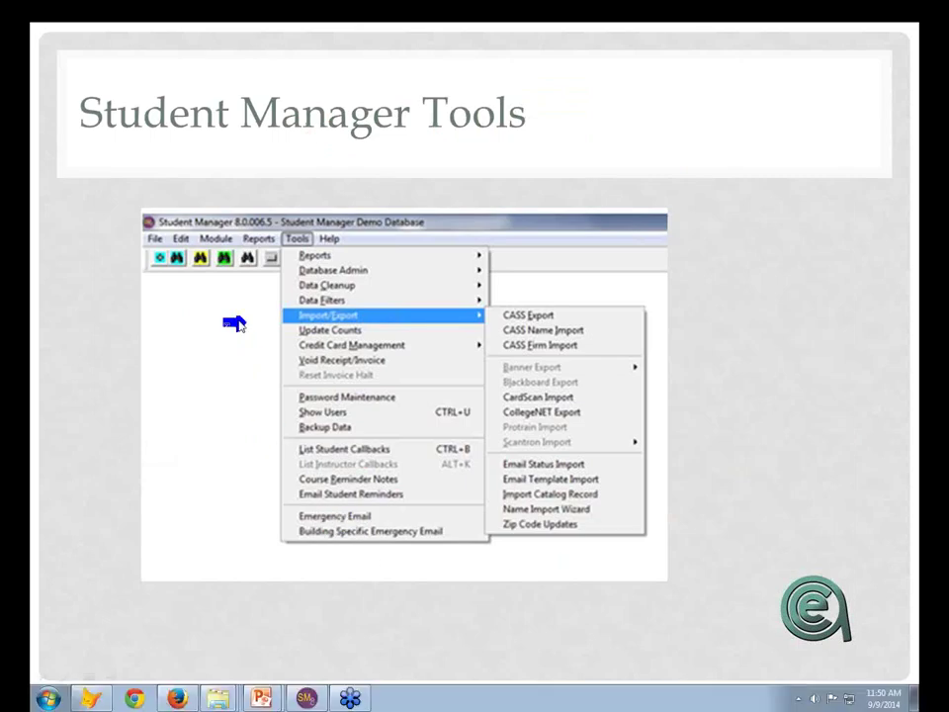
Switch to Student Manager, close the Interest/Subject Codes editor, and bring up the CardScan Import file selection
{"action": "left_click", "coordinate": [299, 699]}
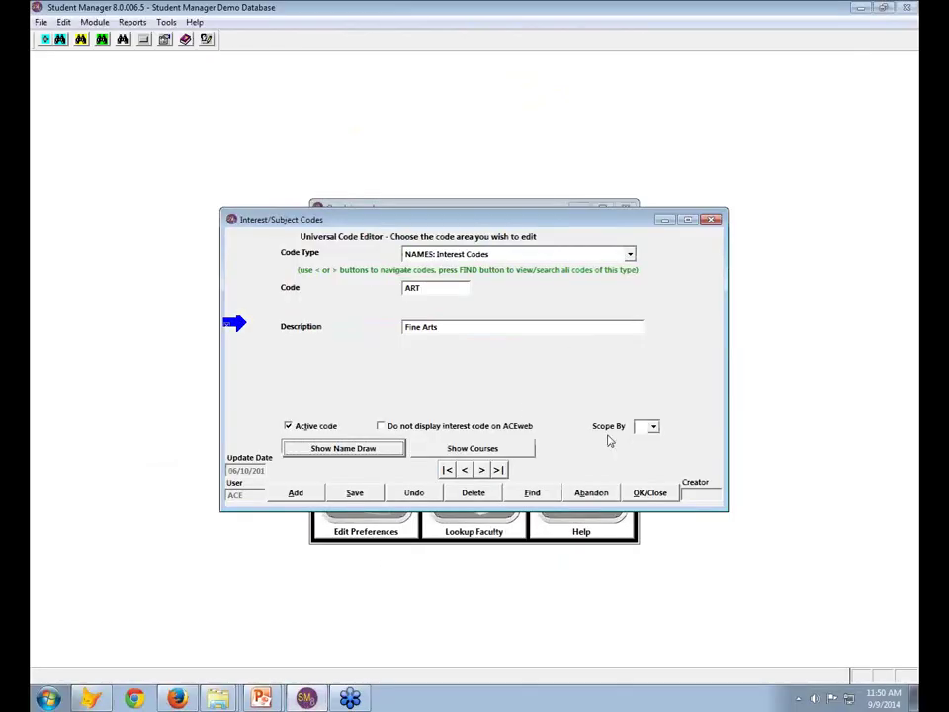
{"action": "key", "text": "Escape"}
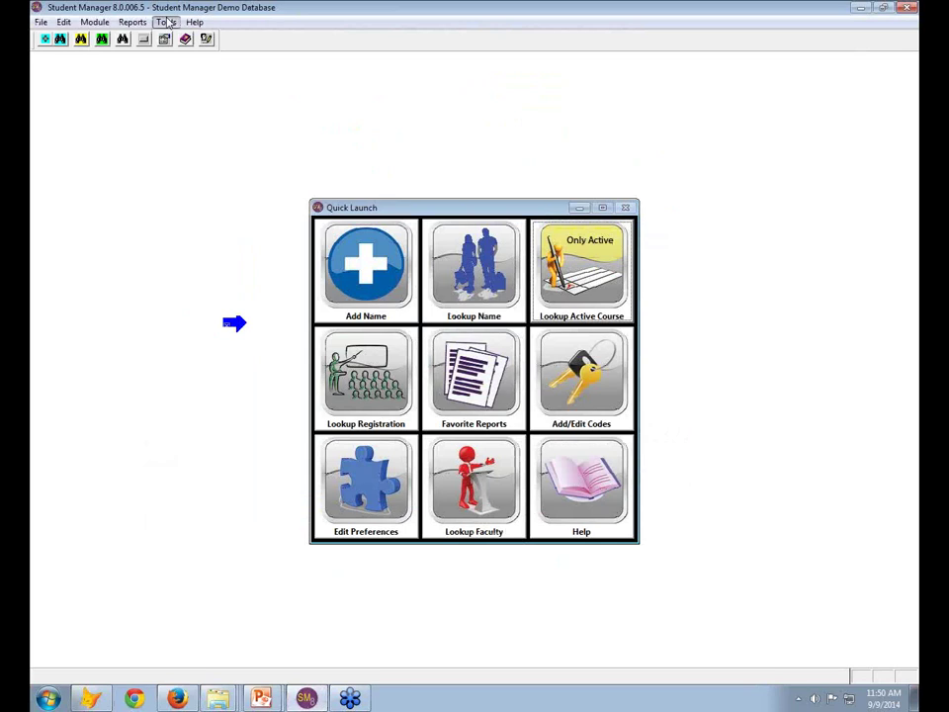
{"action": "left_click", "coordinate": [165, 22]}
{"action": "mouse_move", "coordinate": [198, 92]}
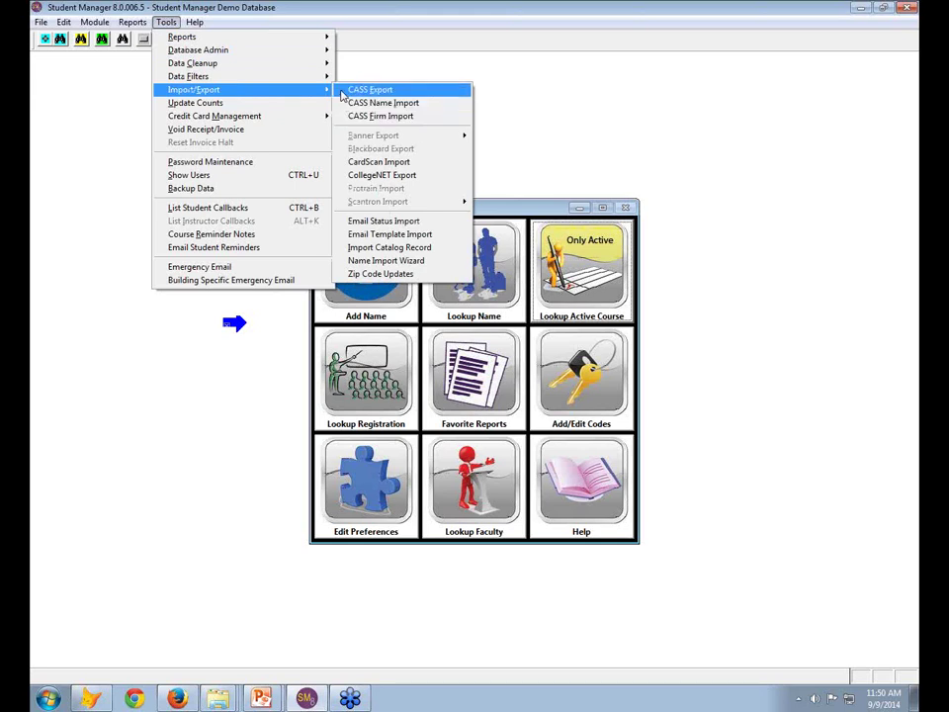
{"action": "left_click", "coordinate": [346, 162]}
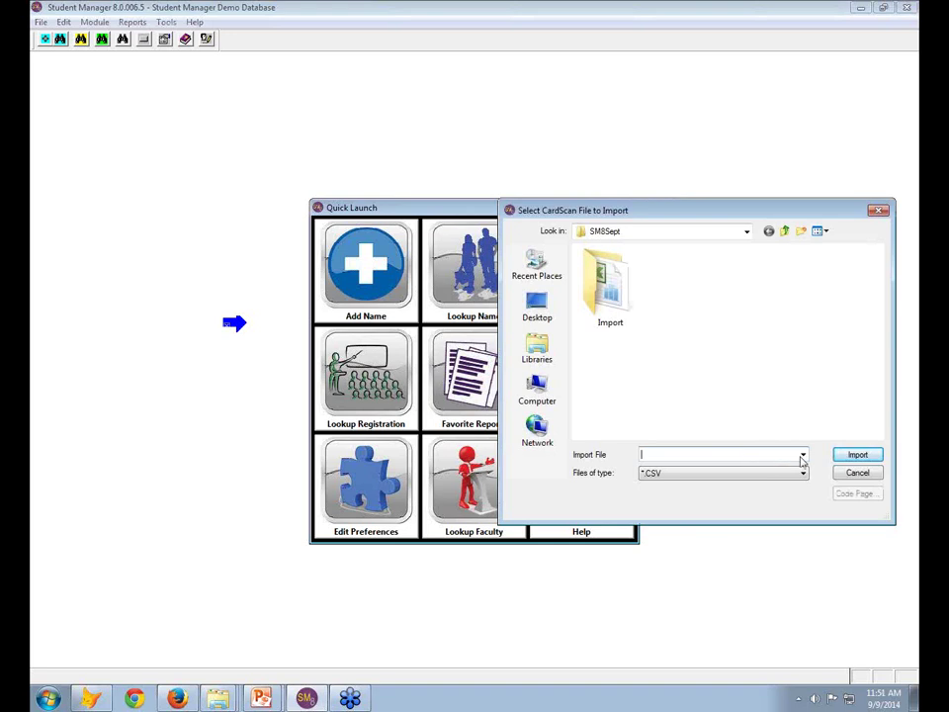
Cancel the CardScan file selection and ignore the import error to return to Quick Launch
{"action": "left_click", "coordinate": [867, 474]}
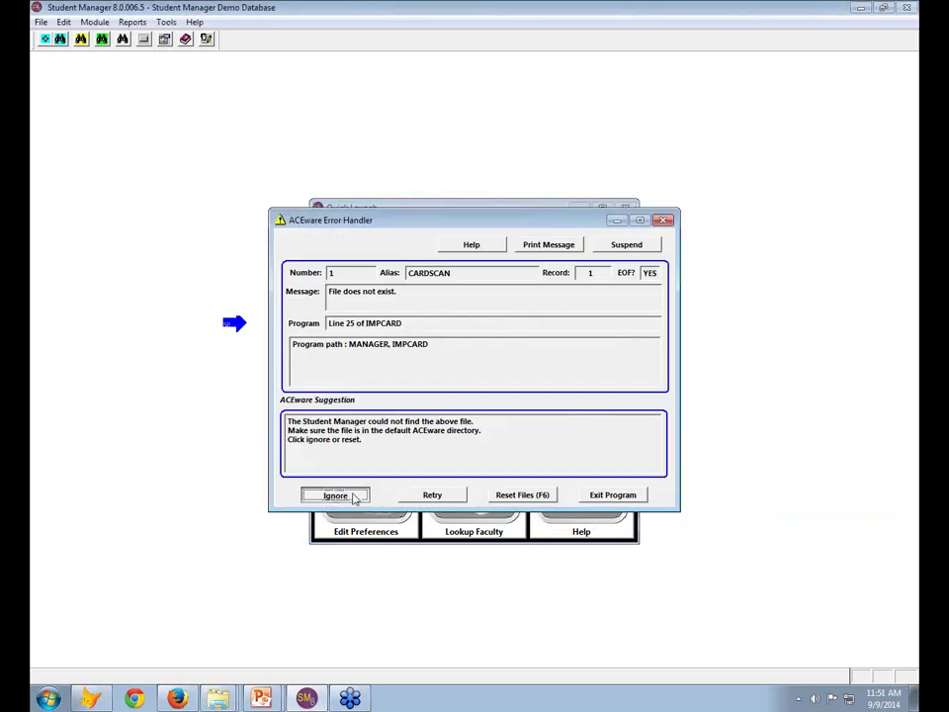
{"action": "left_click", "coordinate": [354, 495]}
{"action": "left_click", "coordinate": [522, 399]}
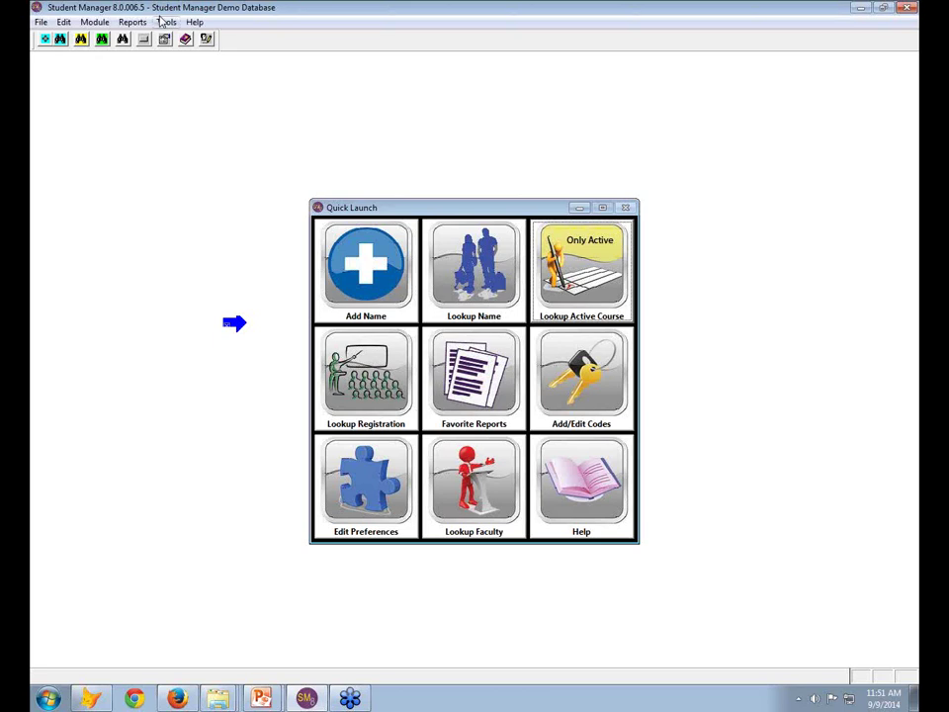
Load C:\E\MSUB\Ndata\Class Information.xlsx in the Name Import Wizard to show its column-to-field matching, and cancel the import
{"action": "left_click", "coordinate": [166, 22]}
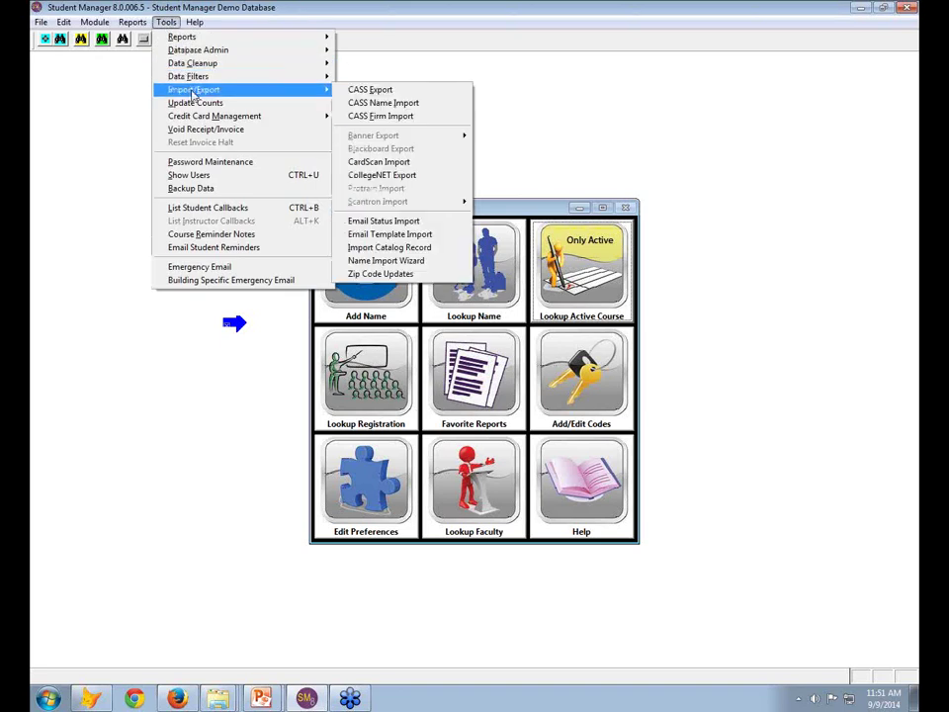
{"action": "left_click", "coordinate": [381, 261]}
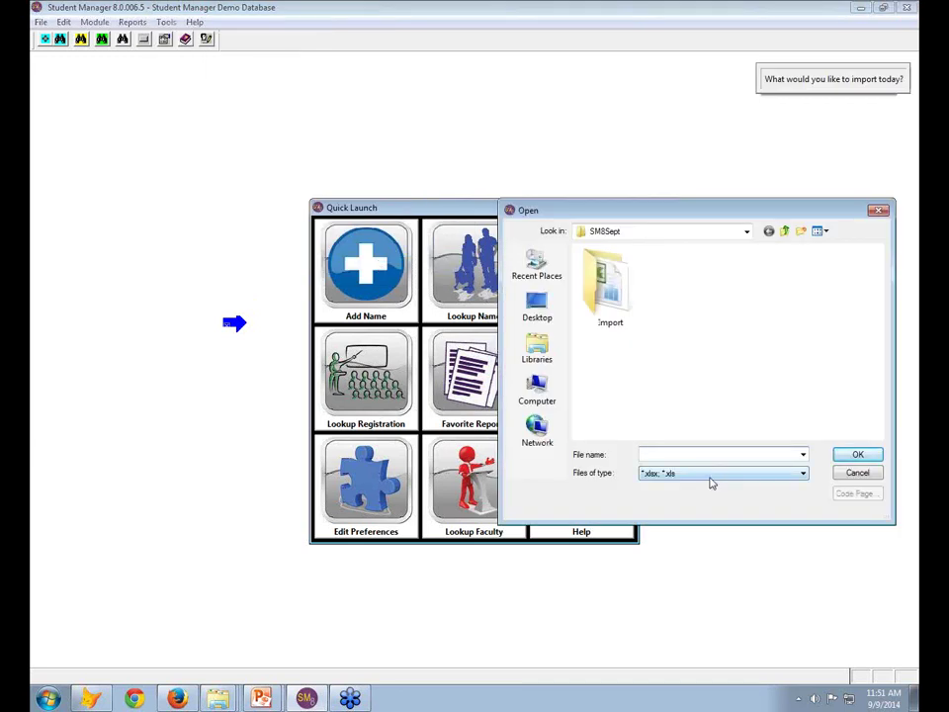
{"action": "left_click", "coordinate": [803, 455]}
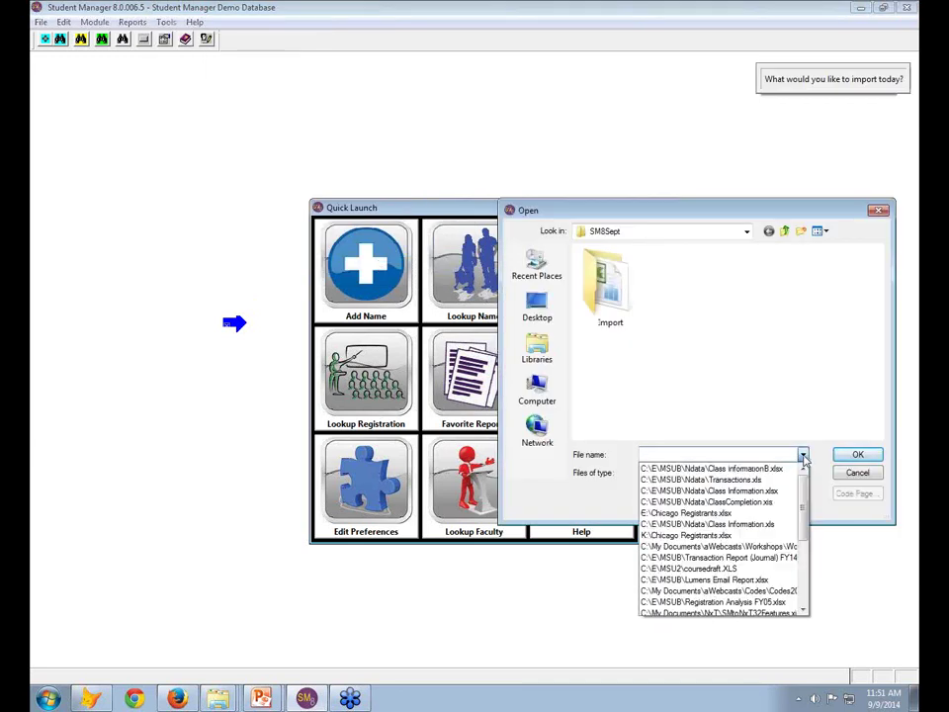
{"action": "left_click", "coordinate": [762, 492]}
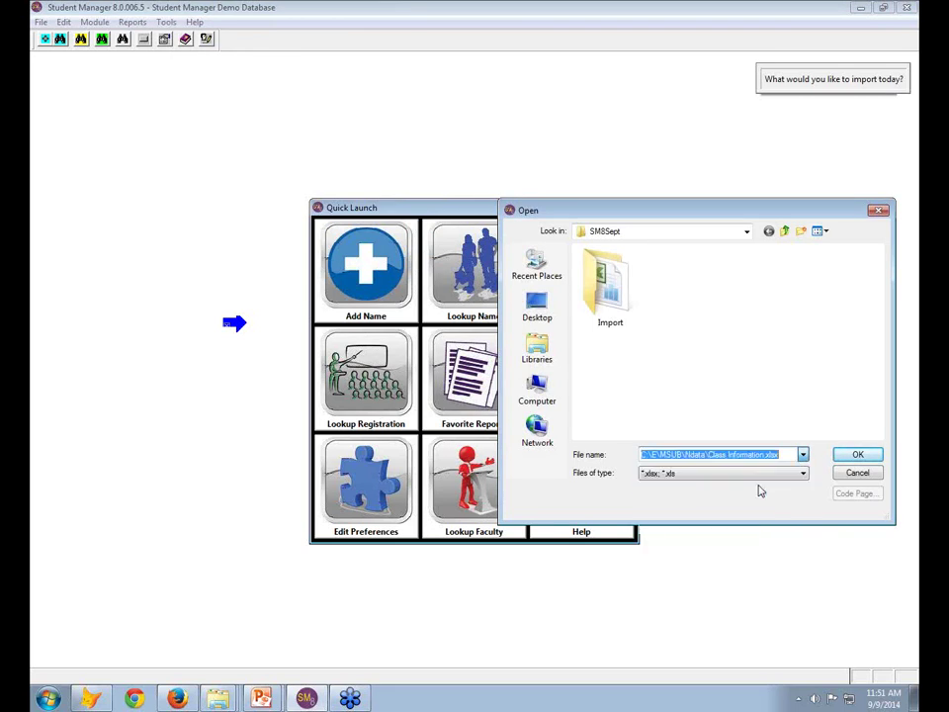
{"action": "left_click", "coordinate": [857, 456]}
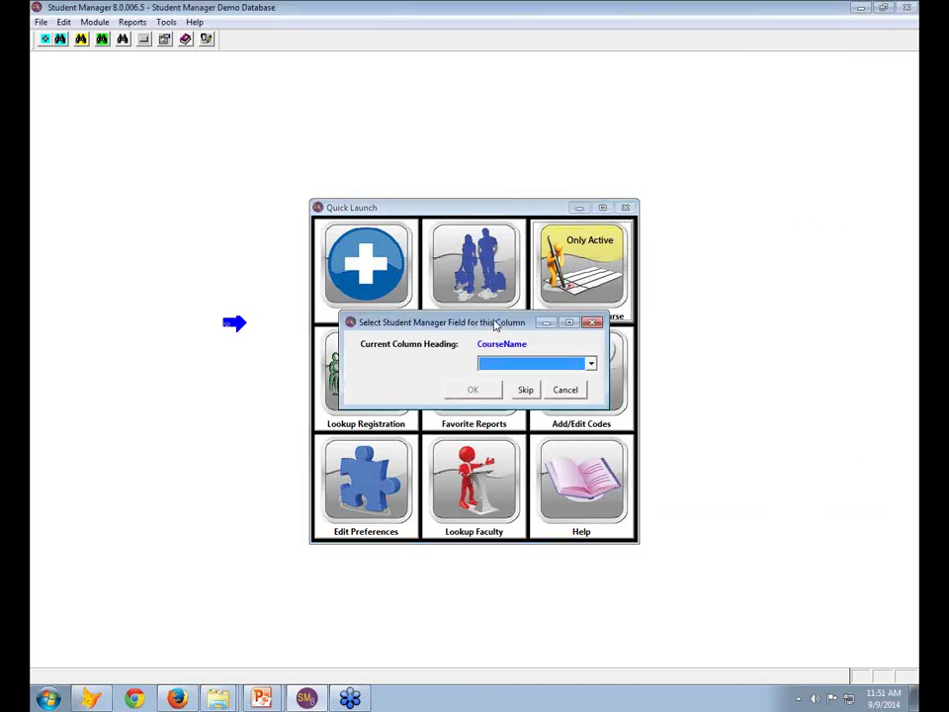
{"action": "left_click", "coordinate": [566, 390]}
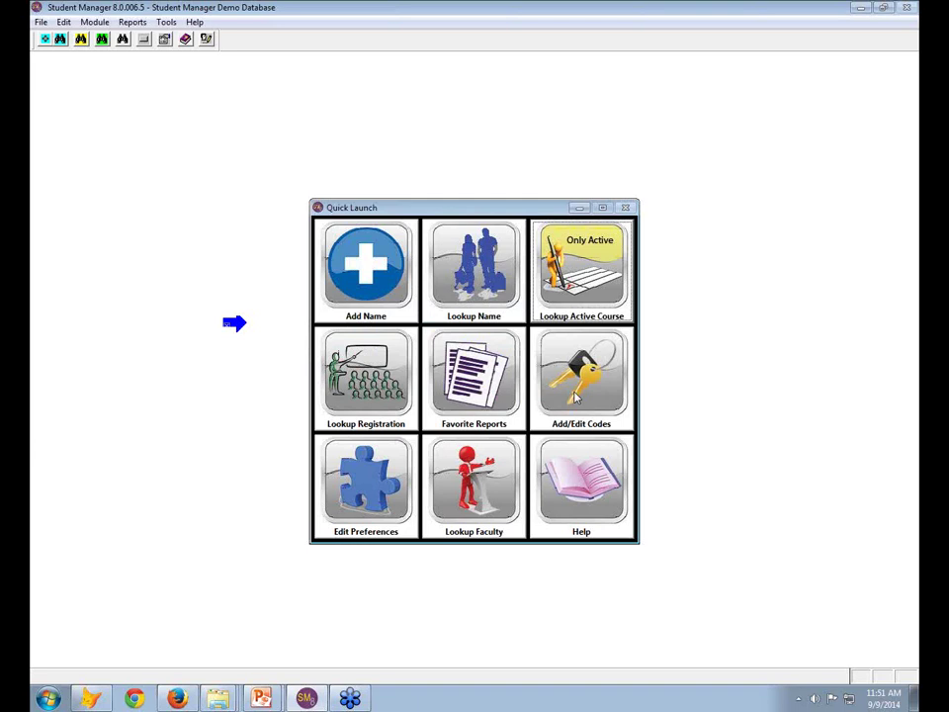
Try to load K:\Chicago Registrants.xlsx in the Name Import Wizard, and ignore the resulting errors
{"action": "left_click", "coordinate": [166, 22]}
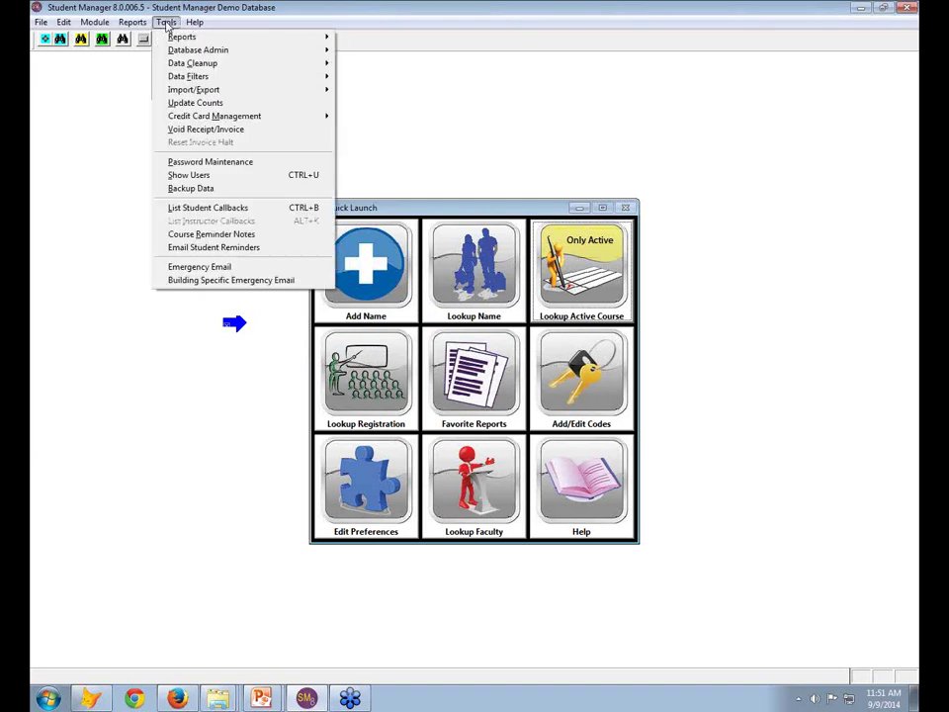
{"action": "mouse_move", "coordinate": [204, 95]}
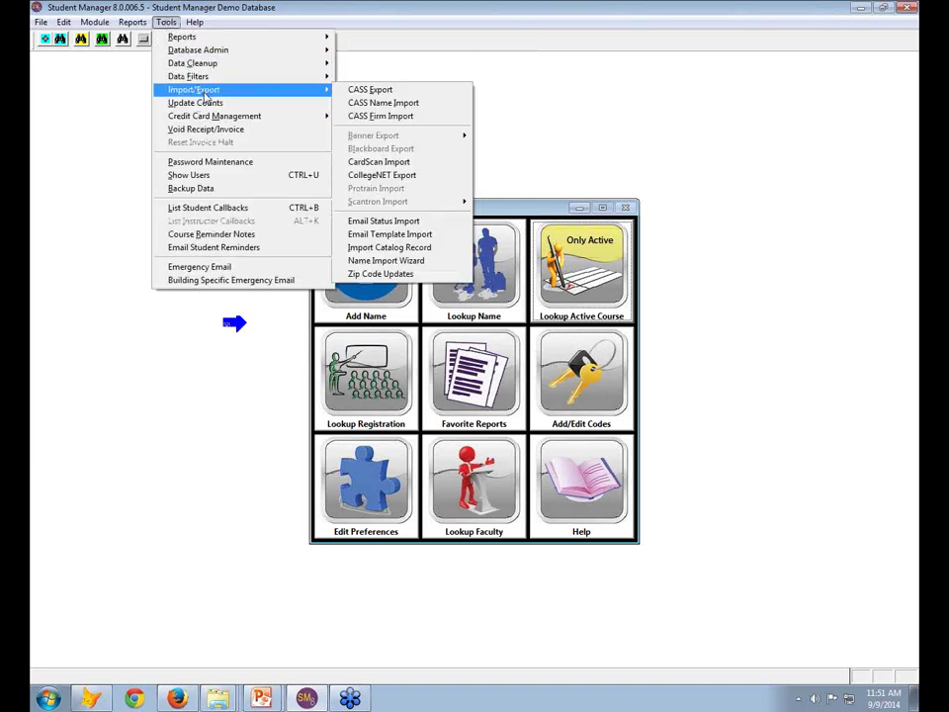
{"action": "left_click", "coordinate": [400, 261]}
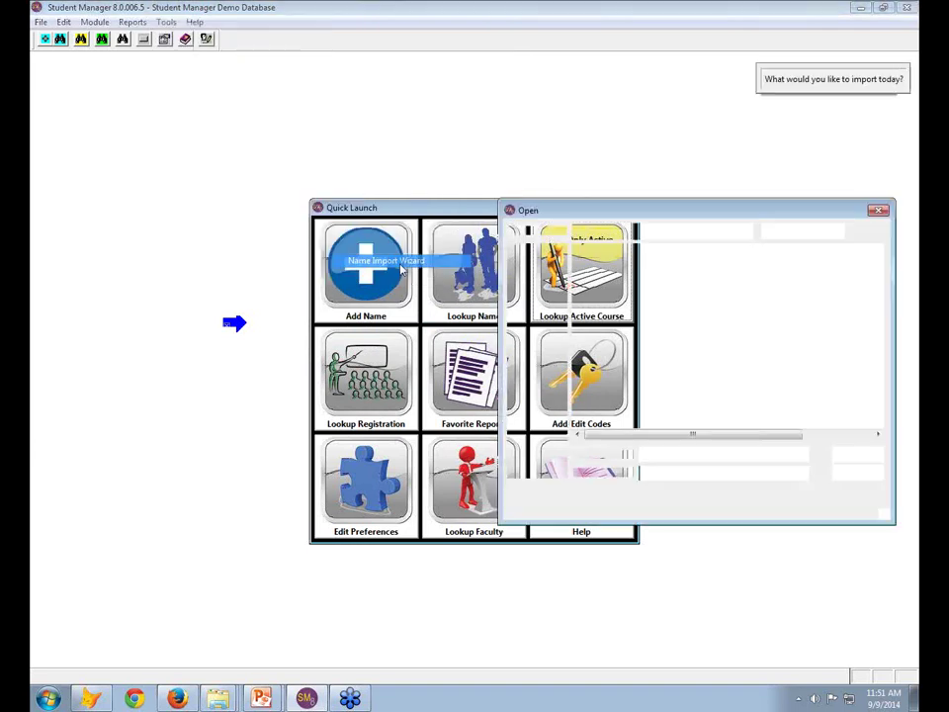
{"action": "left_click", "coordinate": [804, 455]}
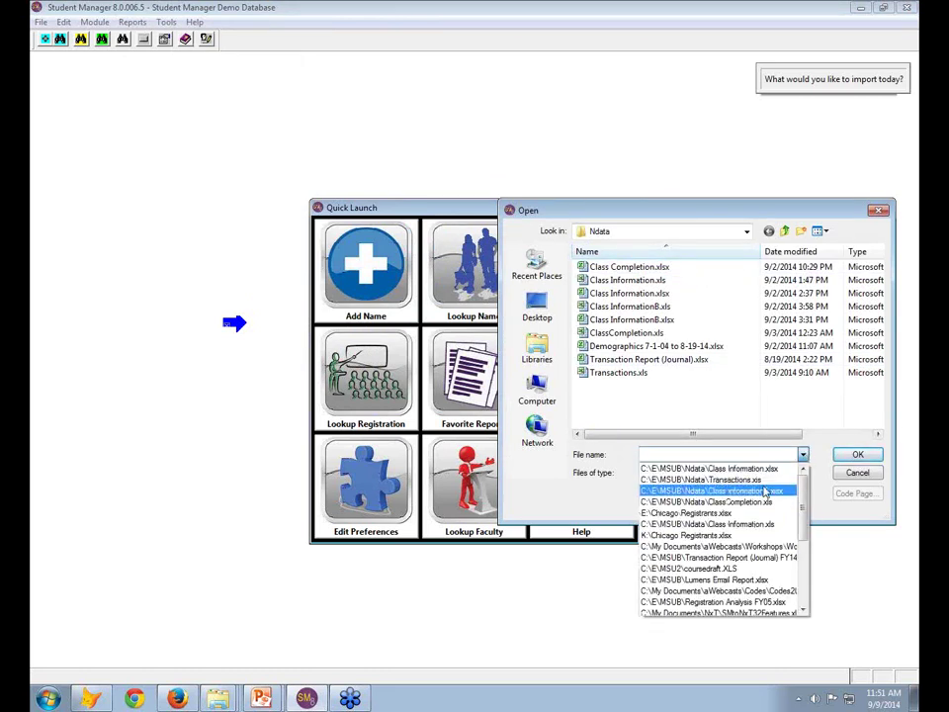
{"action": "left_click", "coordinate": [703, 480]}
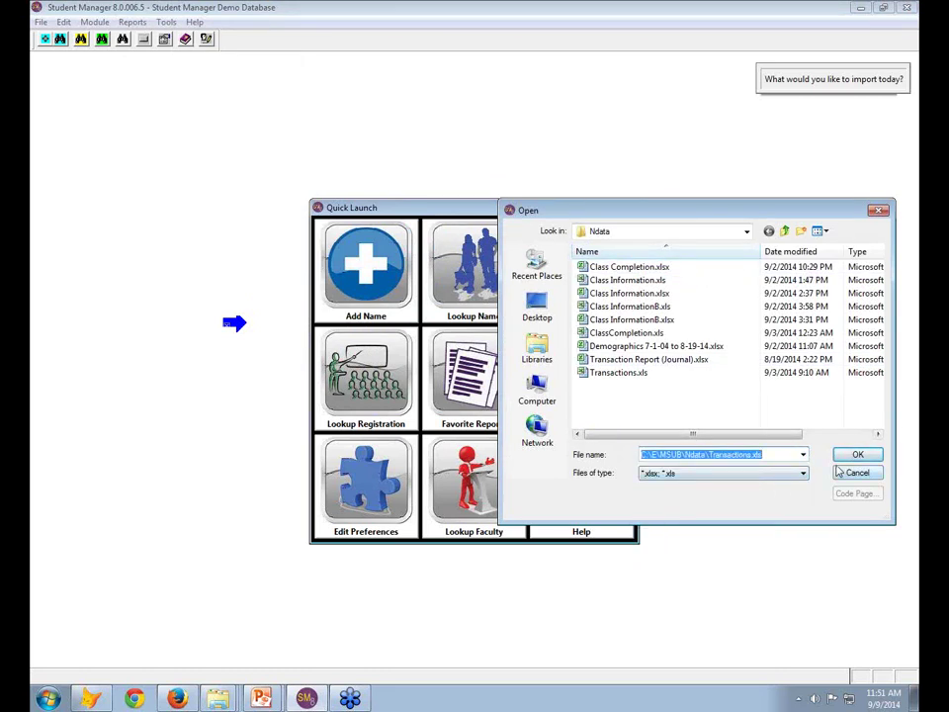
{"action": "left_click", "coordinate": [804, 456]}
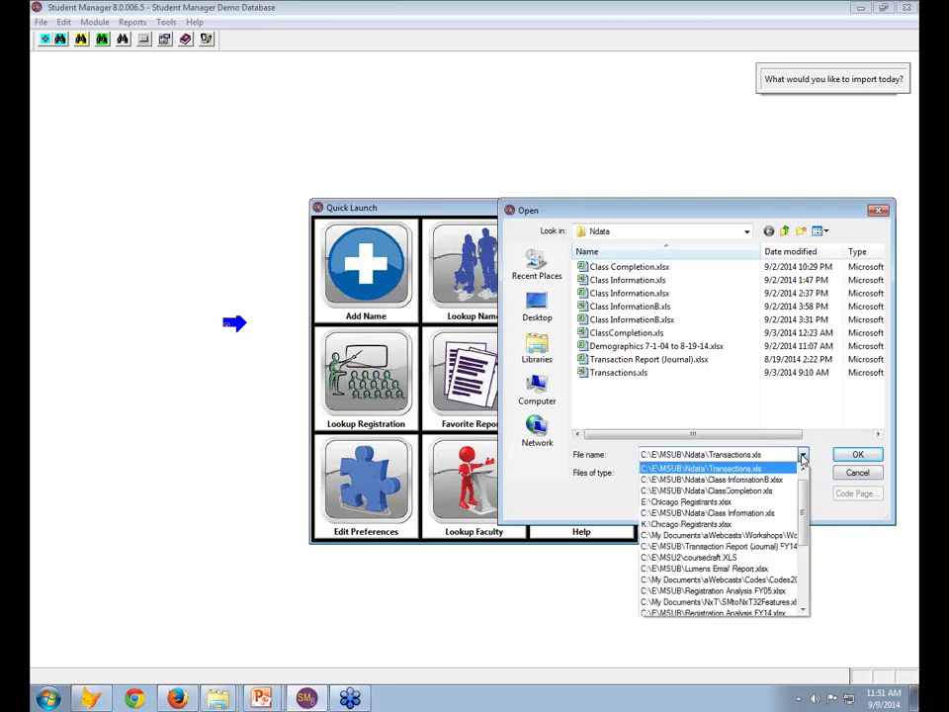
{"action": "left_click", "coordinate": [698, 524]}
{"action": "left_click", "coordinate": [849, 456]}
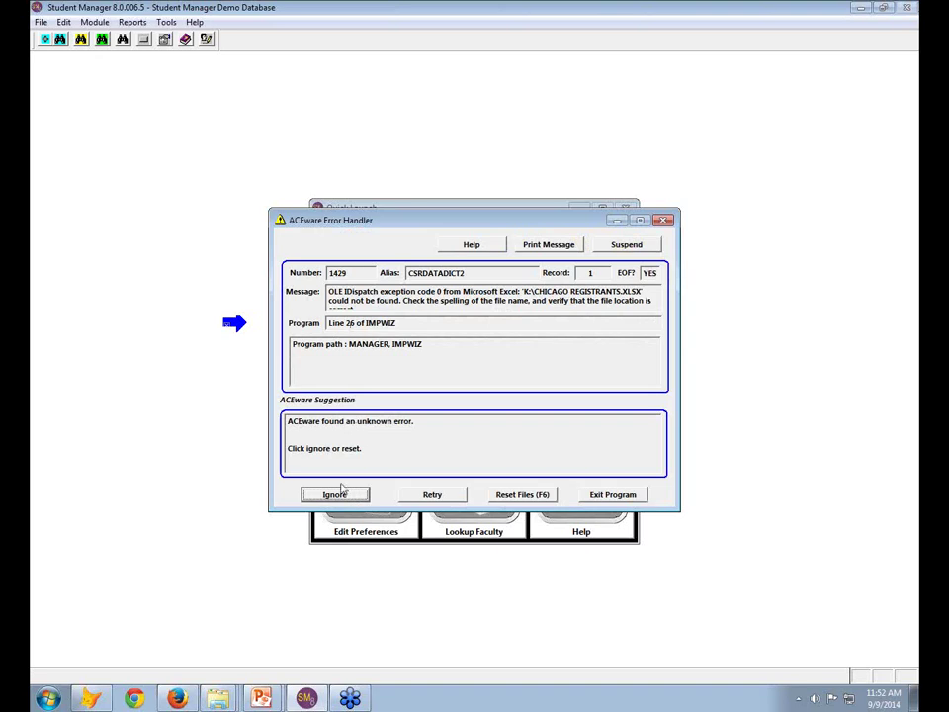
{"action": "left_click", "coordinate": [345, 506]}
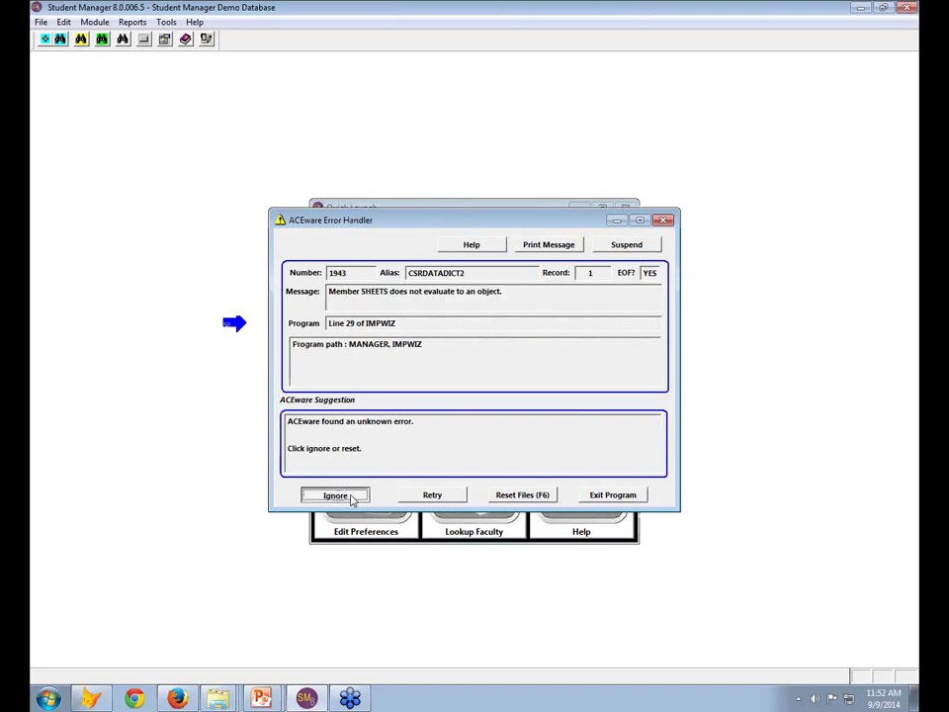
{"action": "left_click", "coordinate": [326, 499]}
{"action": "left_click", "coordinate": [508, 397]}
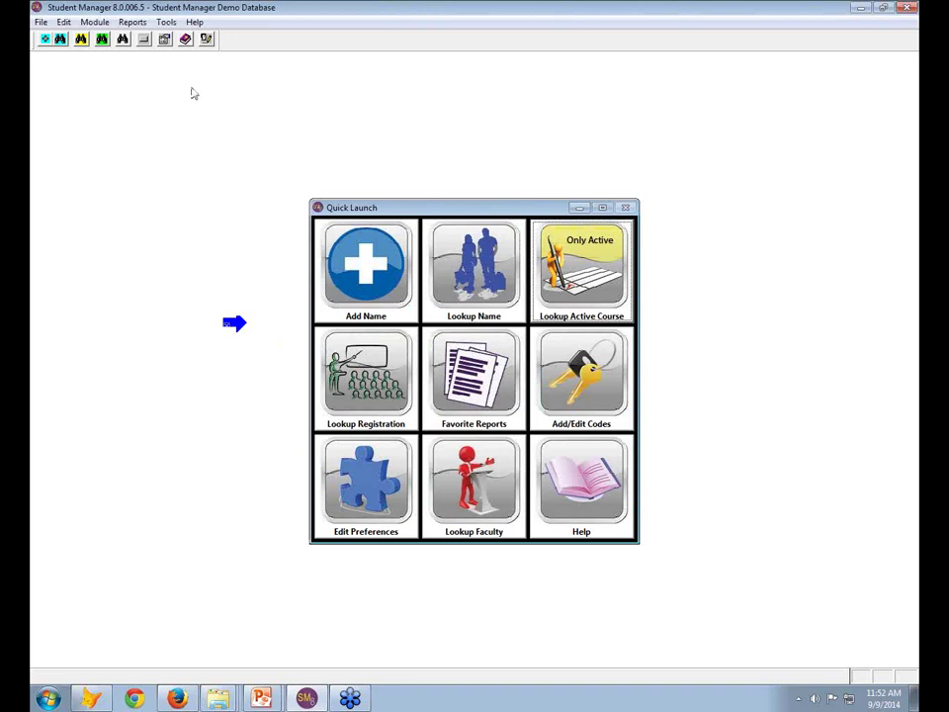
Open the Email Status Import routine and go to its field for the file containing emails to process
{"action": "left_click", "coordinate": [166, 23]}
{"action": "mouse_move", "coordinate": [206, 90]}
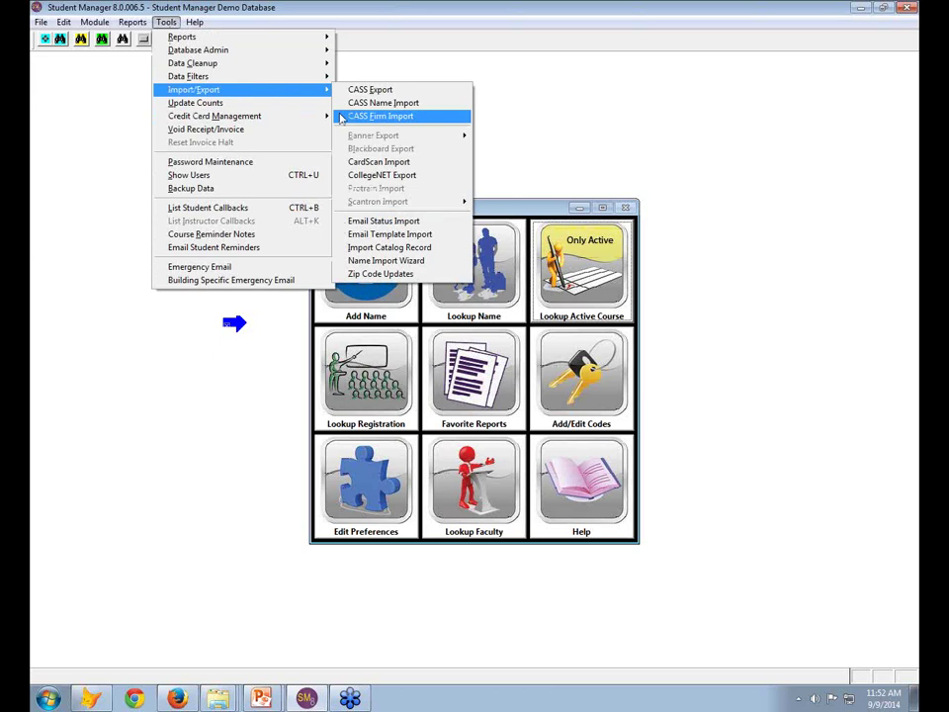
{"action": "left_click", "coordinate": [389, 222]}
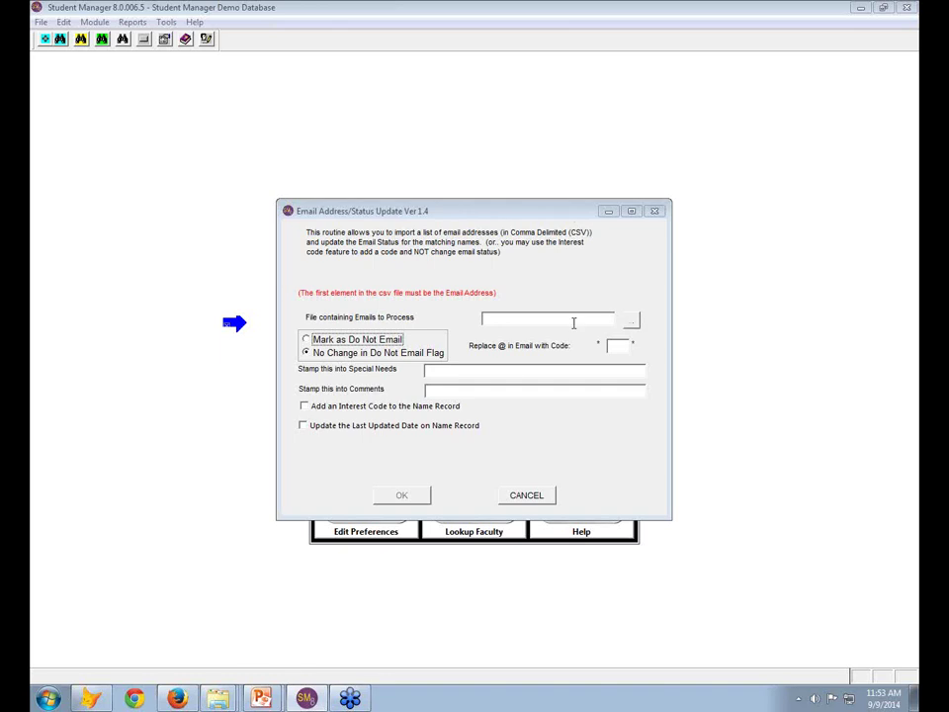
{"action": "left_click", "coordinate": [502, 319]}
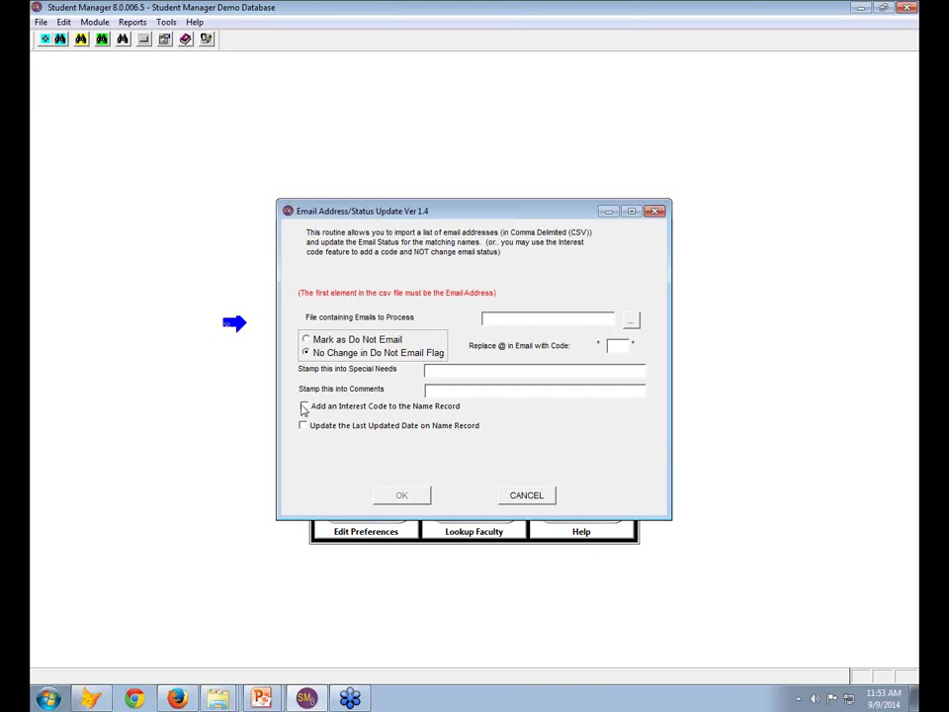
Set the code that replaces @ in the email addresses to BAD
{"action": "mouse_move", "coordinate": [236, 323]}
{"action": "left_mouse_down"}
{"action": "mouse_move", "coordinate": [296, 408]}
{"action": "mouse_move", "coordinate": [296, 425]}
{"action": "mouse_move", "coordinate": [287, 343]}
{"action": "left_mouse_up"}
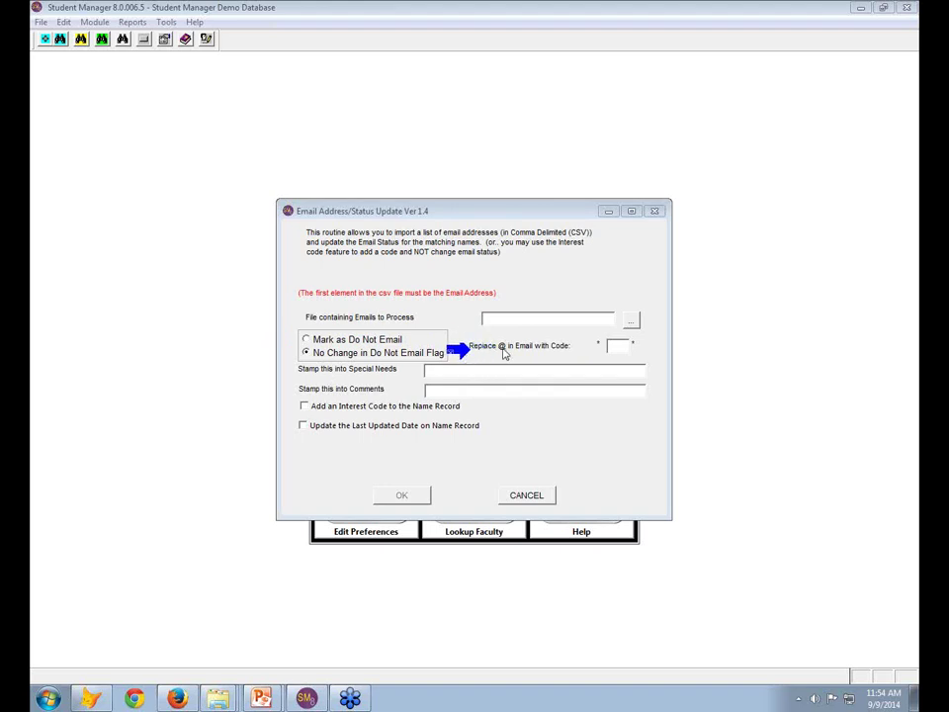
{"action": "left_click", "coordinate": [616, 347]}
{"action": "type", "text": "NB"}
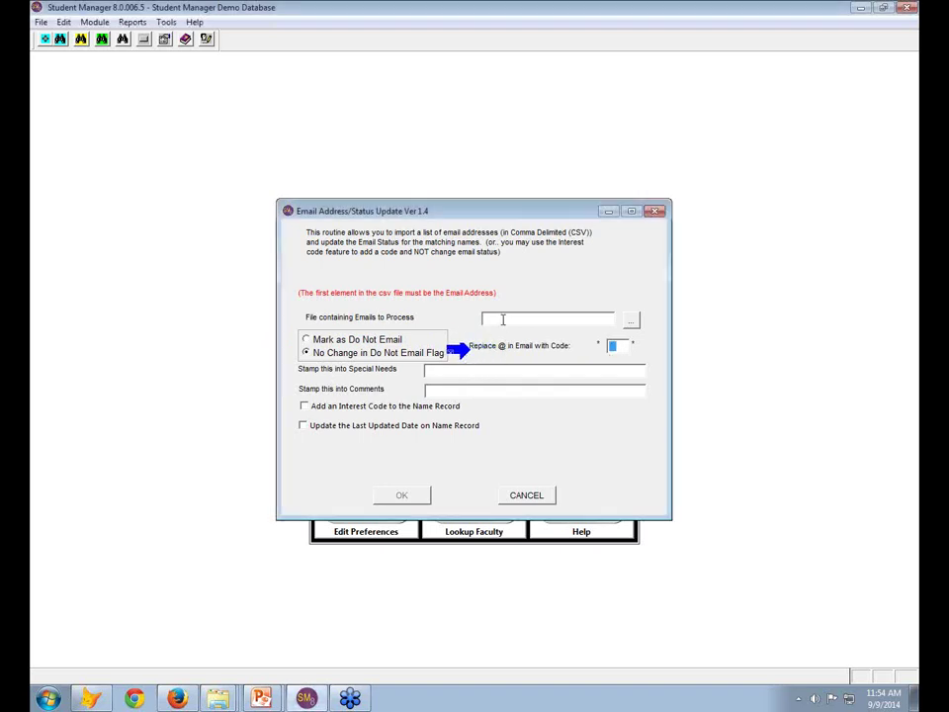
{"action": "type", "text": "S"}
{"action": "double_click", "coordinate": [617, 347]}
{"action": "type", "text": "BAD"}
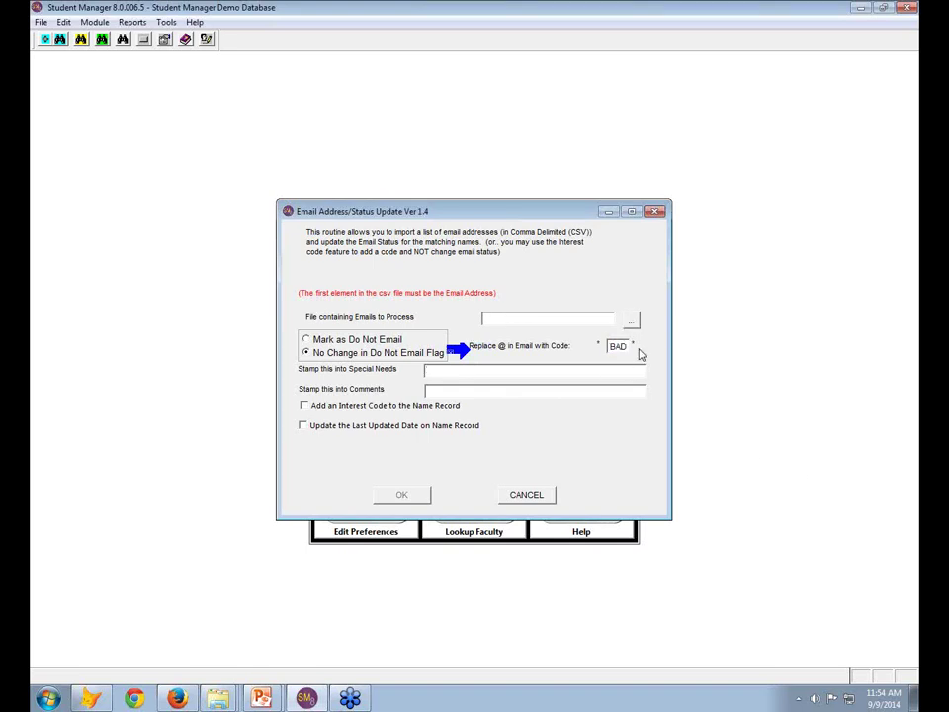